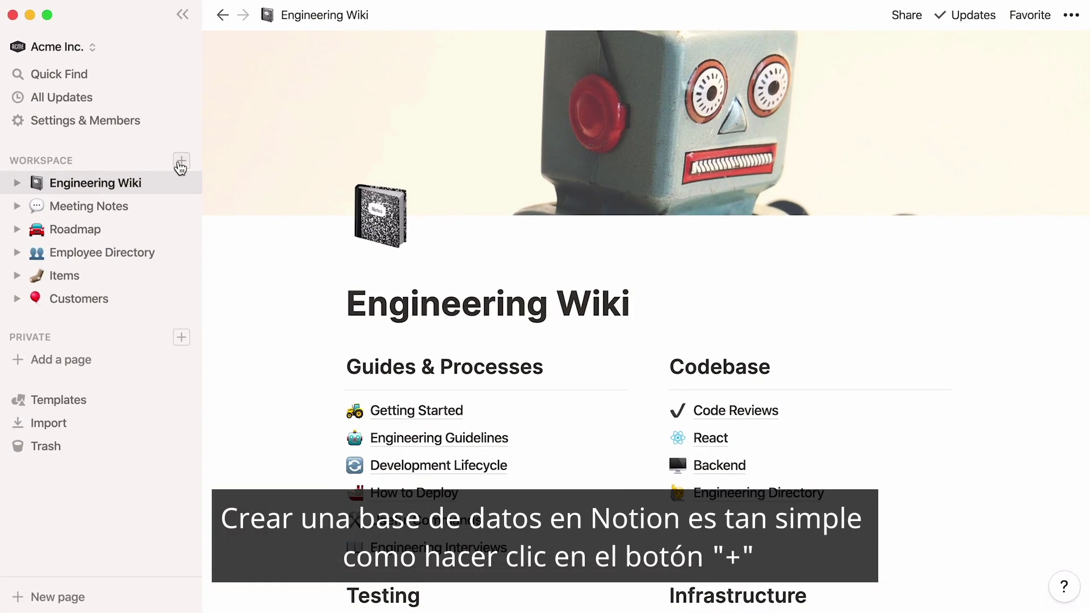
Create a new workspace page as a table database titled "Content Calendar" with a calendar icon, with the sidebar collapsed.
left_click(181, 161)
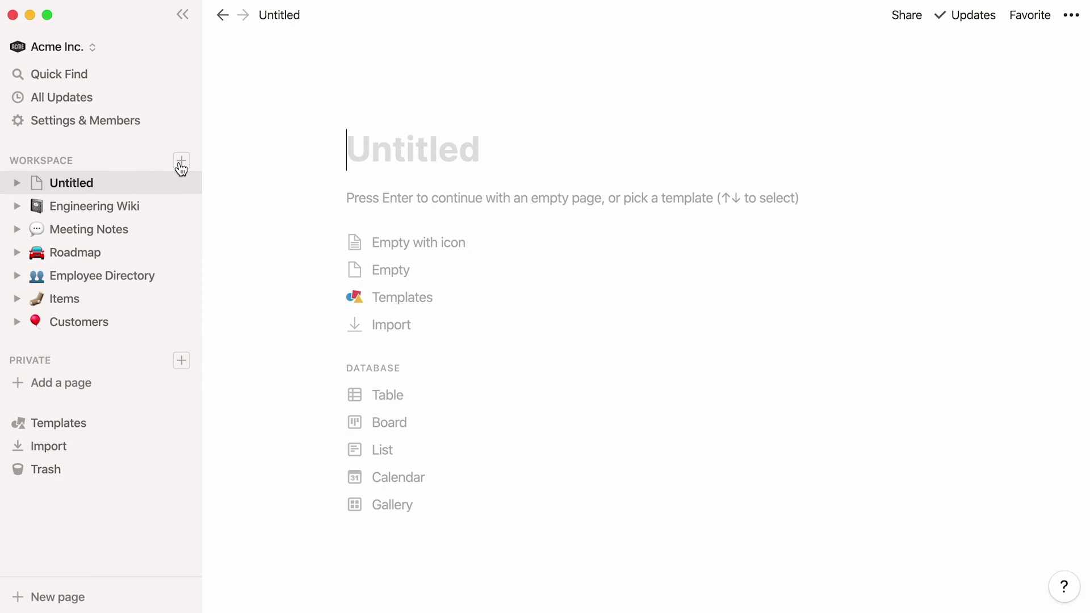
left_click(458, 395)
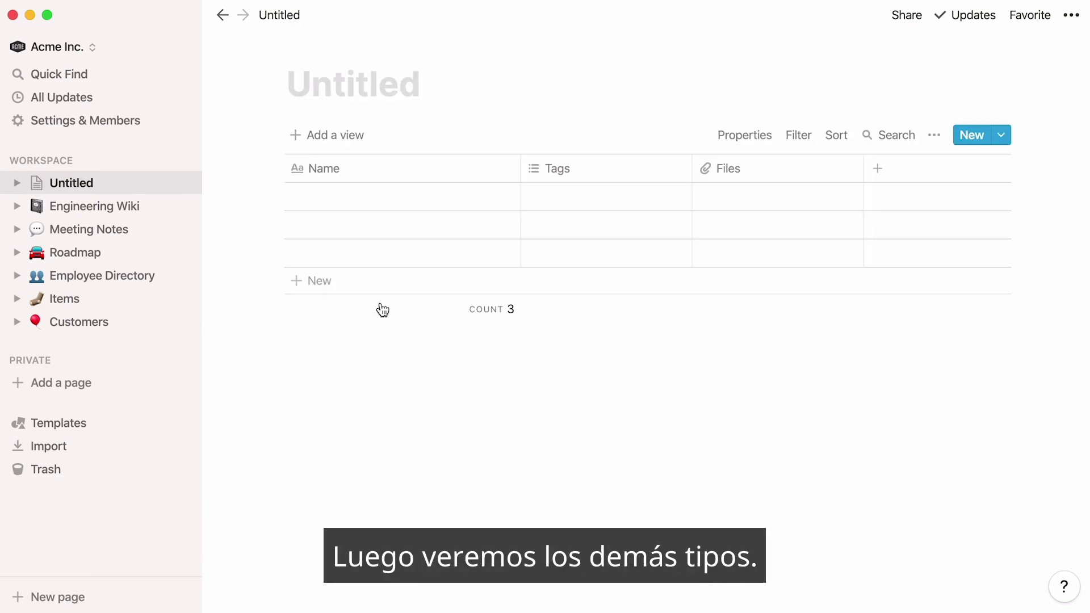
left_click(182, 15)
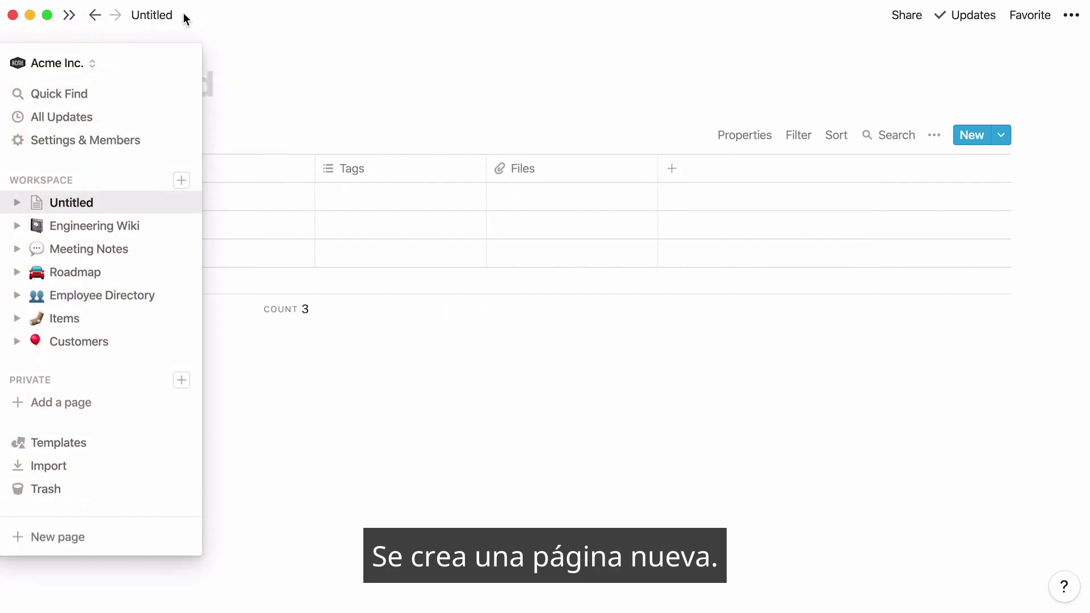
type("Content Calendar")
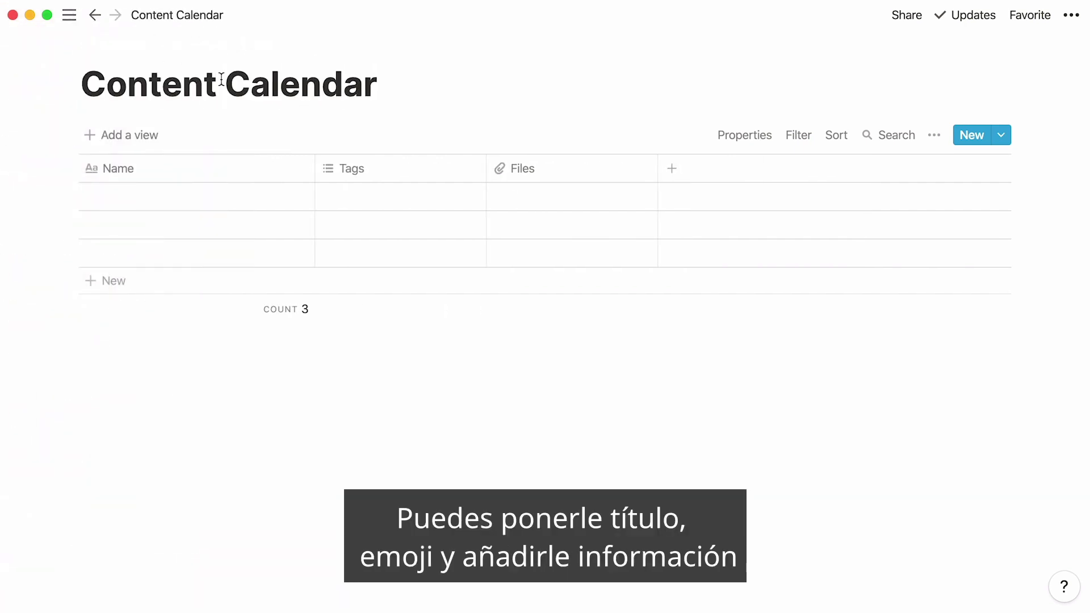
left_click(143, 57)
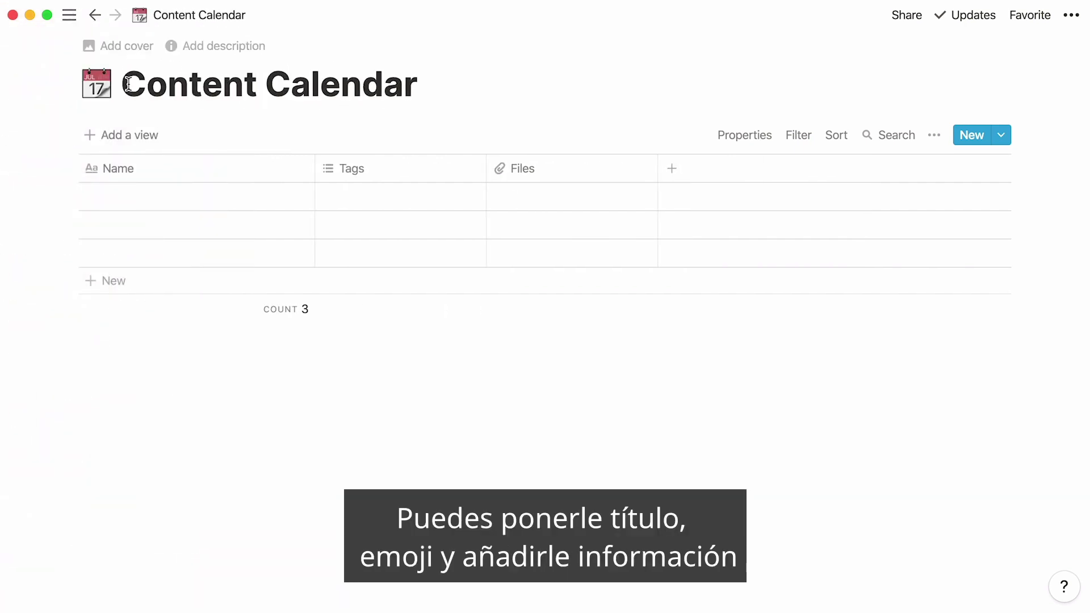
Name the first two table entries "Team Trip - Instagram Story" and "Tips & Tricks for Acme Pros".
left_click(85, 192)
type("Team Trip -")
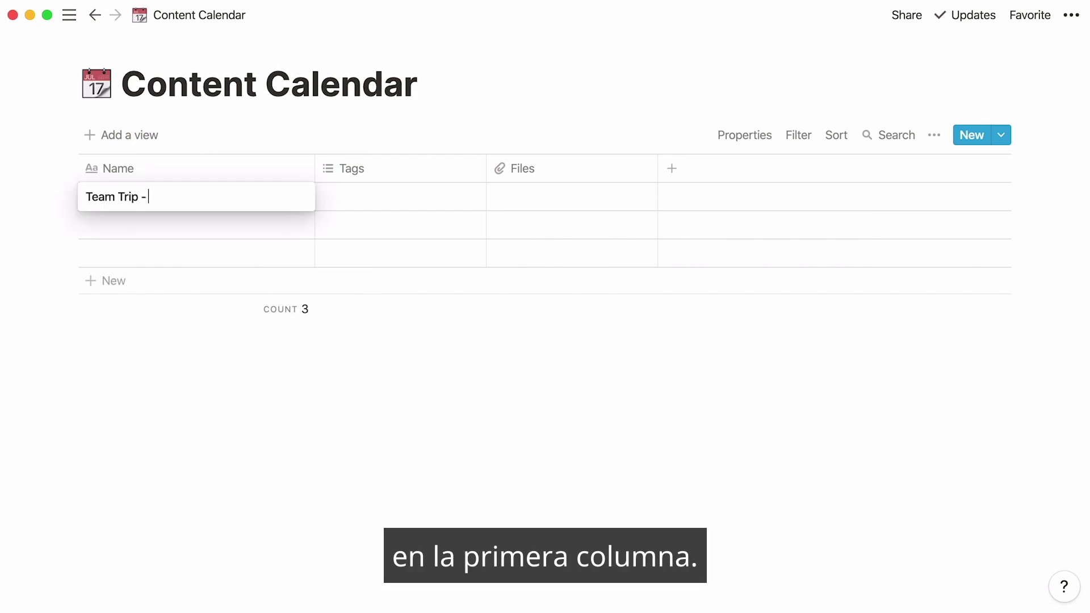
type(" Instagram Story")
key("Return")
type("Tips & Tricks for A")
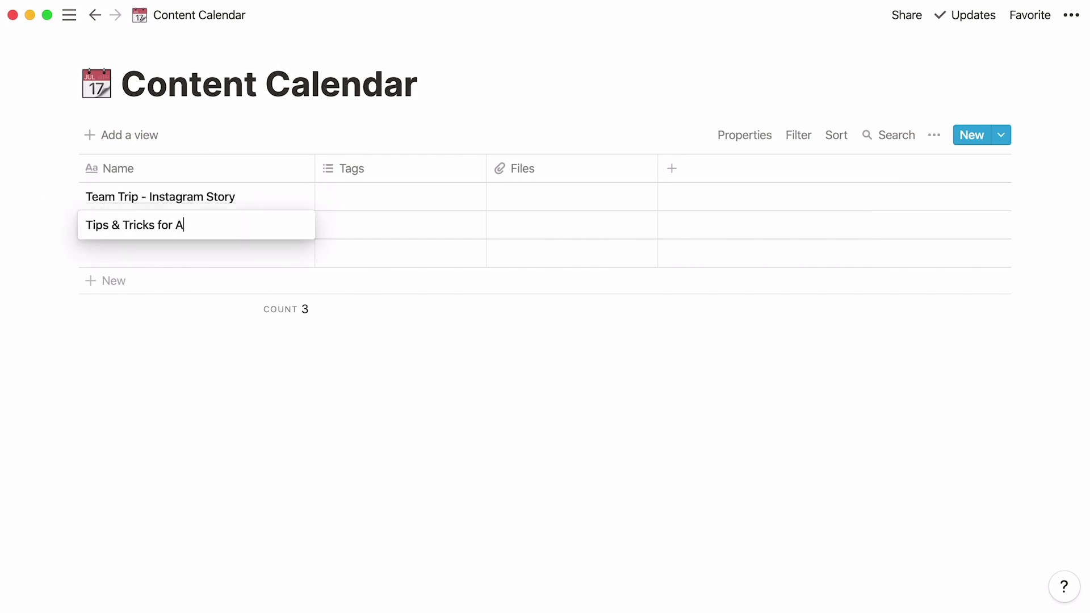
type("cme Pros")
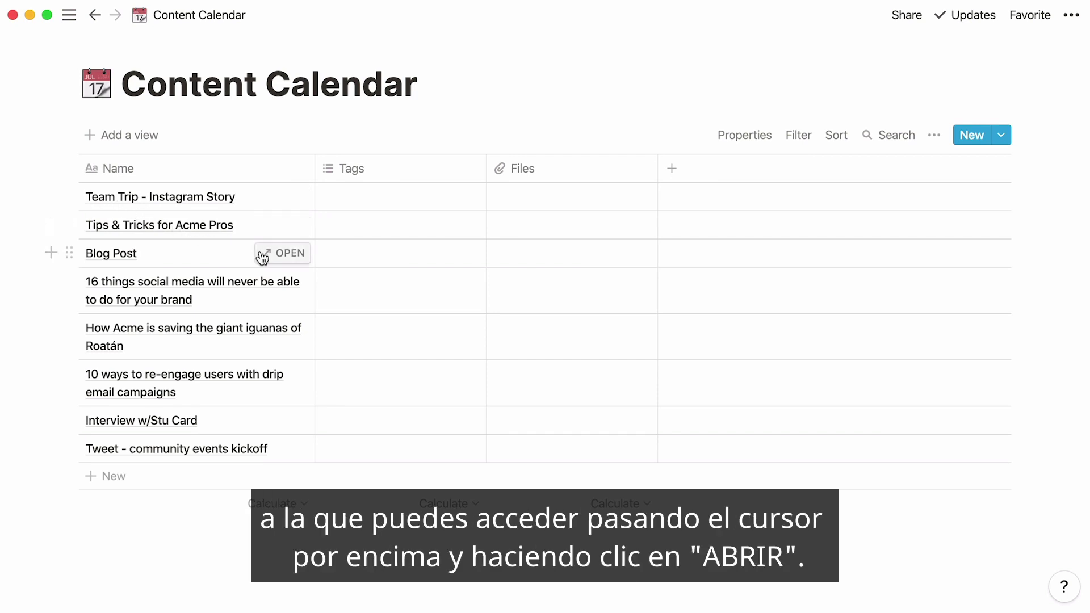
Open the Blog Post entry and look through its page content, including the text, subpage and images.
left_click(263, 257)
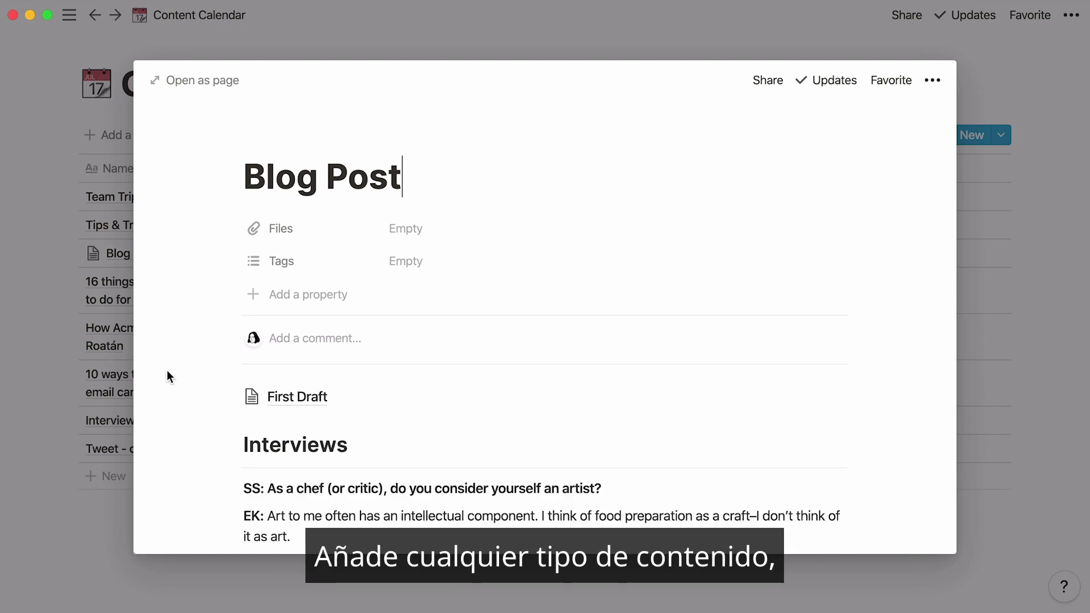
scroll(167, 377, "down", 1)
scroll(167, 373, "down", 7)
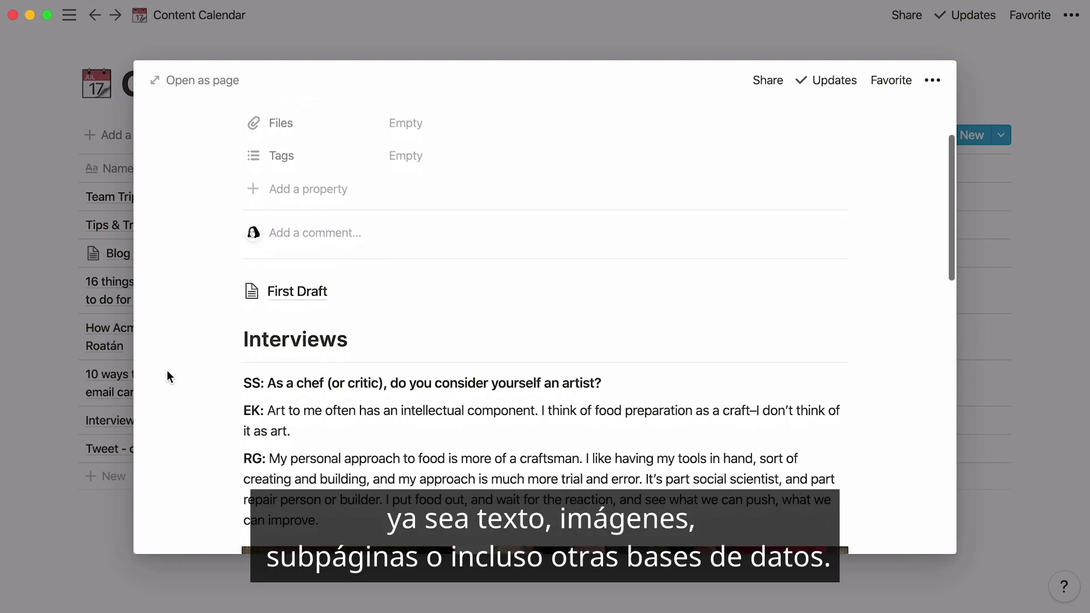
scroll(168, 374, "down", 1)
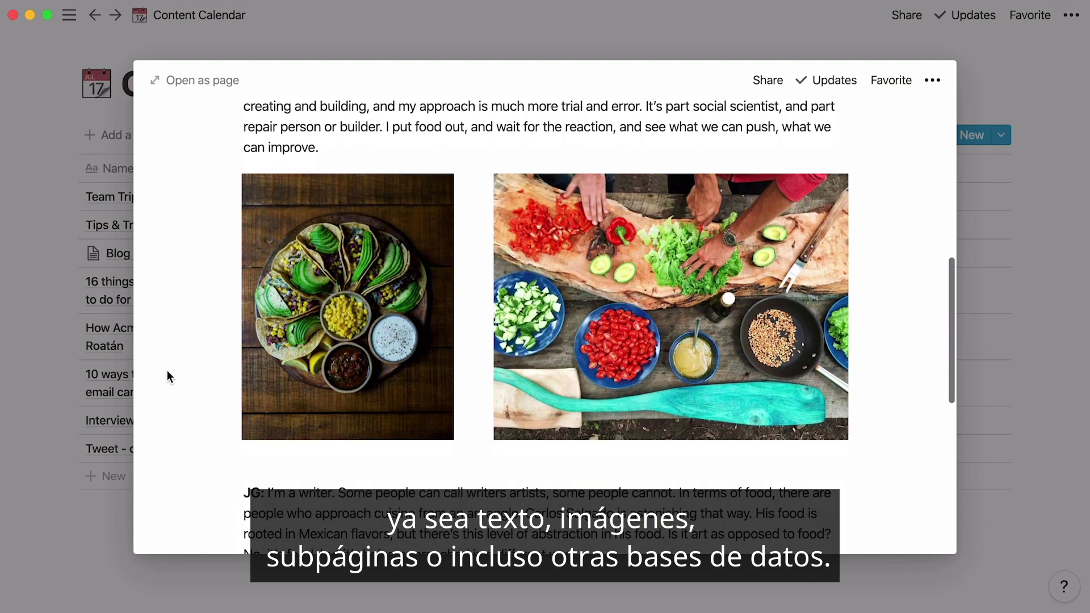
scroll(167, 373, "up", 7)
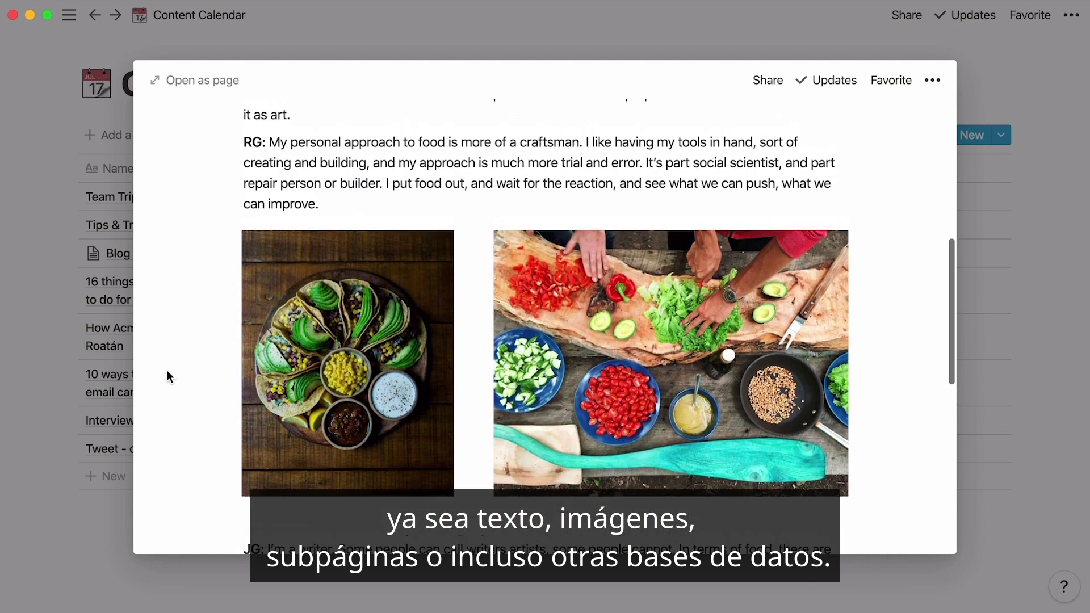
scroll(167, 371, "up", 2)
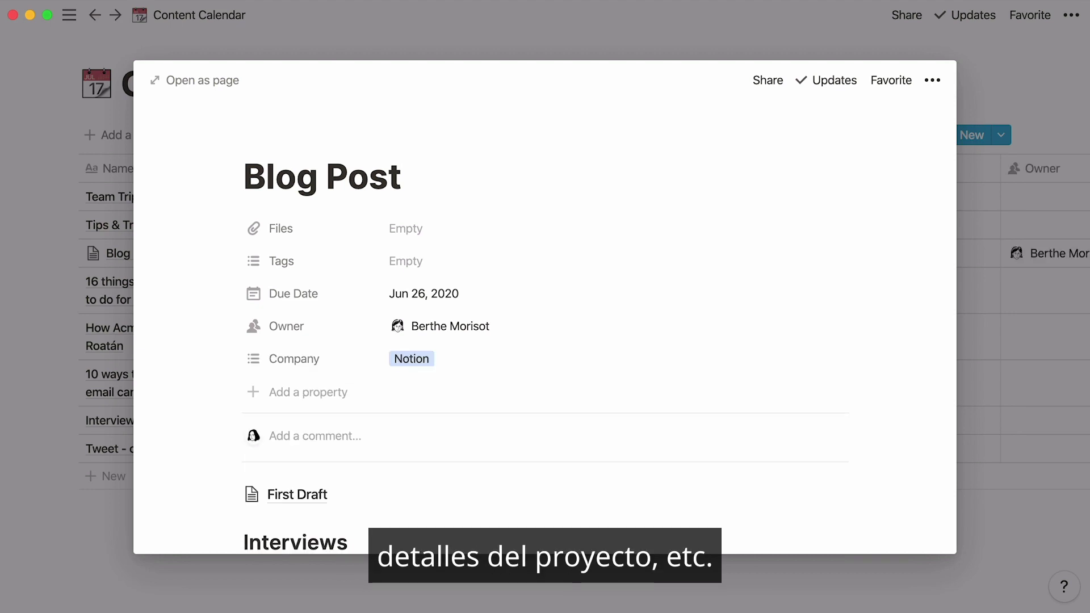
Start a new property on the Blog Post page and review the available property types, such as Number, Select, Multi-select and Person.
left_click(281, 392)
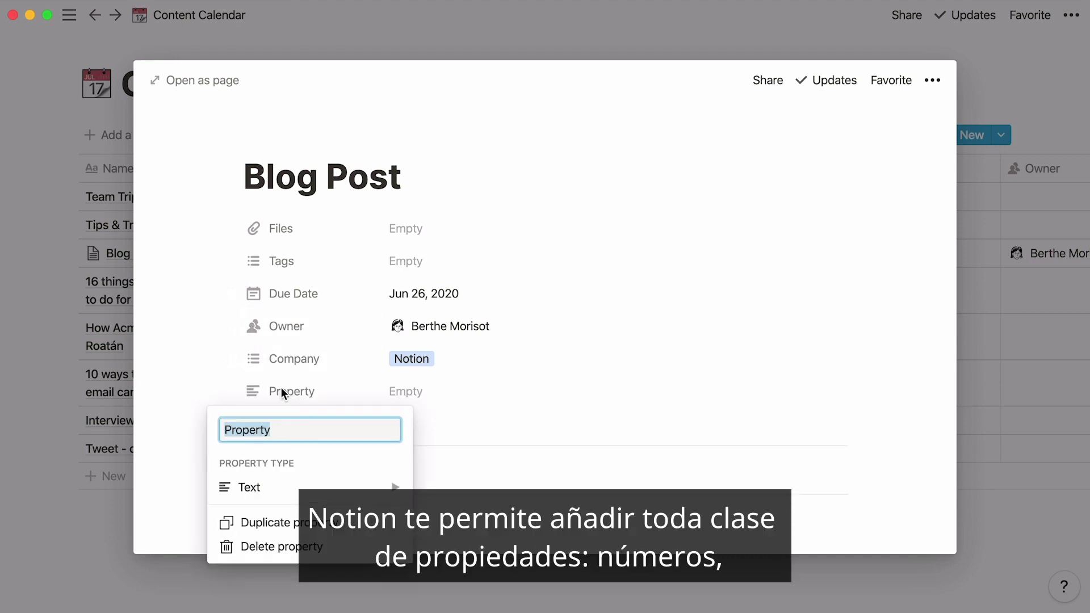
left_click(322, 490)
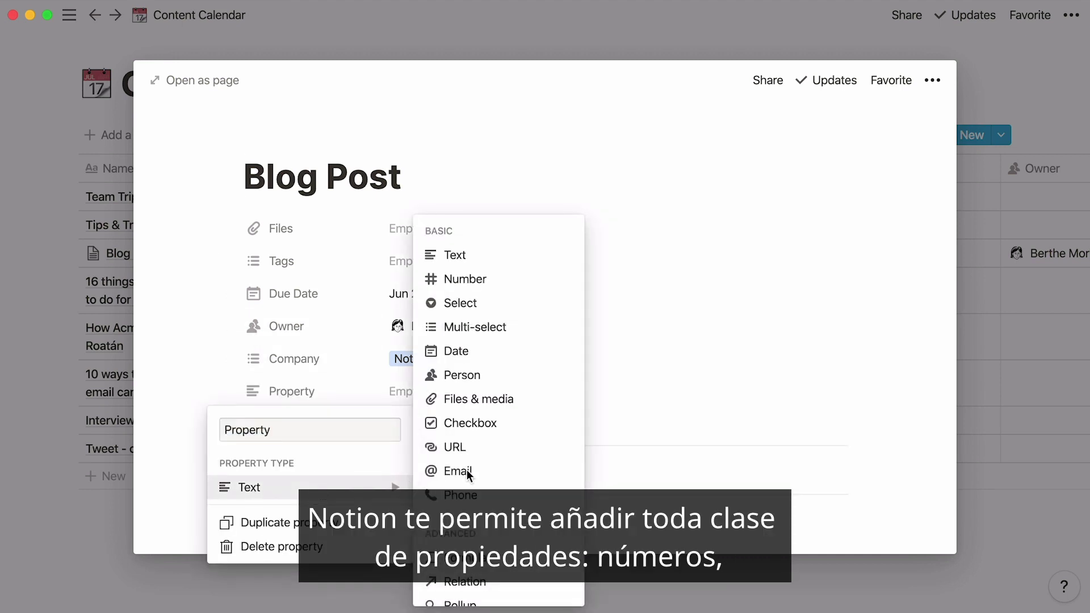
mouse_move(522, 281)
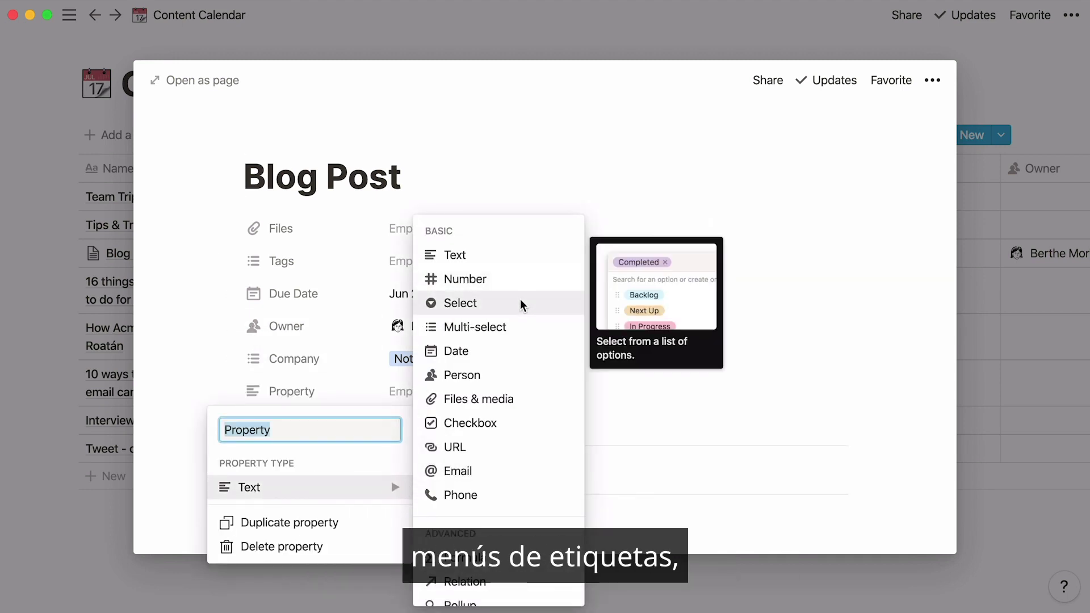
mouse_move(524, 326)
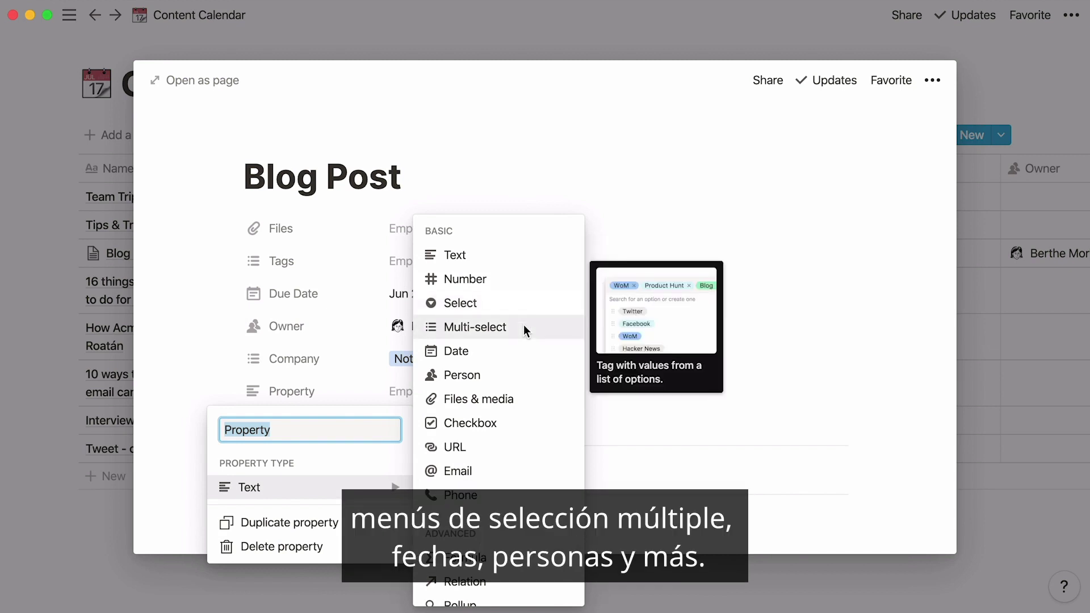
mouse_move(523, 369)
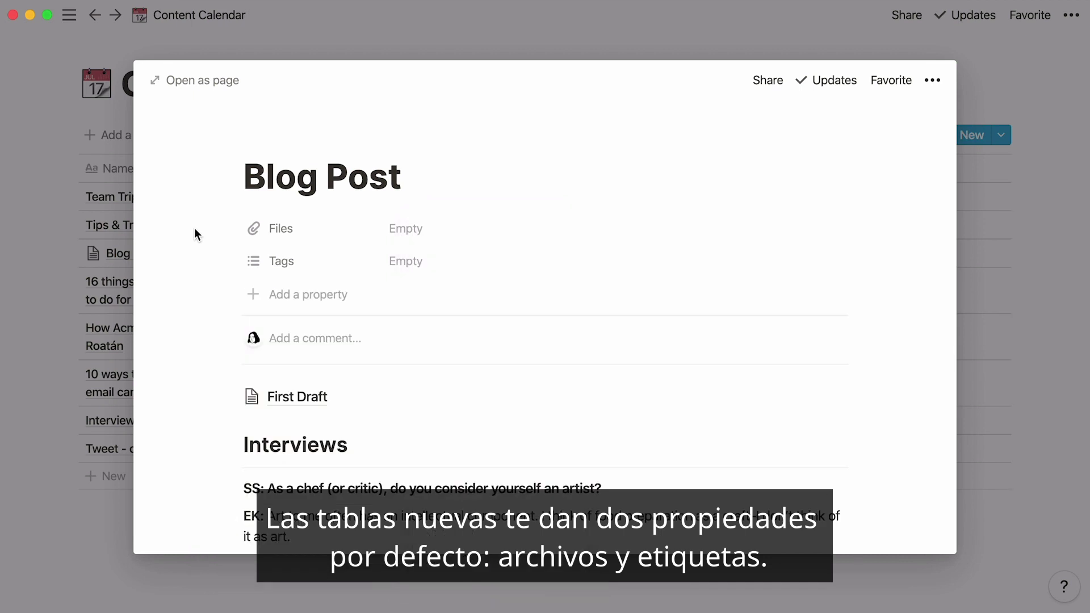
Attach food.jpg from the Desktop to the Blog Post's Files property and tag the page as Inspiration.
left_click(405, 228)
left_click(523, 307)
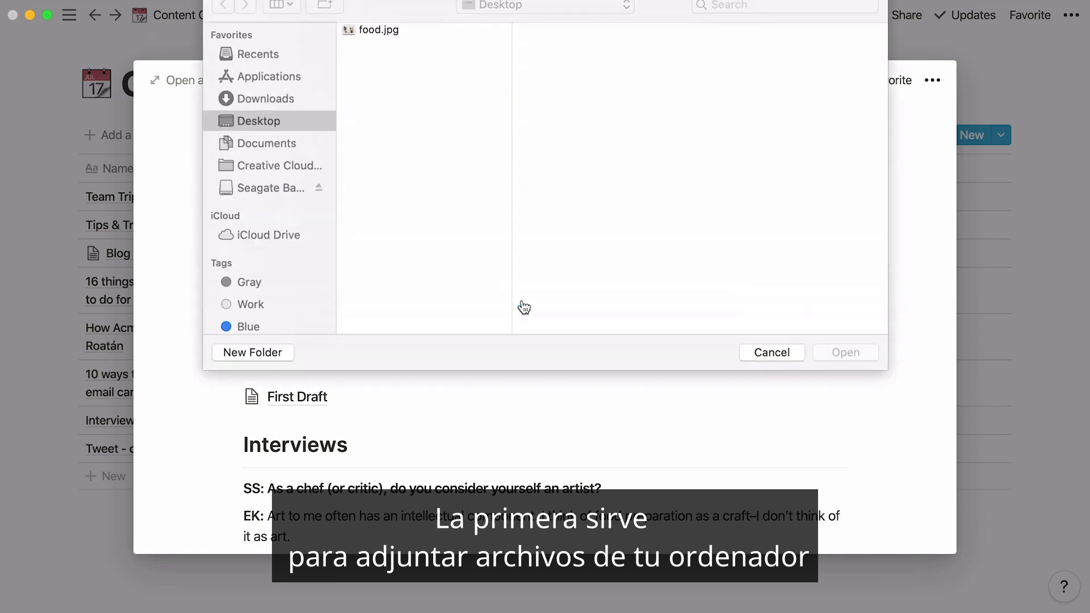
double_click(396, 43)
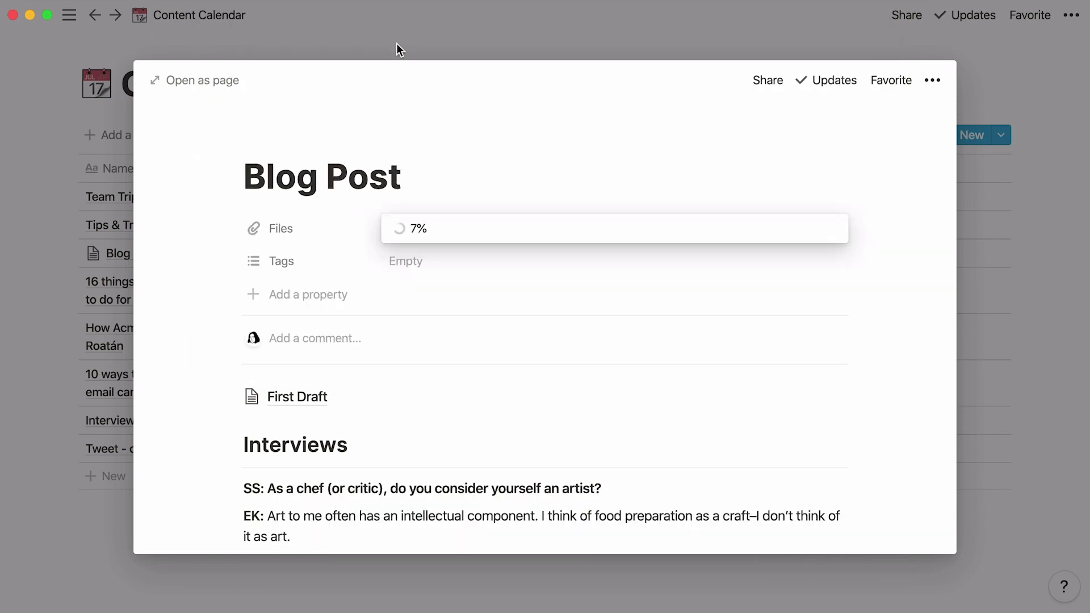
left_click(198, 255)
left_click(402, 264)
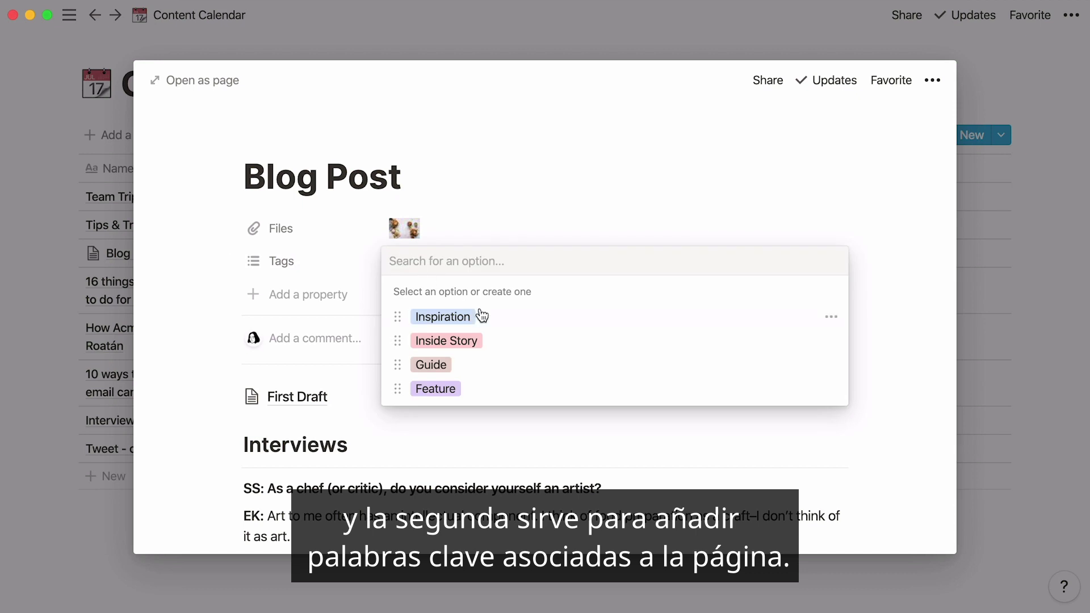
left_click(474, 317)
left_click(202, 272)
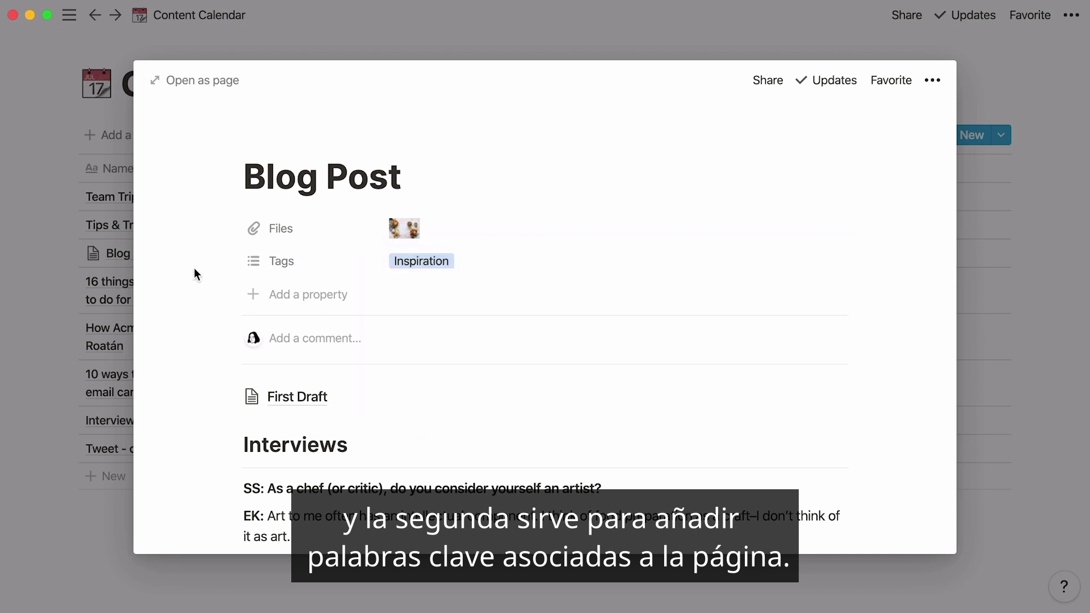
Add a Date property named "Deadline" to the Blog Post page.
left_click(261, 298)
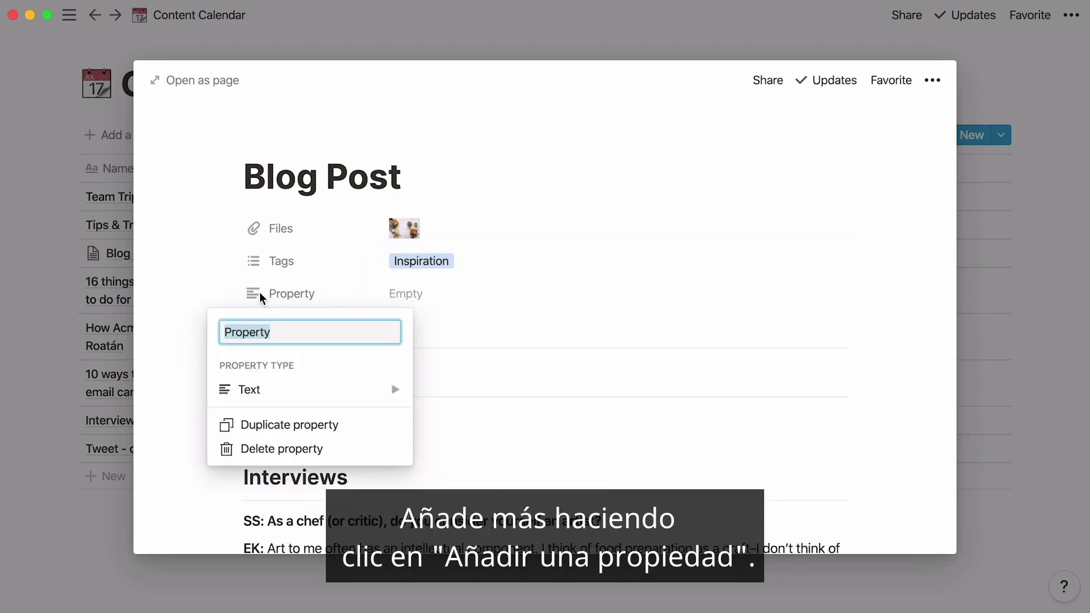
left_click(294, 387)
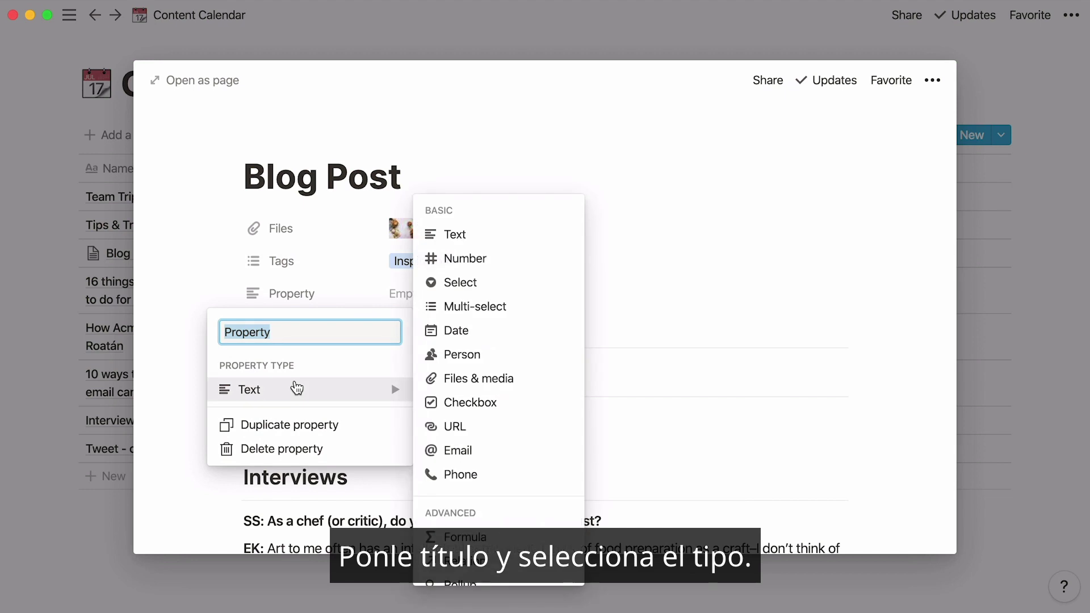
type("Deadline")
left_click(513, 331)
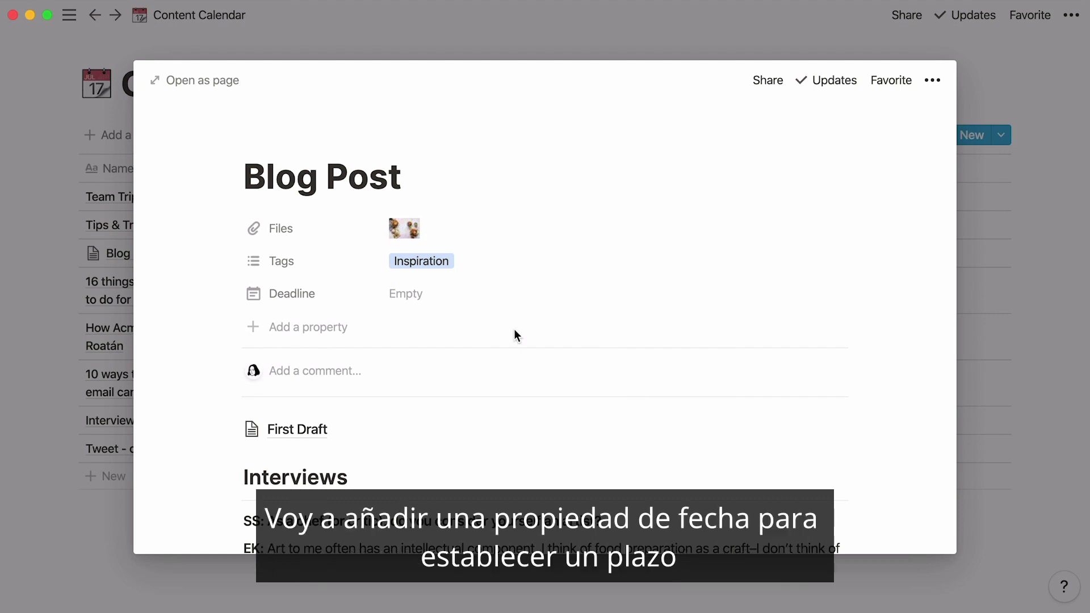
Add a Person property named "Assigned" to the Blog Post page.
left_click(344, 332)
mouse_move(348, 422)
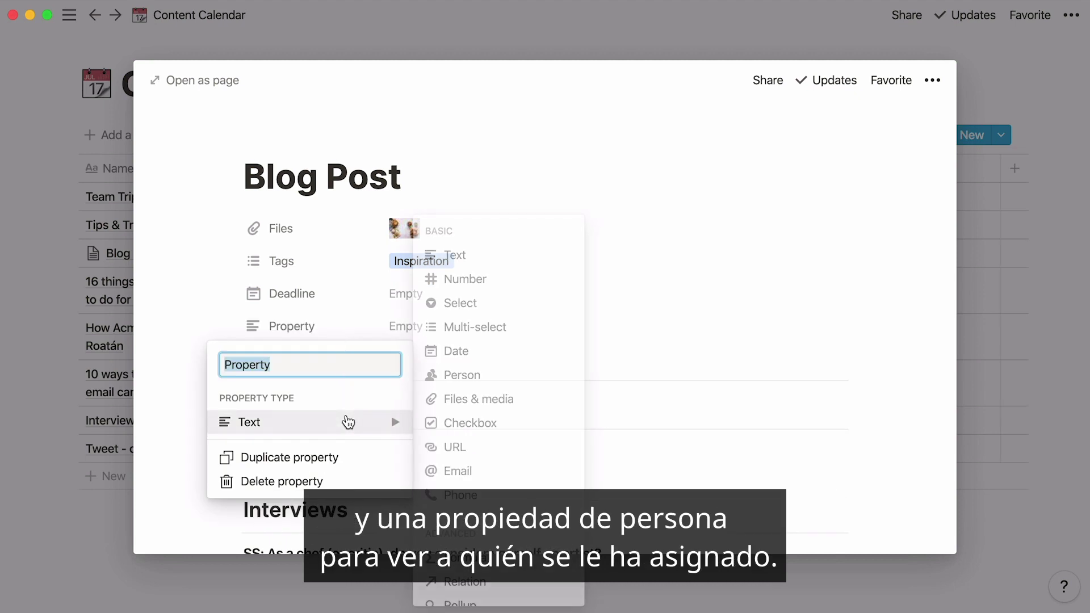
type("Assigned")
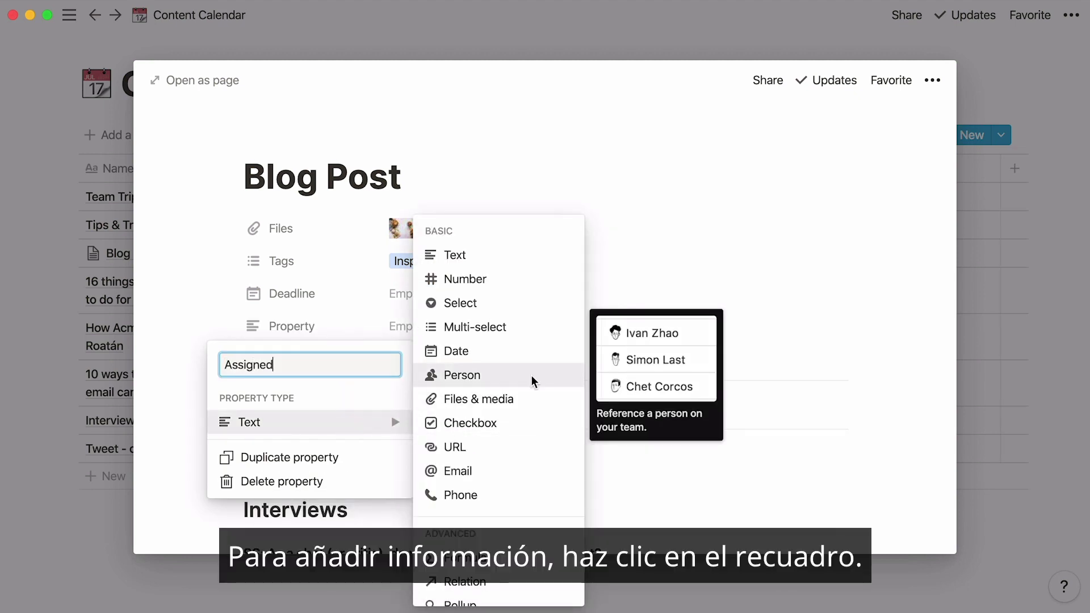
left_click(534, 381)
Set the Blog Post's Deadline to Jun 25, 2020 and find the team member by first name to fill in Assigned.
left_click(438, 301)
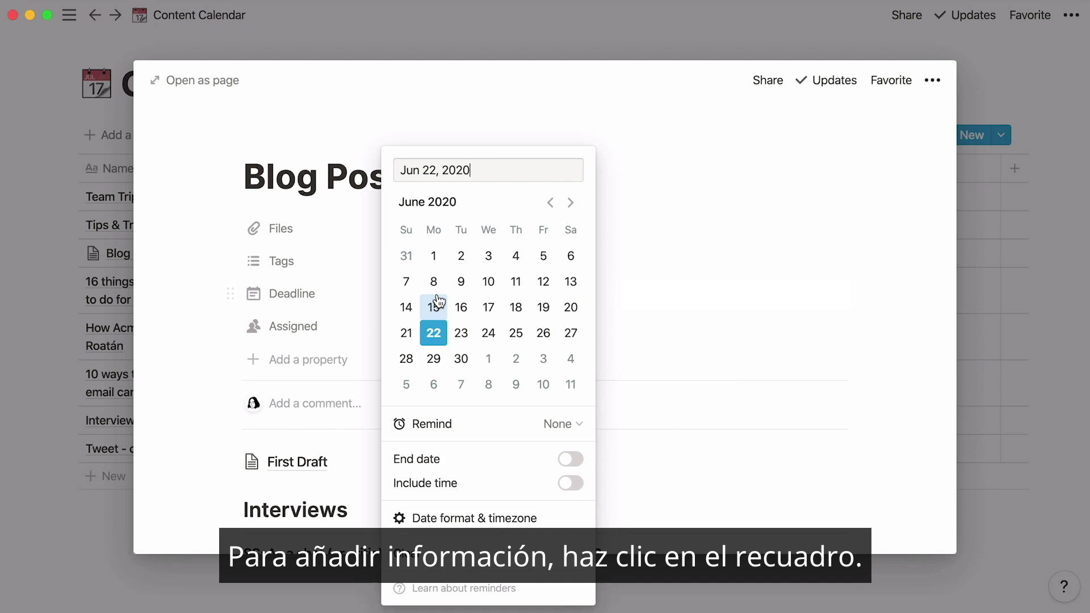
left_click(516, 334)
left_click(566, 327)
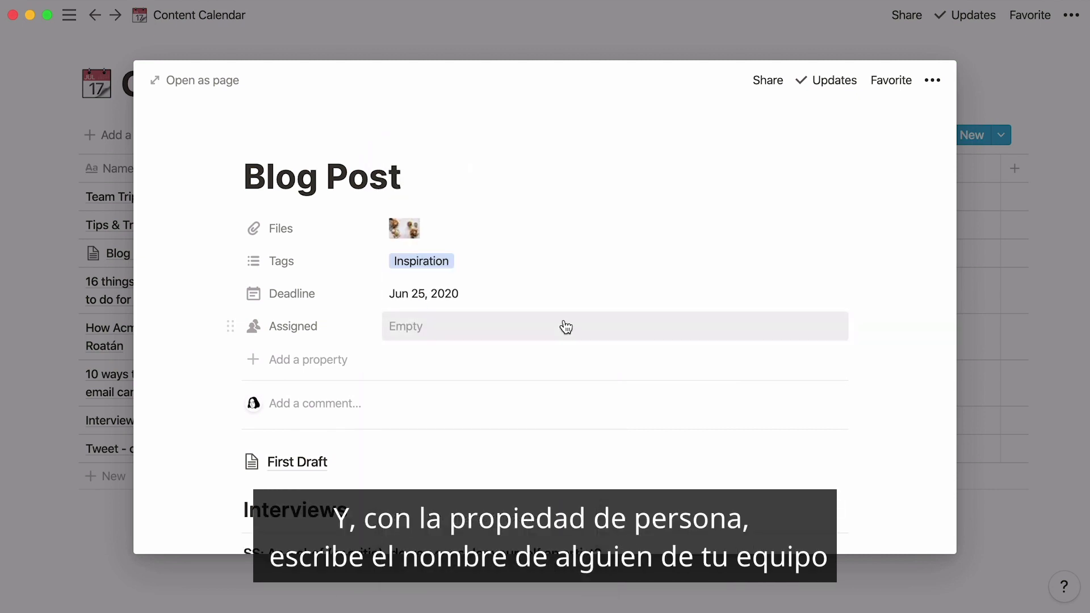
left_click(519, 327)
type("berthe")
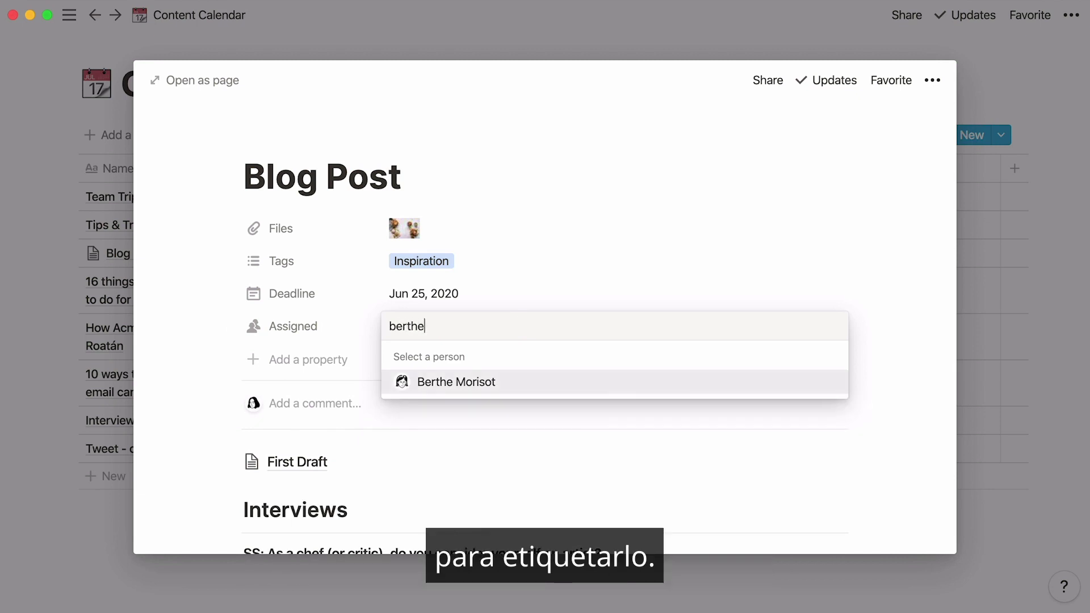
left_click(516, 380)
left_click(175, 255)
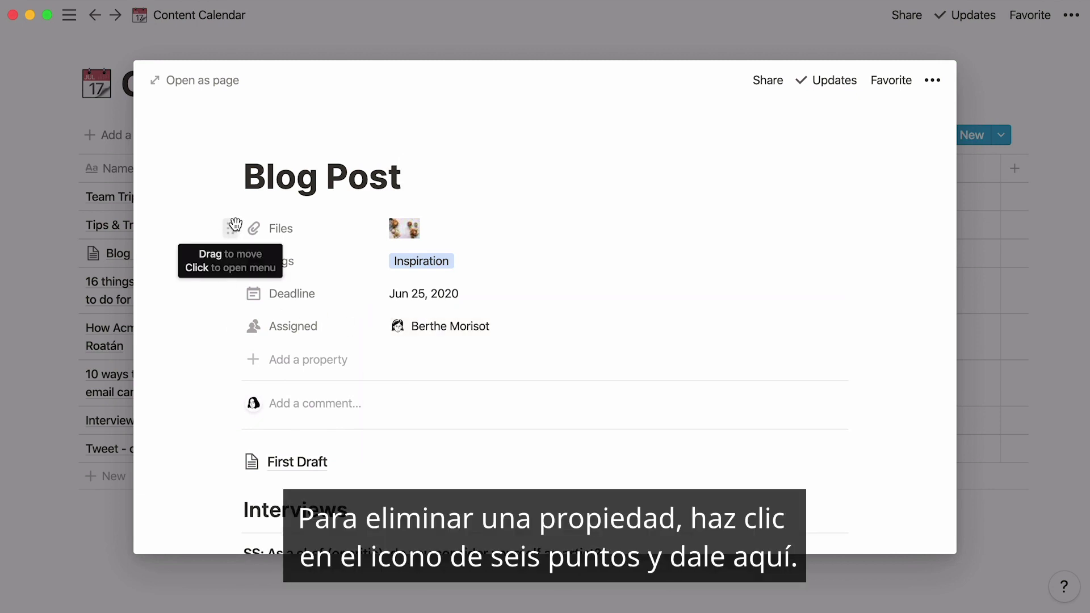
Delete the Files property from the Blog Post page, then return to the Content Calendar table.
left_click(235, 227)
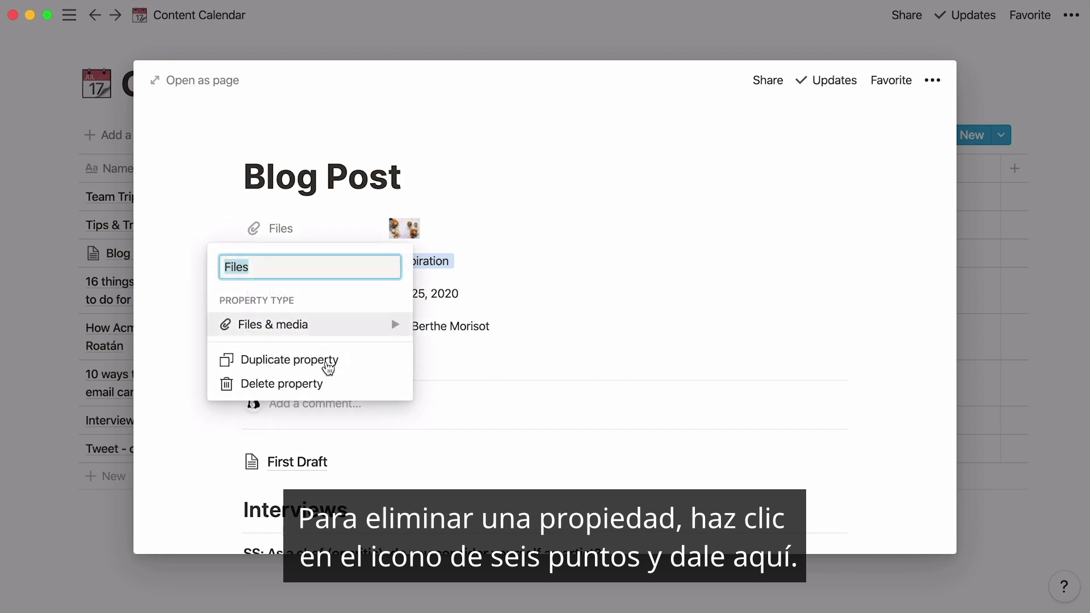
left_click(340, 386)
left_click(446, 321)
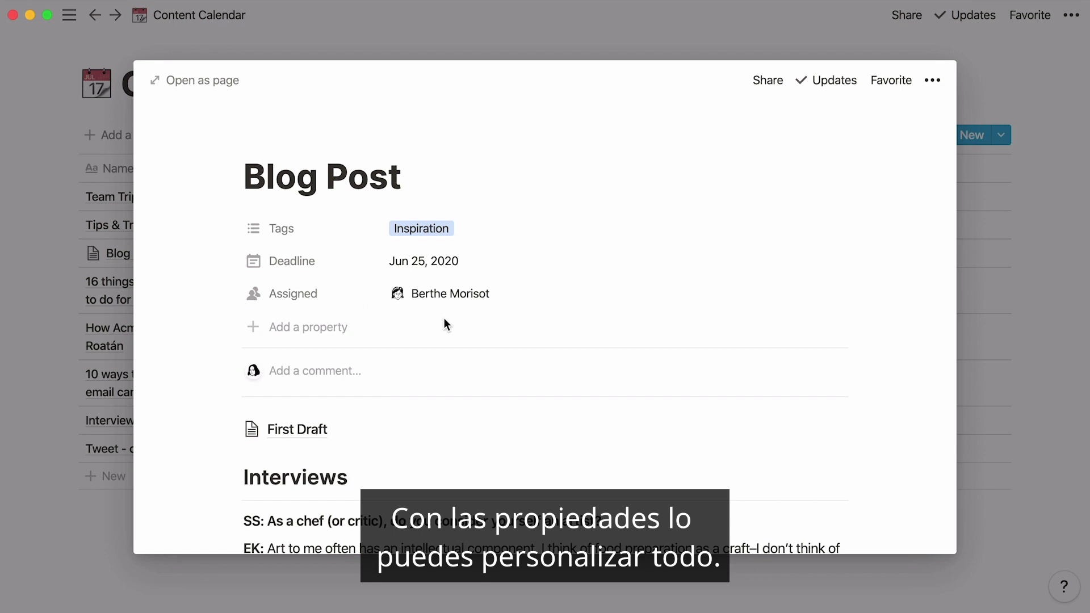
left_click(669, 12)
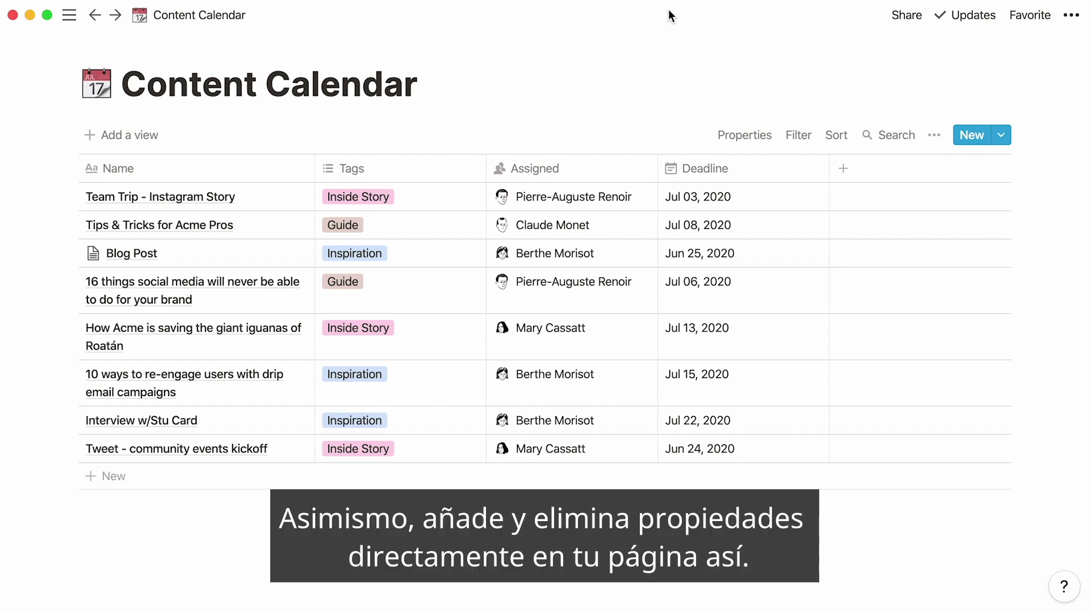
Add a Select property named "Status" to the Content Calendar table.
left_click(843, 168)
type("Status")
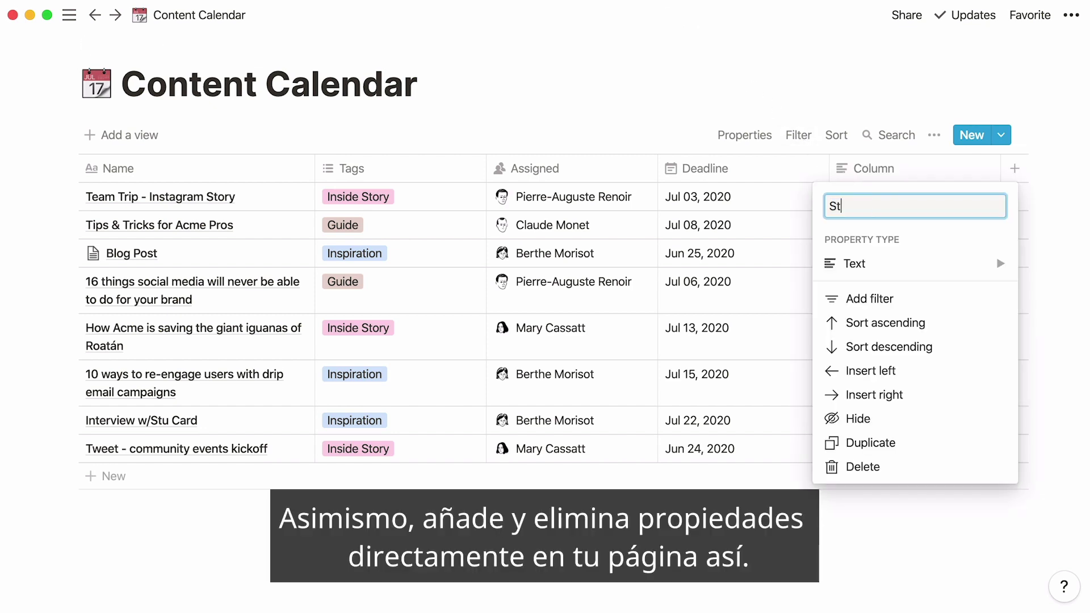
left_click(885, 263)
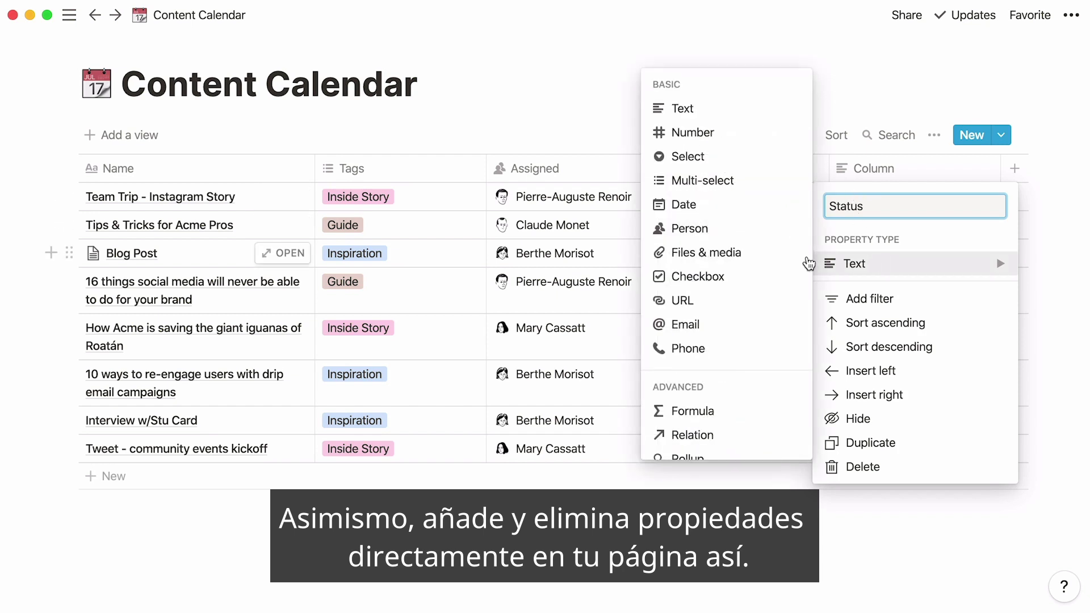
left_click(750, 164)
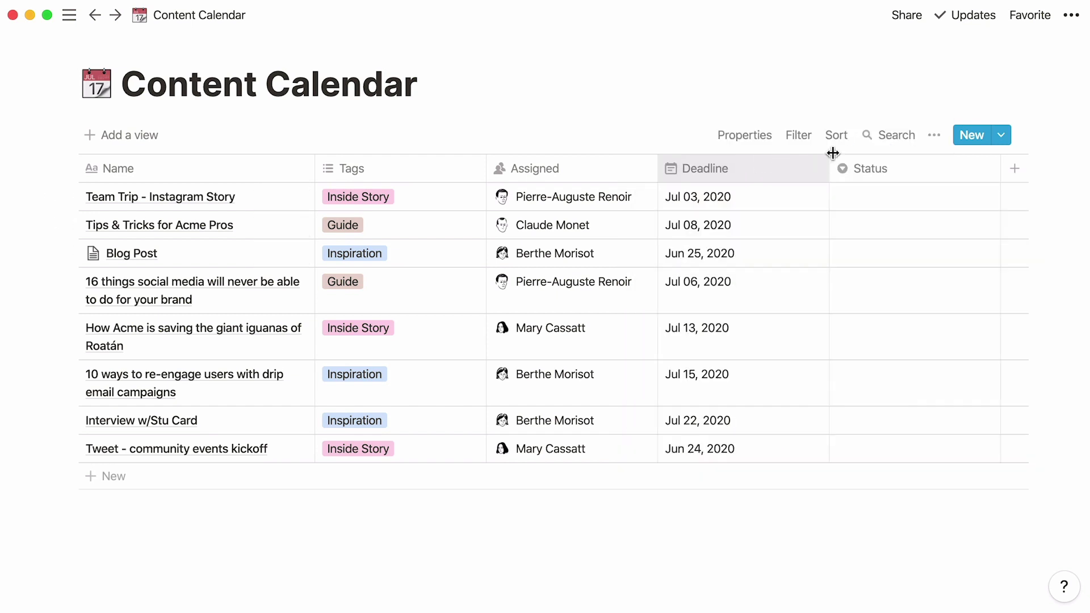
Delete the Status property from the Content Calendar table and confirm the deletion.
left_click(920, 161)
left_click(846, 489)
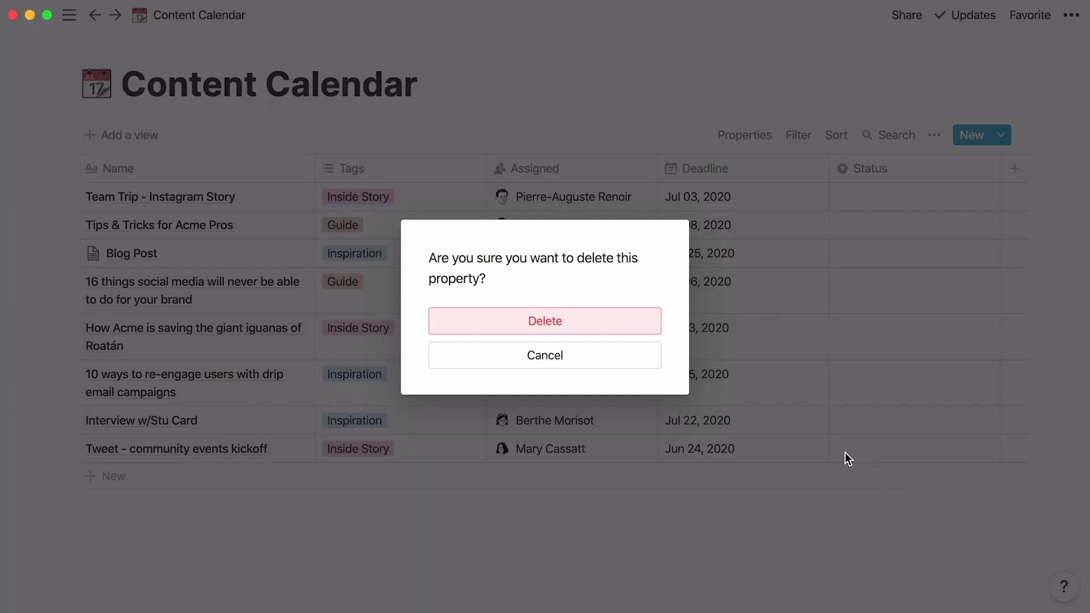
left_click(642, 332)
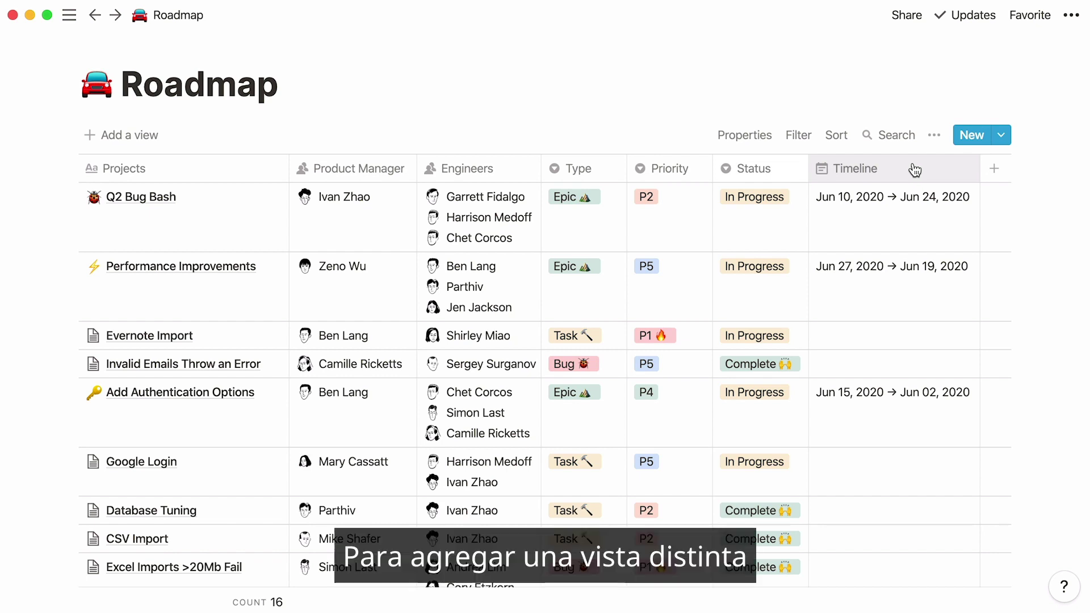
Create a Board view named "By Status" for the Roadmap database and group its cards by Status.
left_click(162, 135)
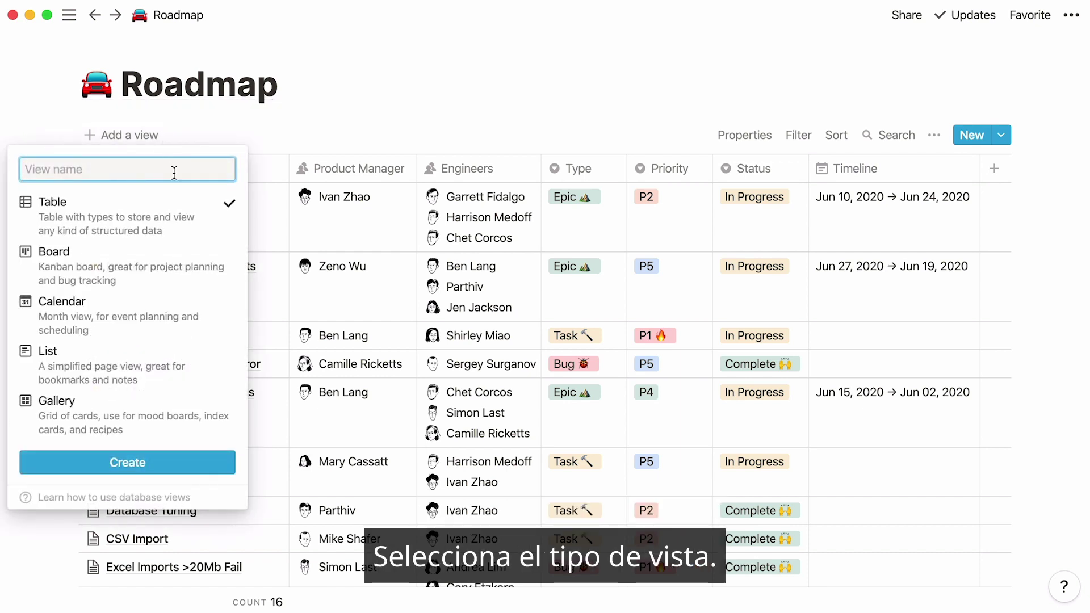
mouse_move(188, 278)
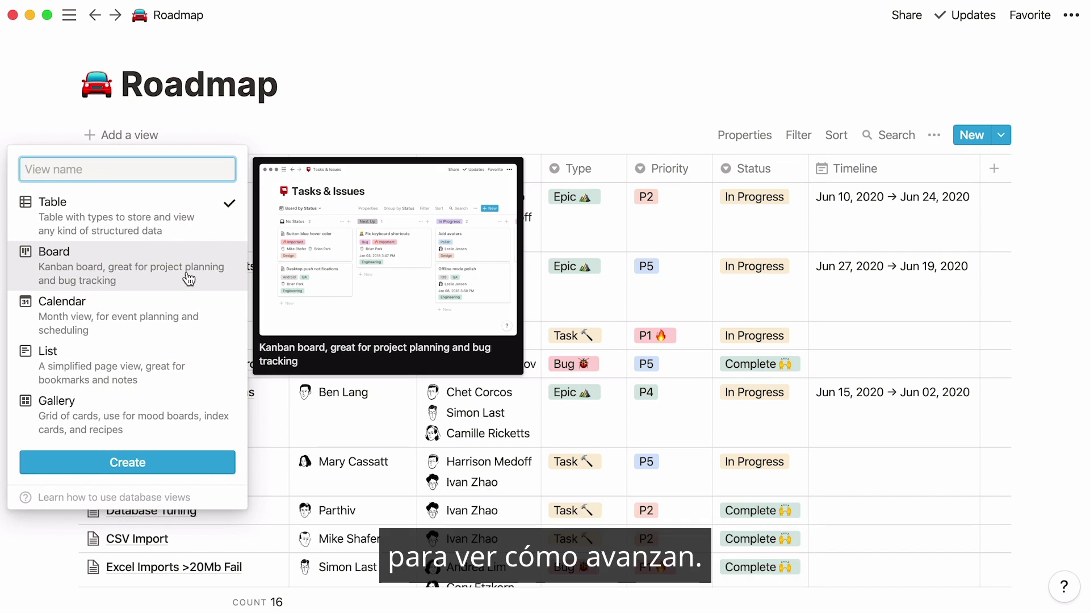
left_click(189, 280)
type("By St")
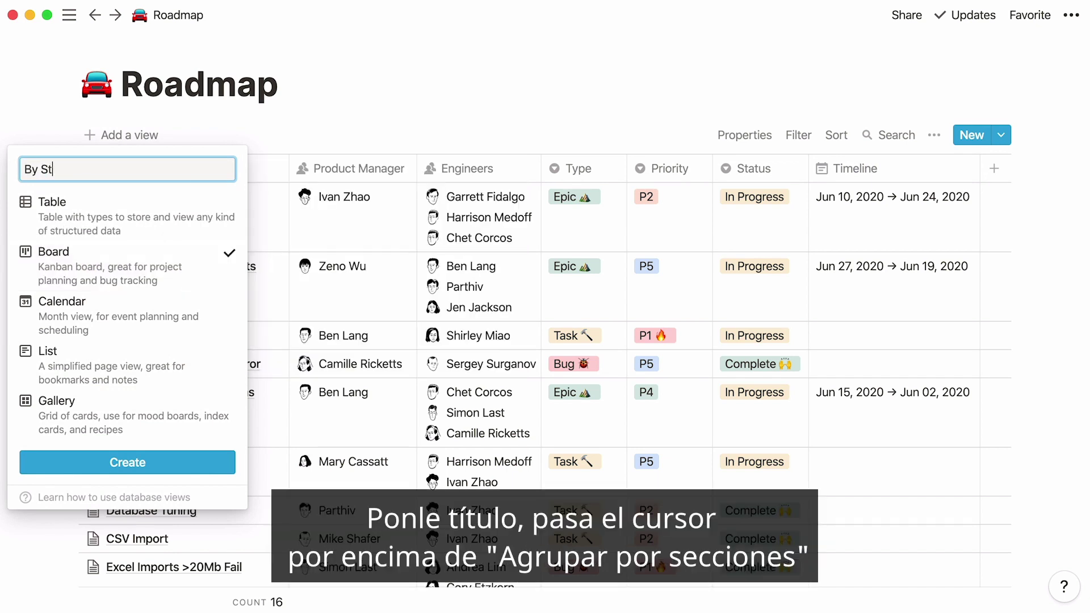
type("atus")
left_click(119, 463)
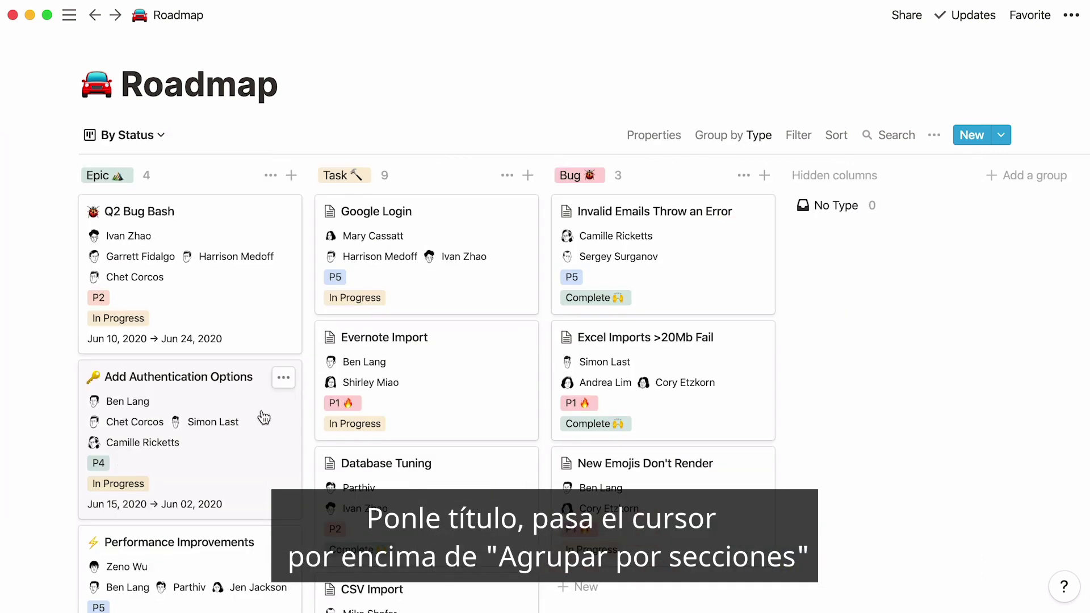
left_click(730, 139)
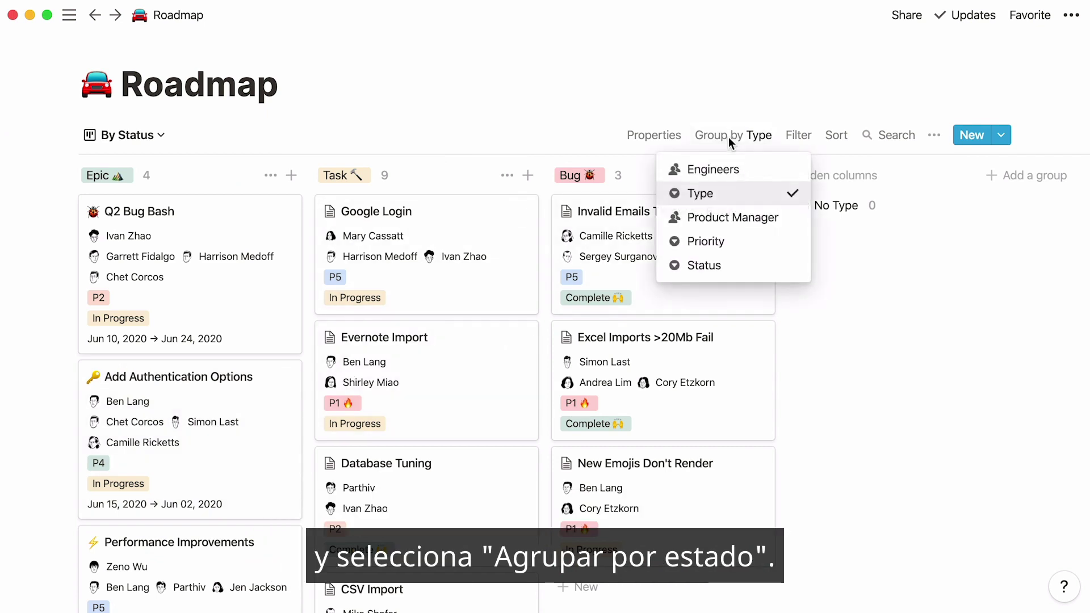
left_click(753, 278)
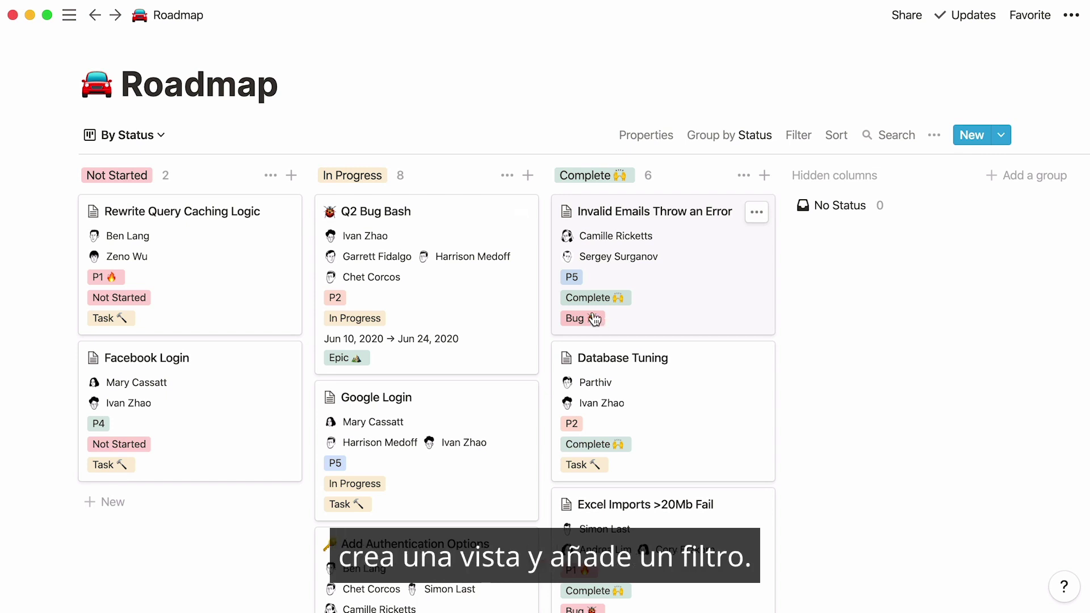
Create another Board view of the Roadmap named "Only Tasks".
left_click(162, 136)
left_click(85, 255)
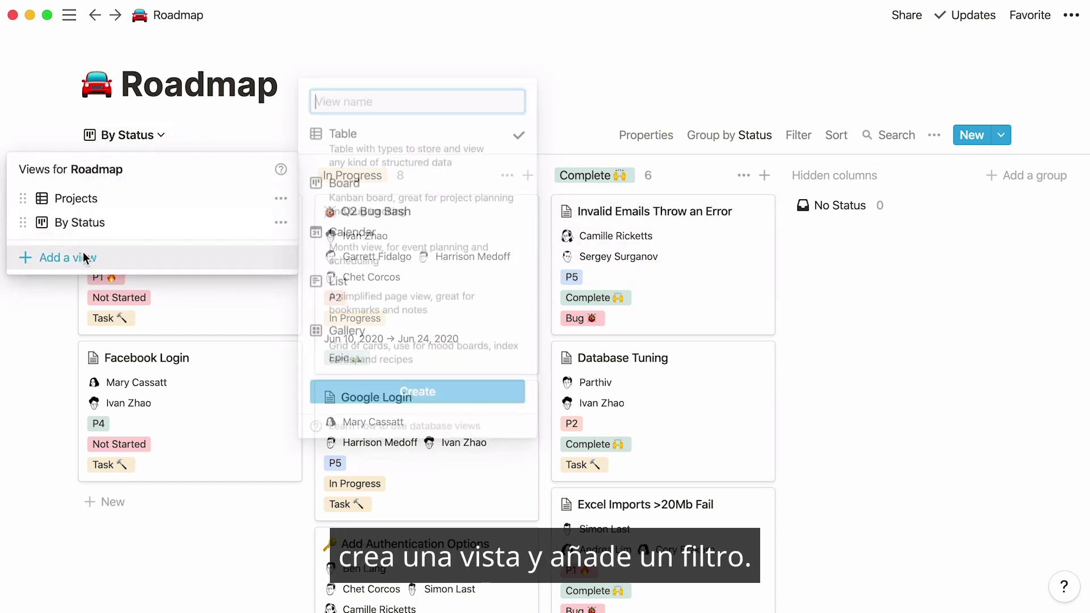
type("Only Tasks")
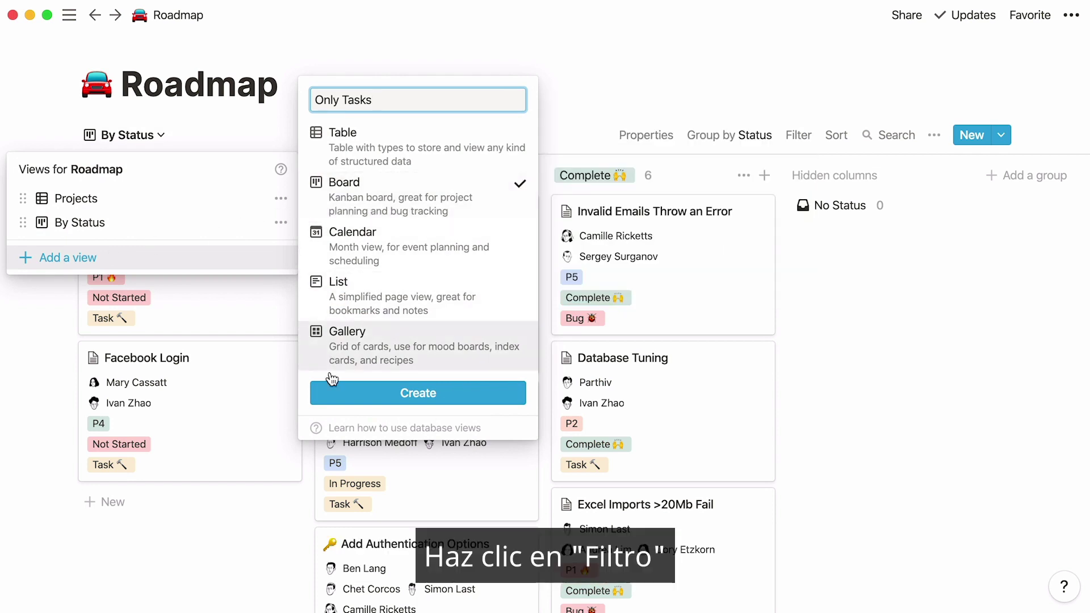
left_click(489, 393)
Add a filter to the Only Tasks view that shows only items where Type is Task.
left_click(796, 140)
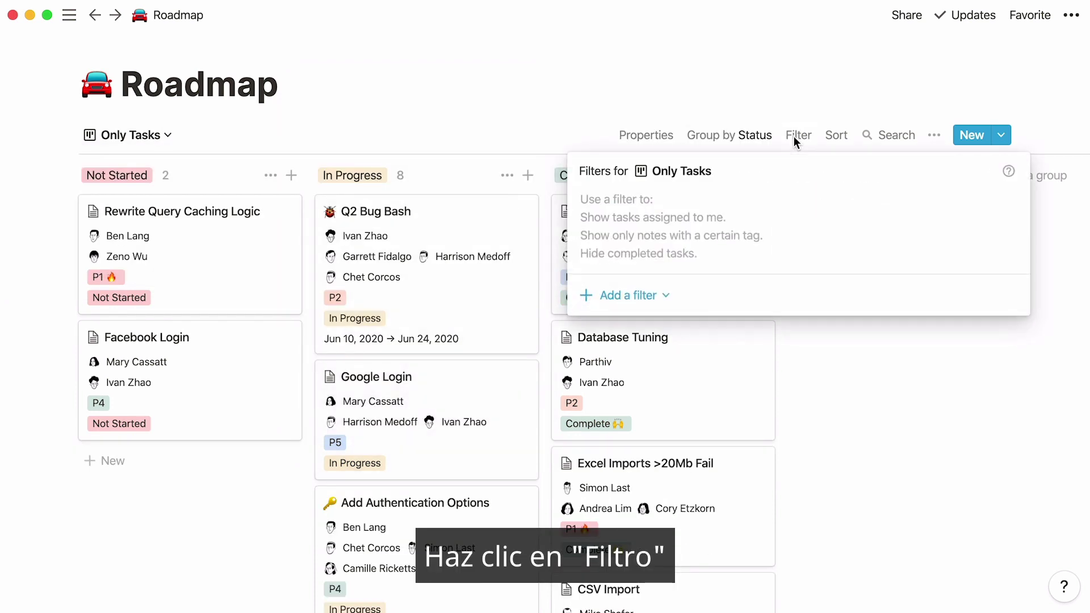
left_click(632, 295)
left_click(636, 327)
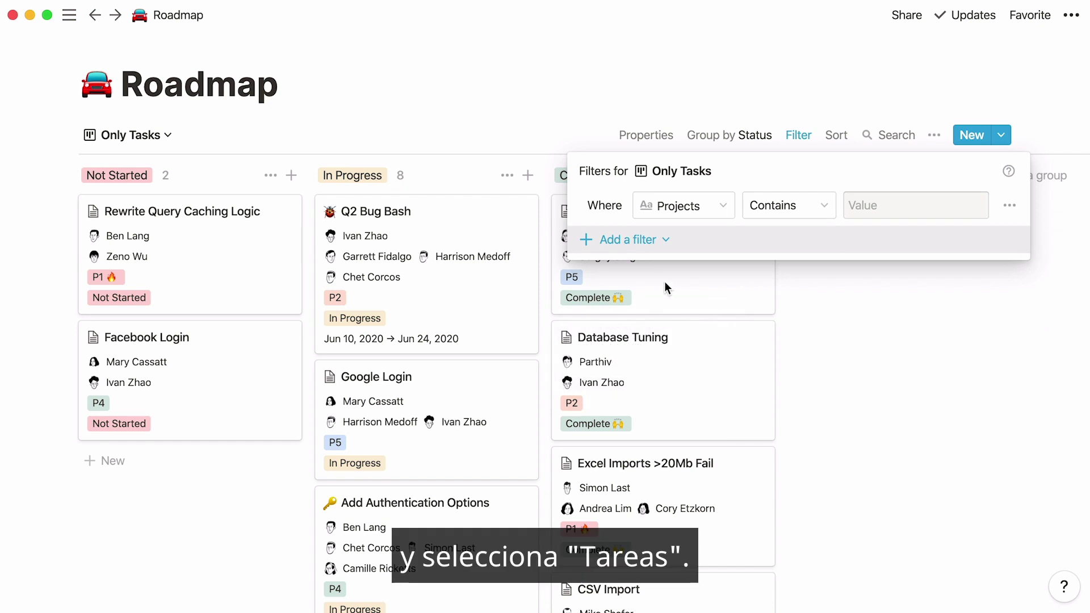
left_click(715, 209)
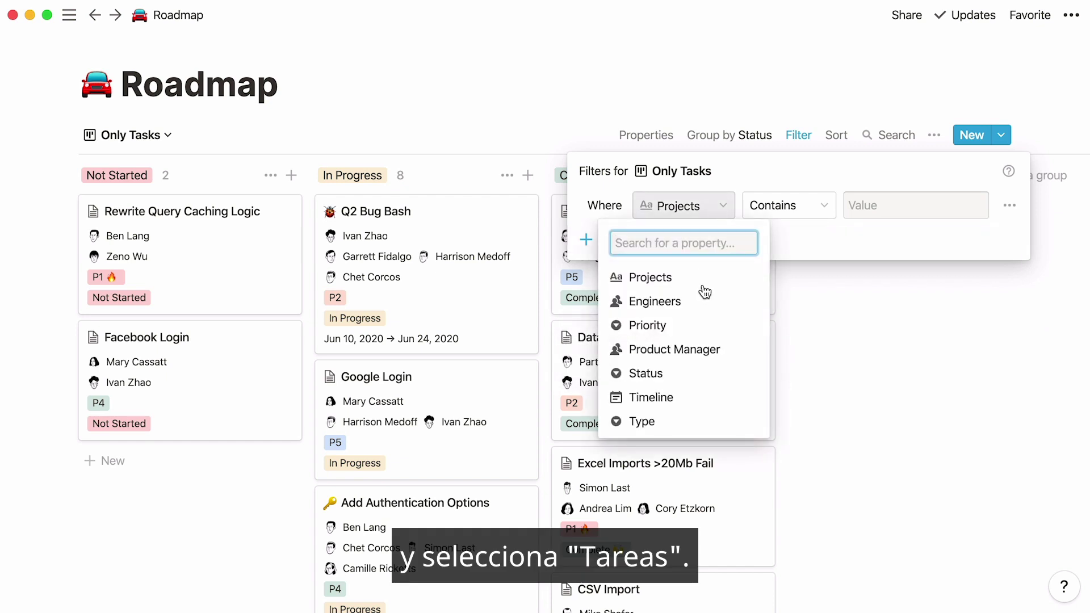
left_click(689, 425)
left_click(929, 207)
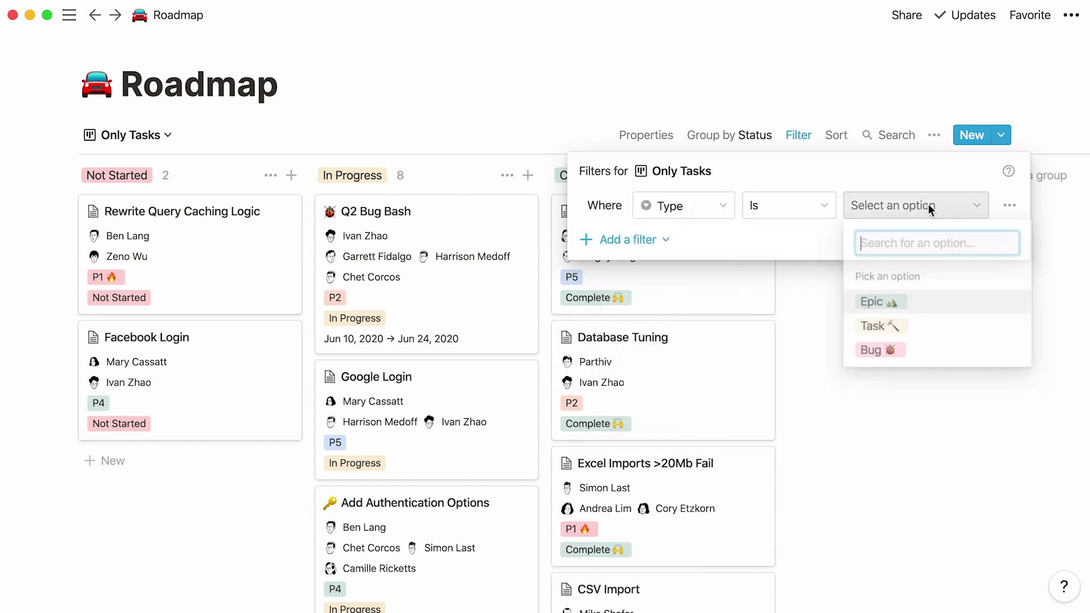
left_click(949, 326)
left_click(948, 326)
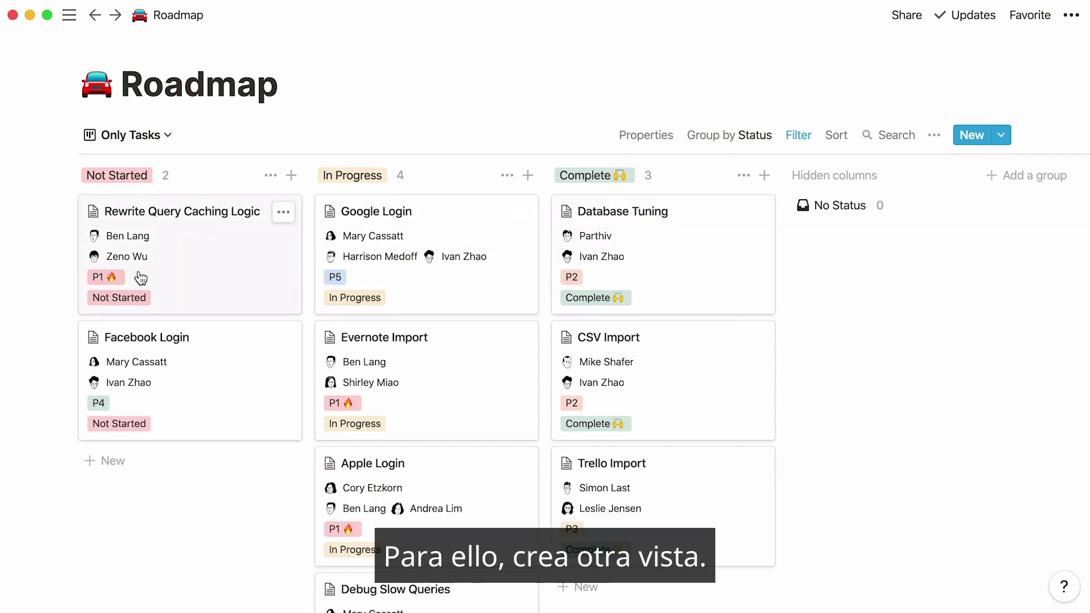
Create a Table view of the Roadmap named "By Priority".
left_click(169, 141)
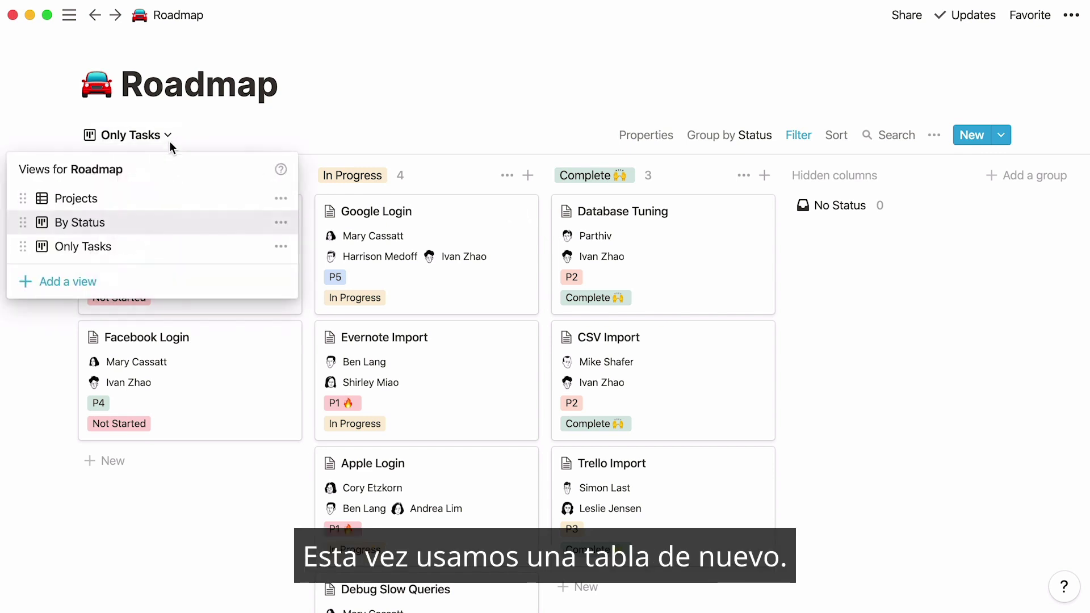
left_click(122, 278)
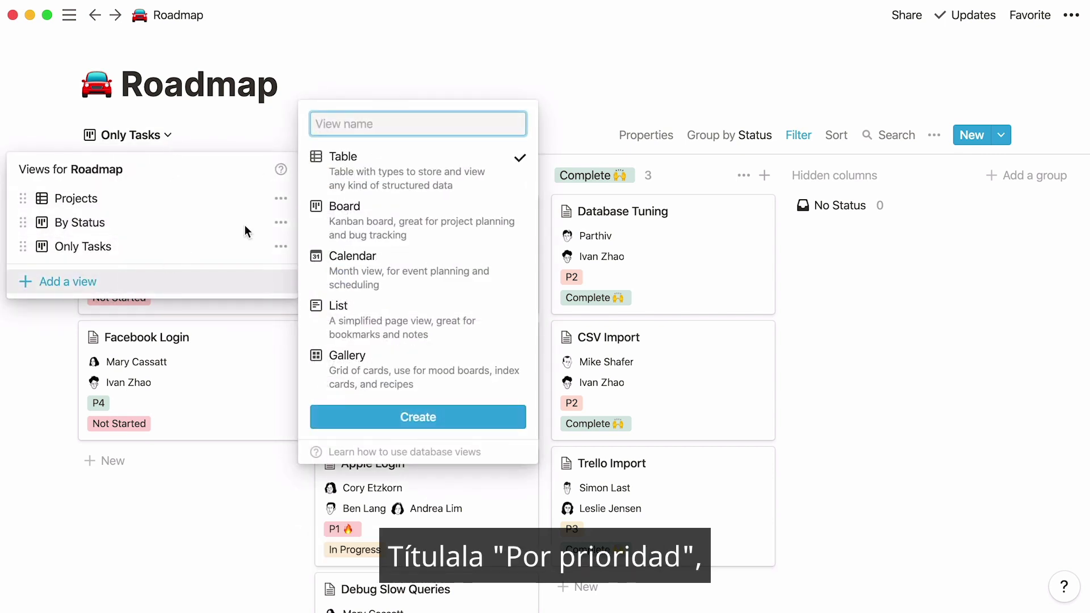
type("By Priority")
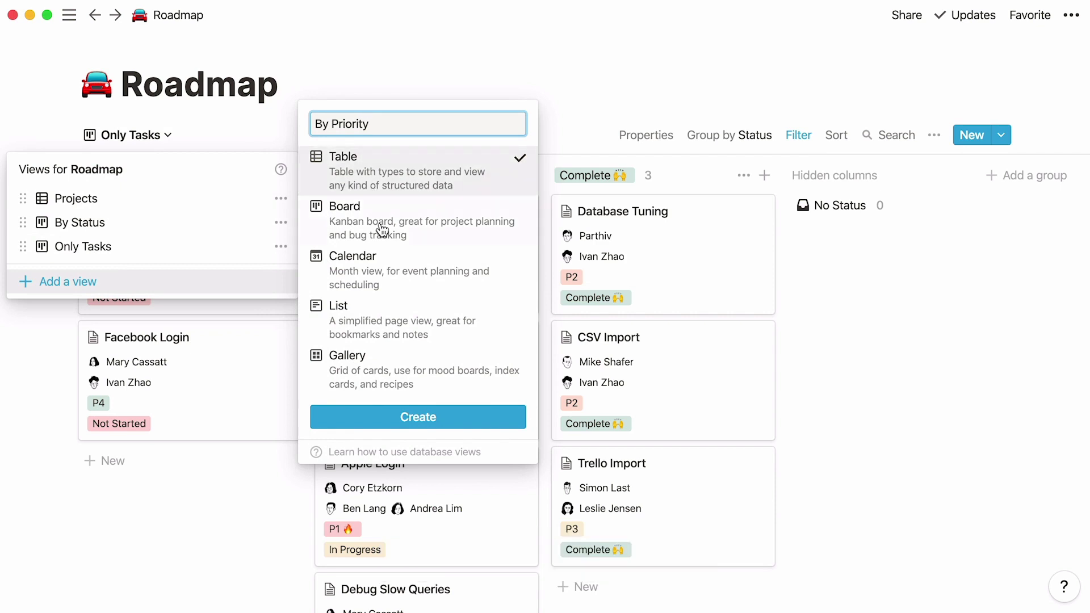
left_click(418, 417)
Sort the By Priority view by the Priority property in ascending order.
left_click(837, 135)
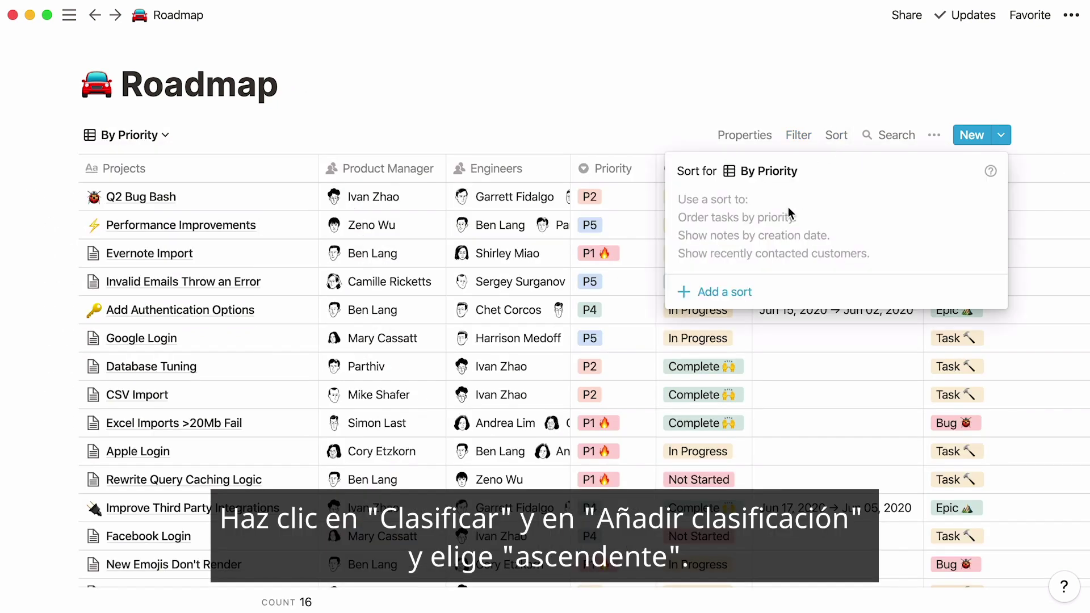
left_click(725, 293)
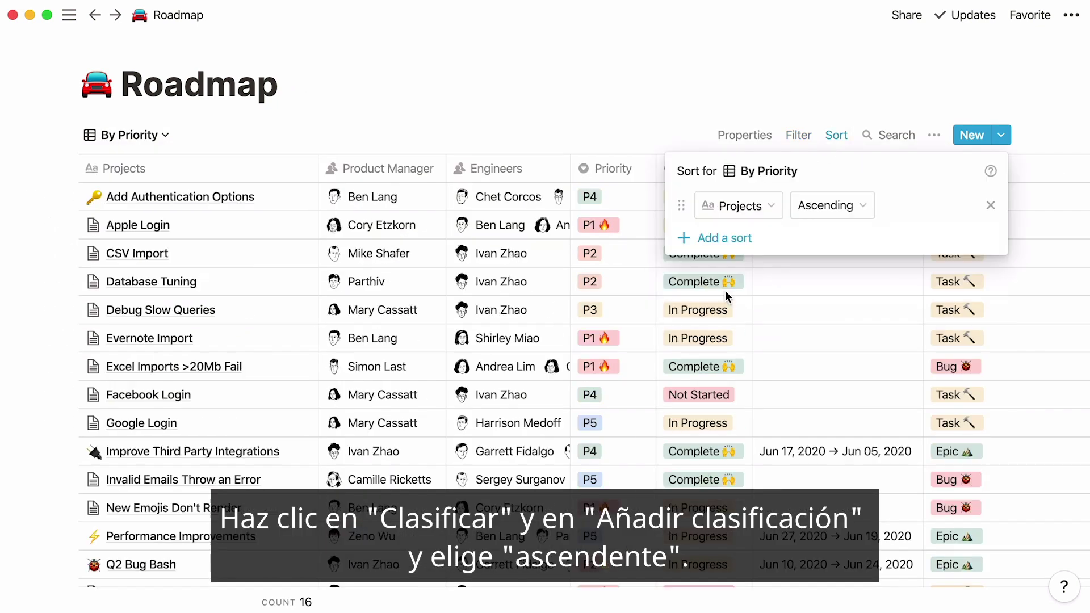
left_click(773, 210)
left_click(772, 334)
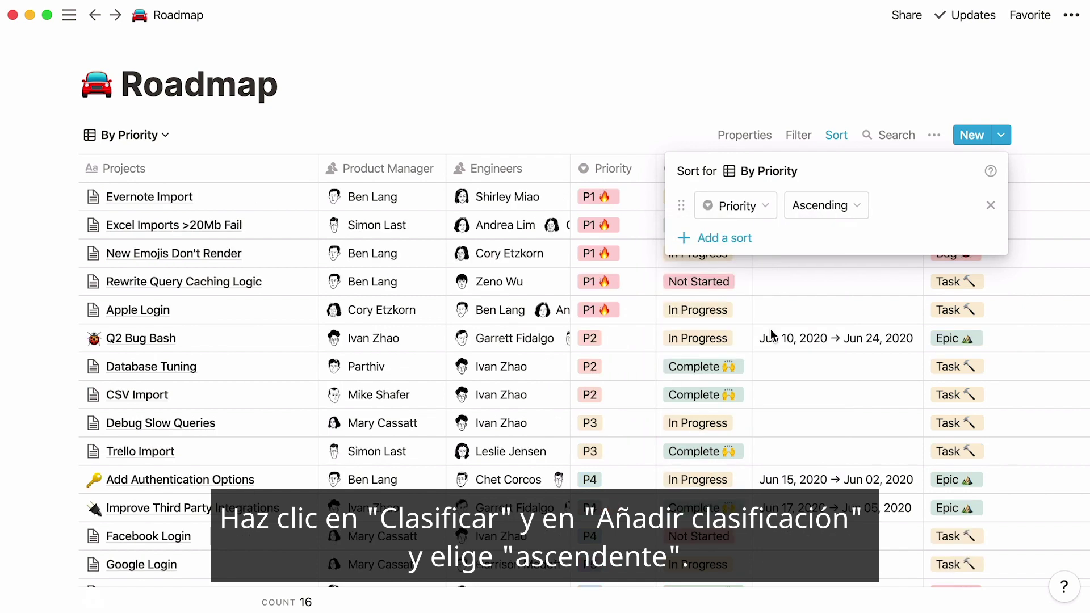
left_click(773, 334)
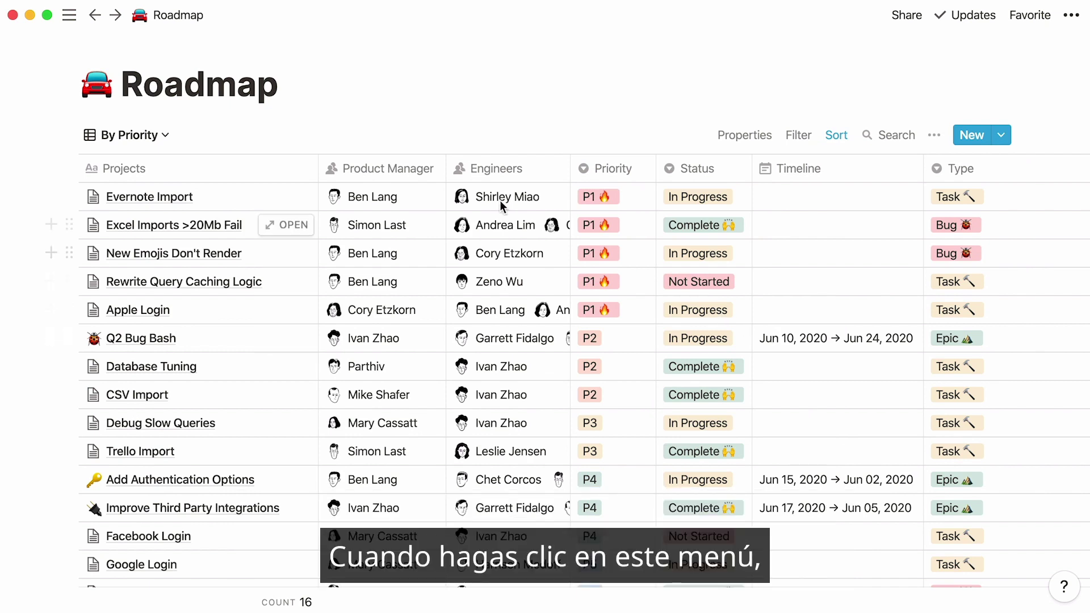
Look at the Only Tasks board and then the By Status board of the Roadmap.
left_click(166, 137)
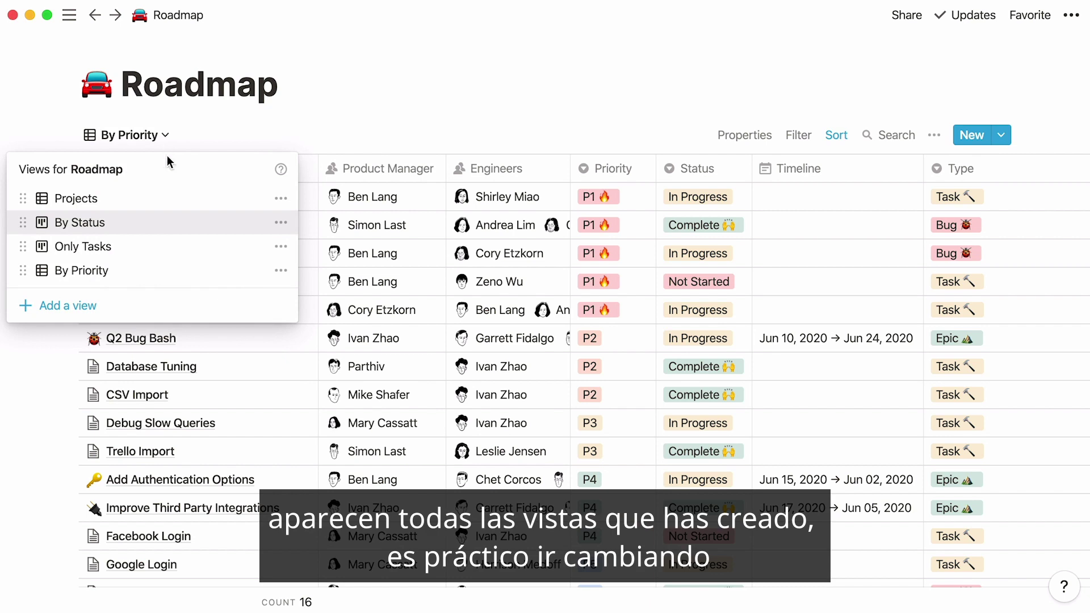
left_click(173, 246)
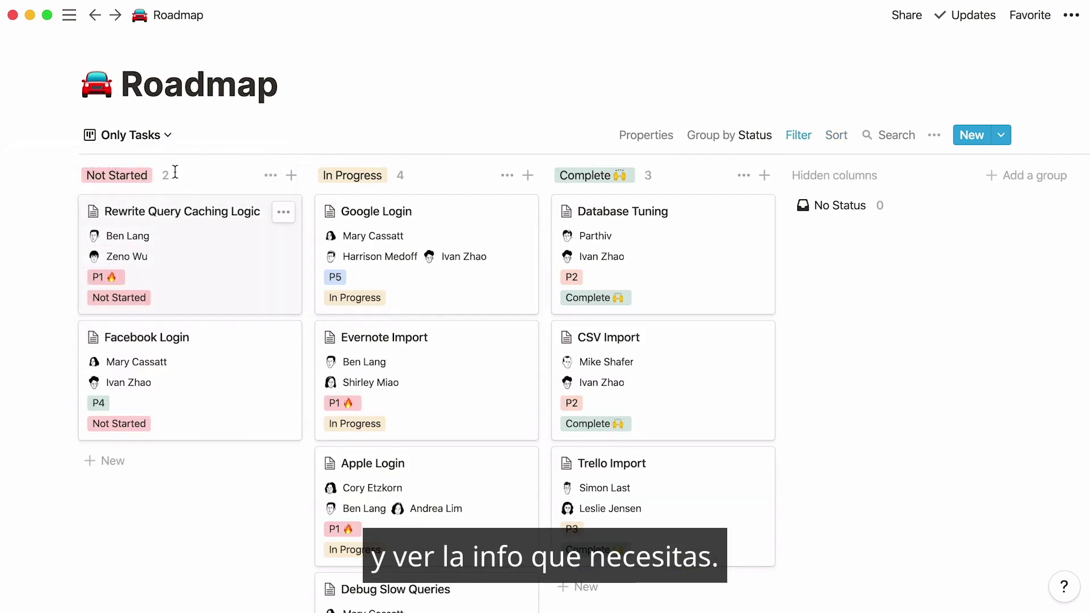
left_click(170, 139)
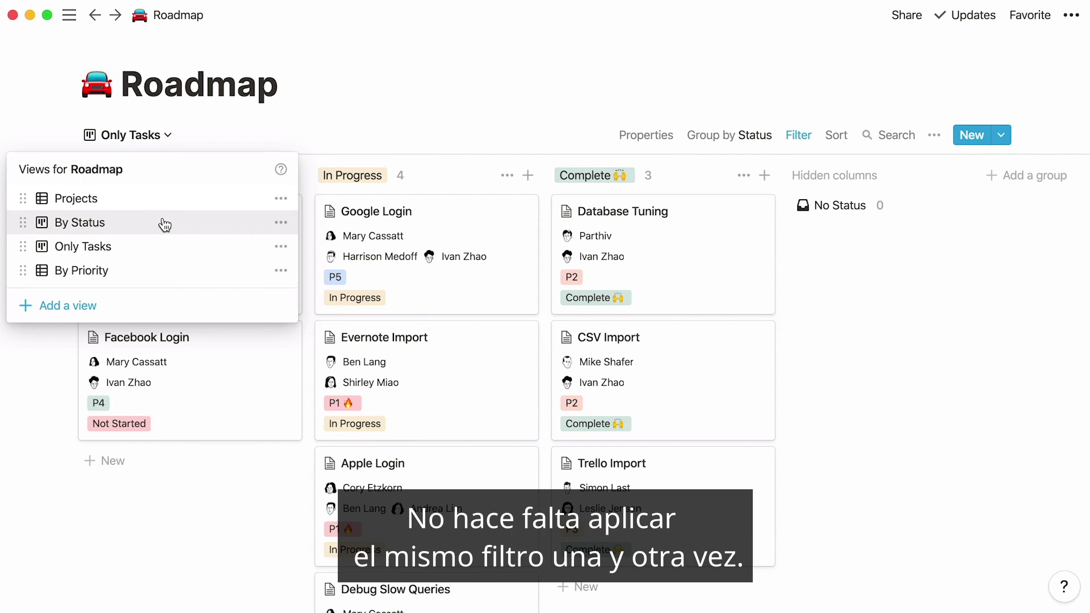
left_click(165, 224)
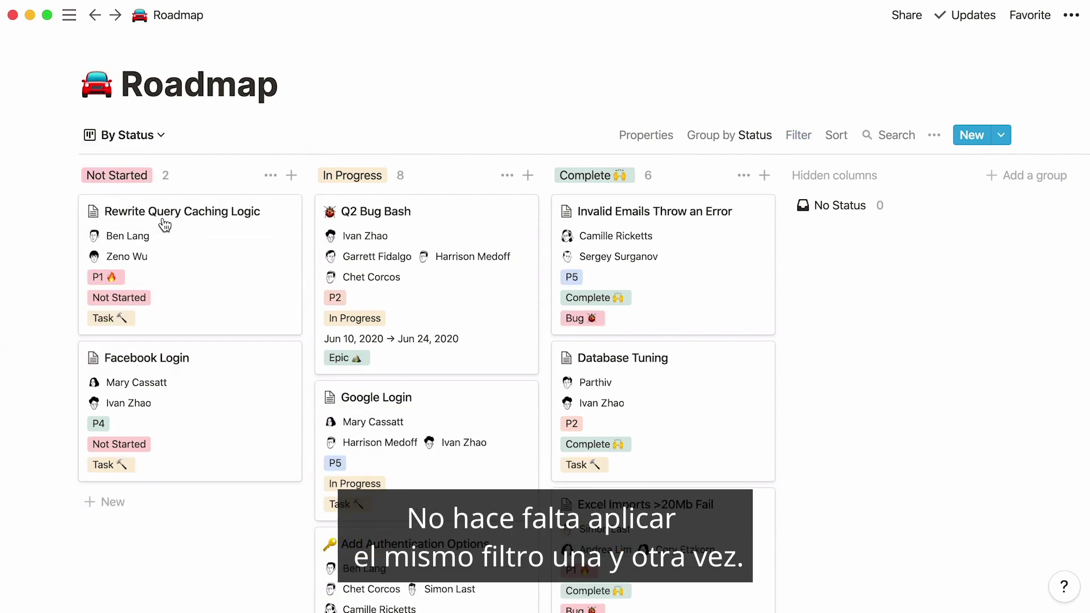
Switch to the Projects view and hide its Timeline and Priority properties.
left_click(165, 137)
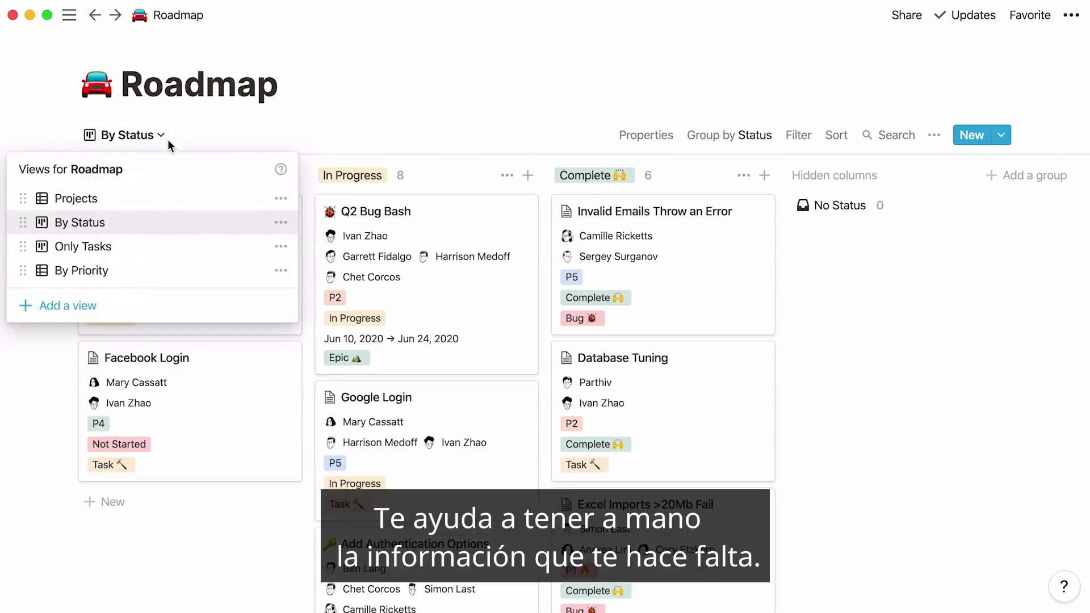
left_click(160, 199)
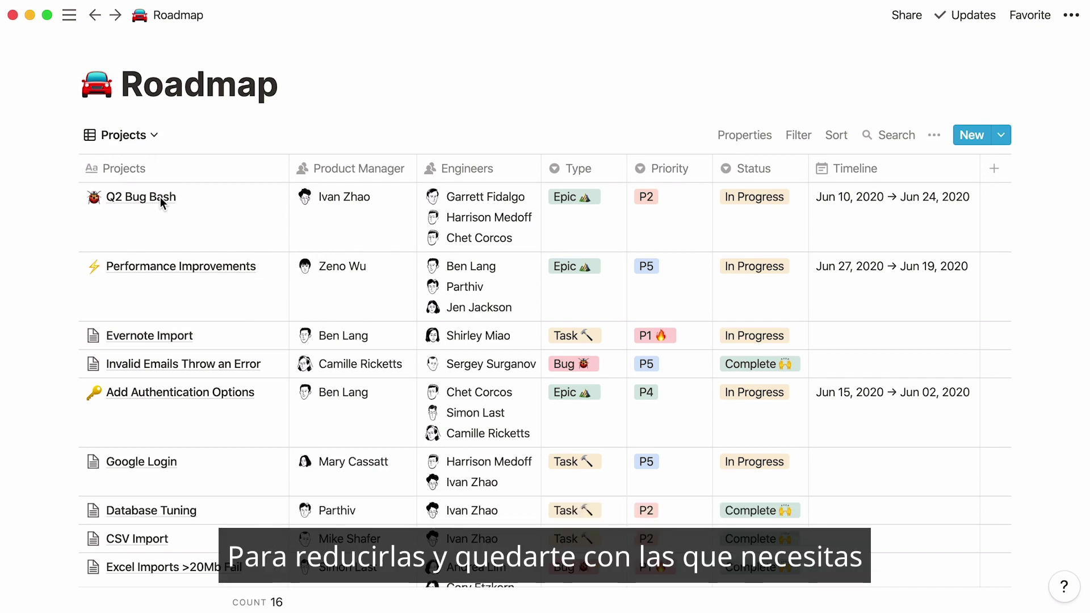
left_click(734, 136)
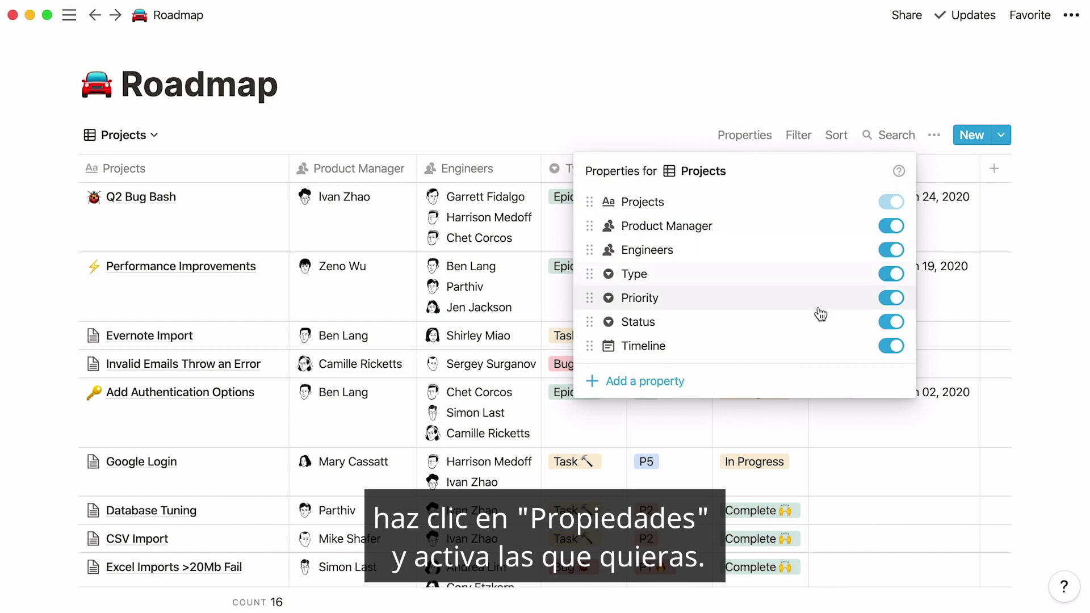
left_click(897, 349)
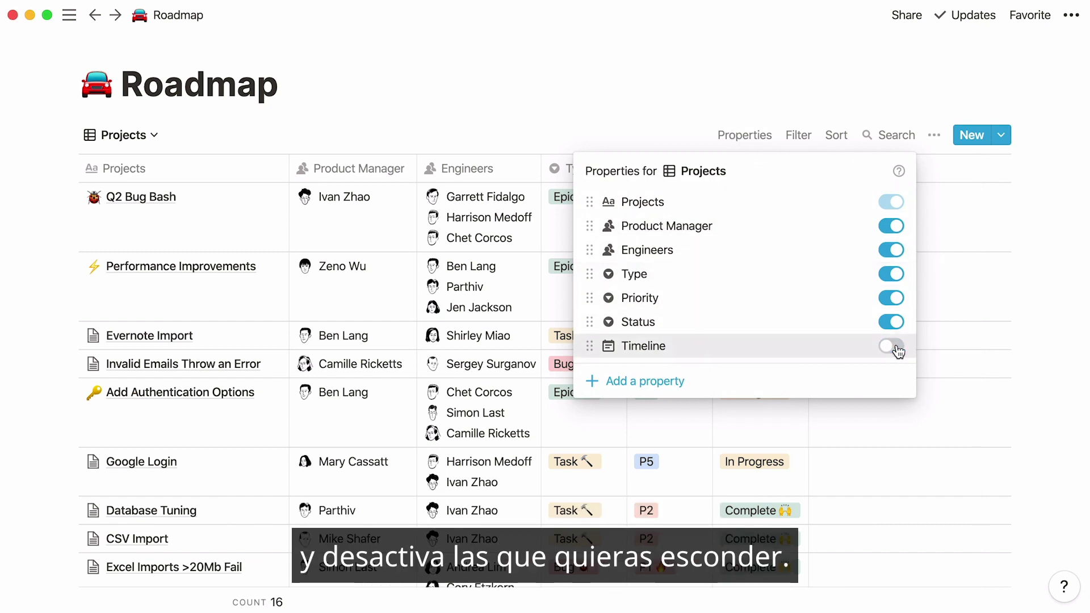
left_click(900, 306)
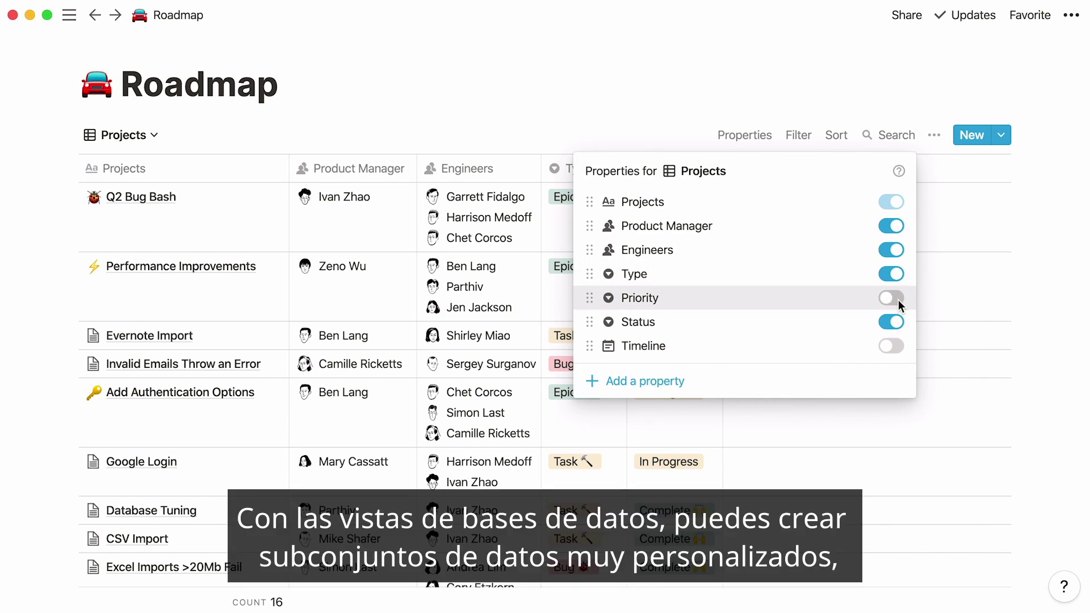
Create a Calendar view of the Roadmap named "Epic Calendar".
left_click(147, 136)
left_click(145, 135)
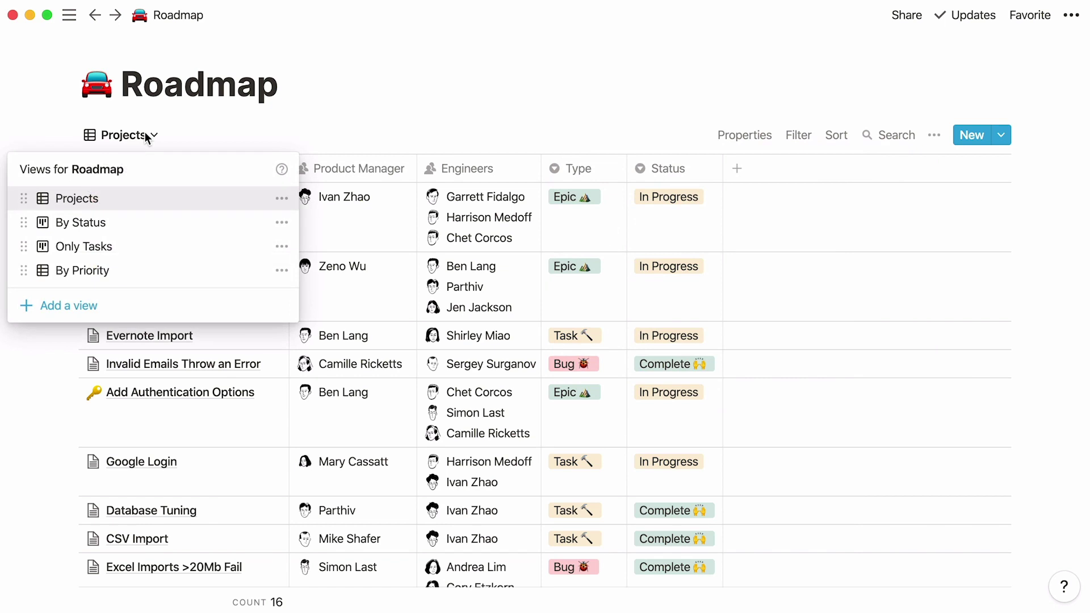
left_click(48, 305)
left_click(401, 285)
type("E")
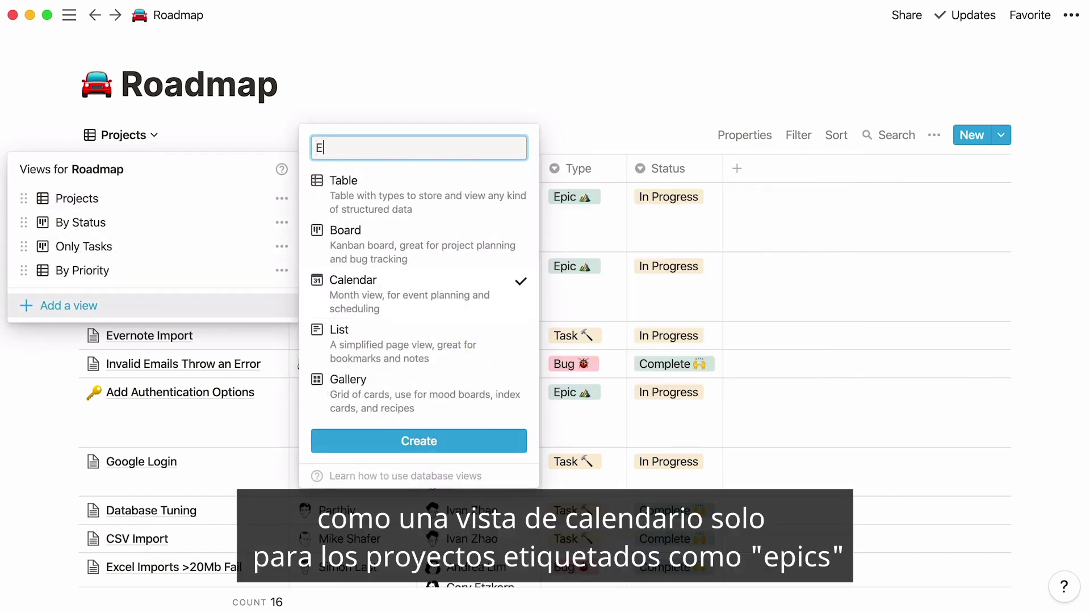
type("pic Calendar")
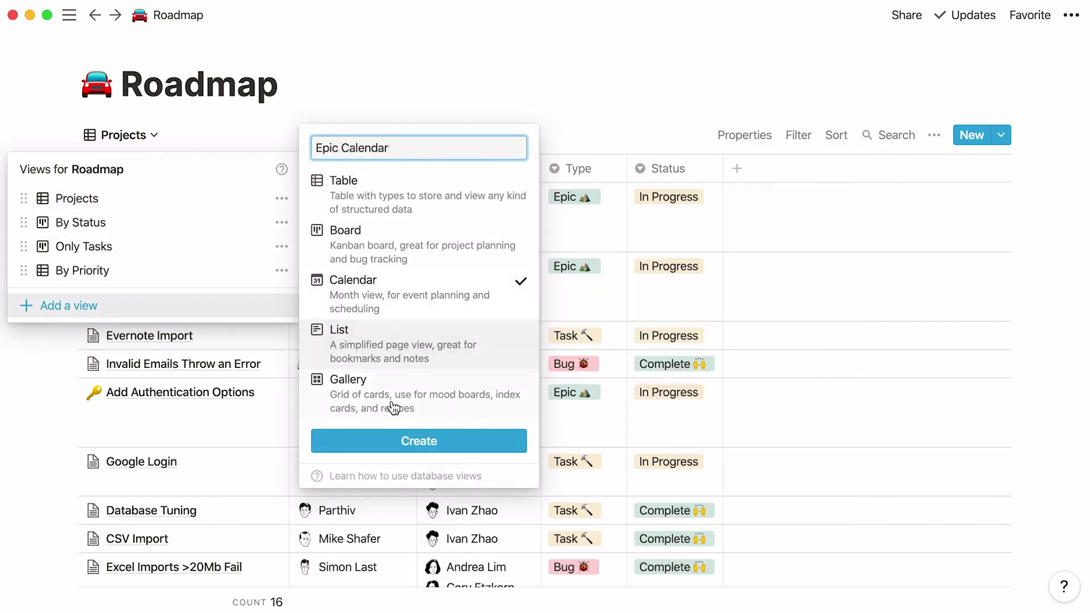
left_click(387, 440)
Filter the Epic Calendar view to show only items whose Type is Epic.
left_click(798, 135)
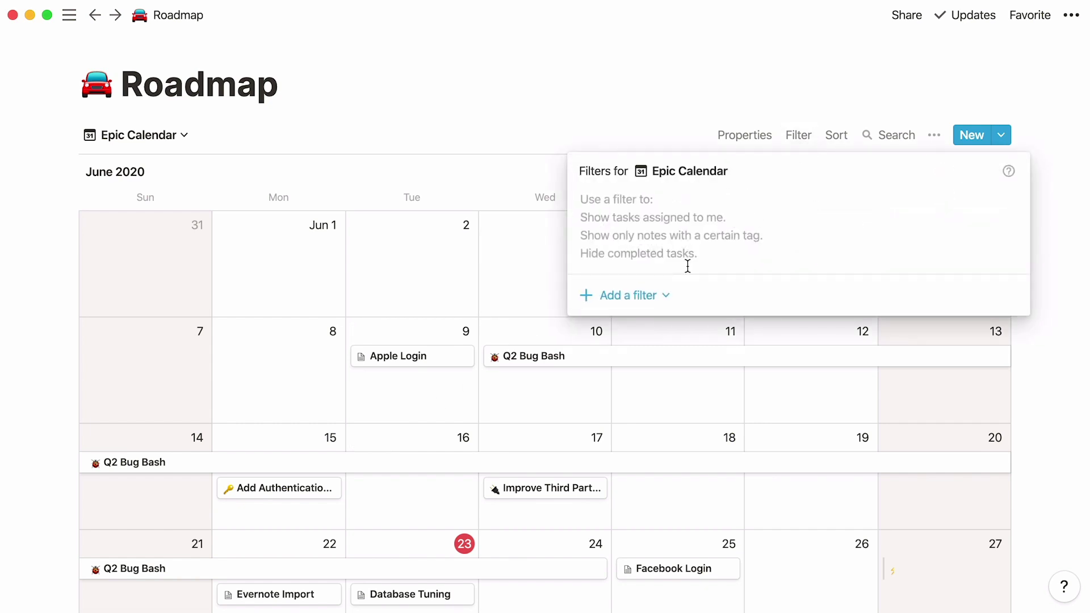
left_click(659, 294)
left_click(657, 325)
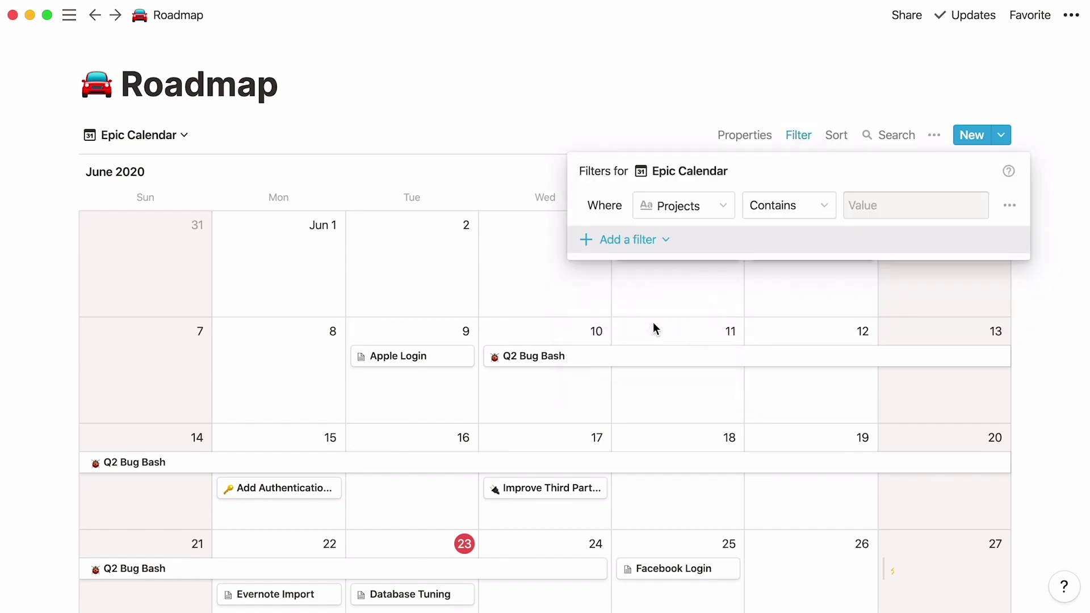
left_click(707, 216)
left_click(707, 423)
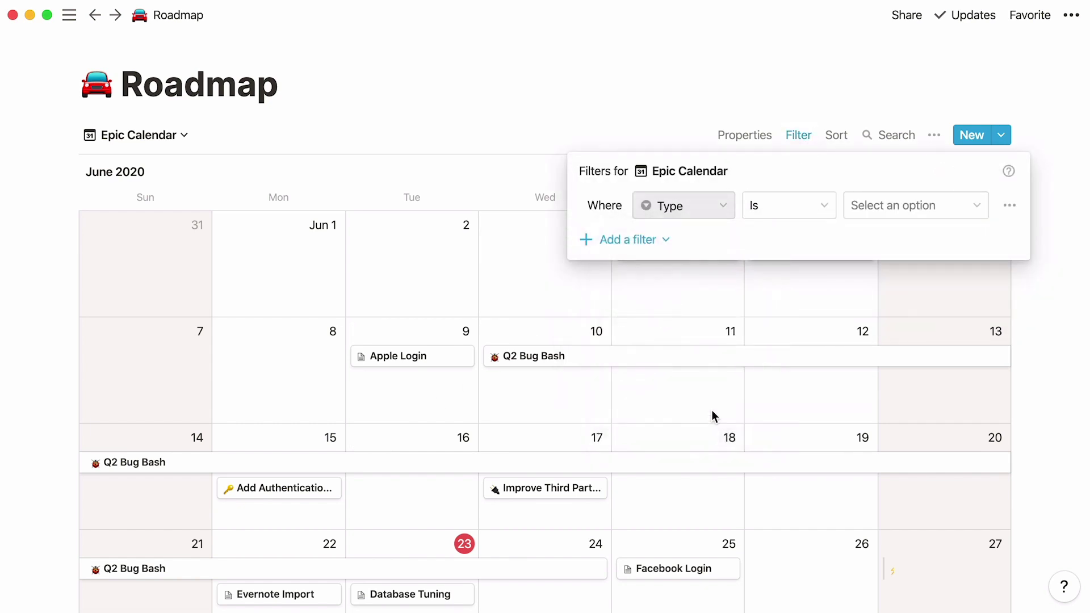
left_click(891, 214)
left_click(927, 297)
key("Escape")
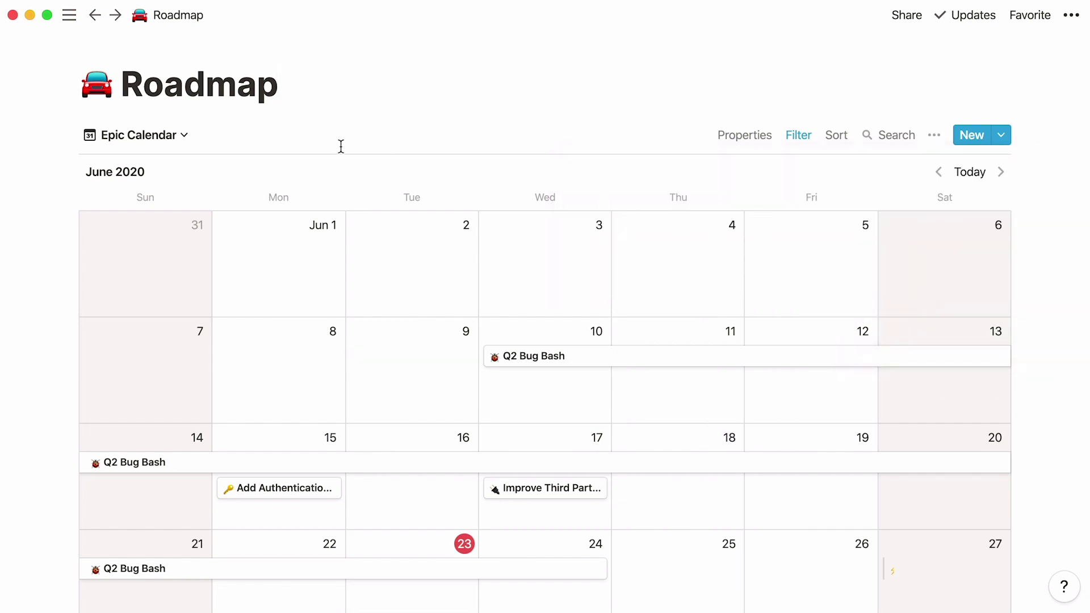
Create a List view of the Roadmap named "Assigned to Me".
left_click(183, 139)
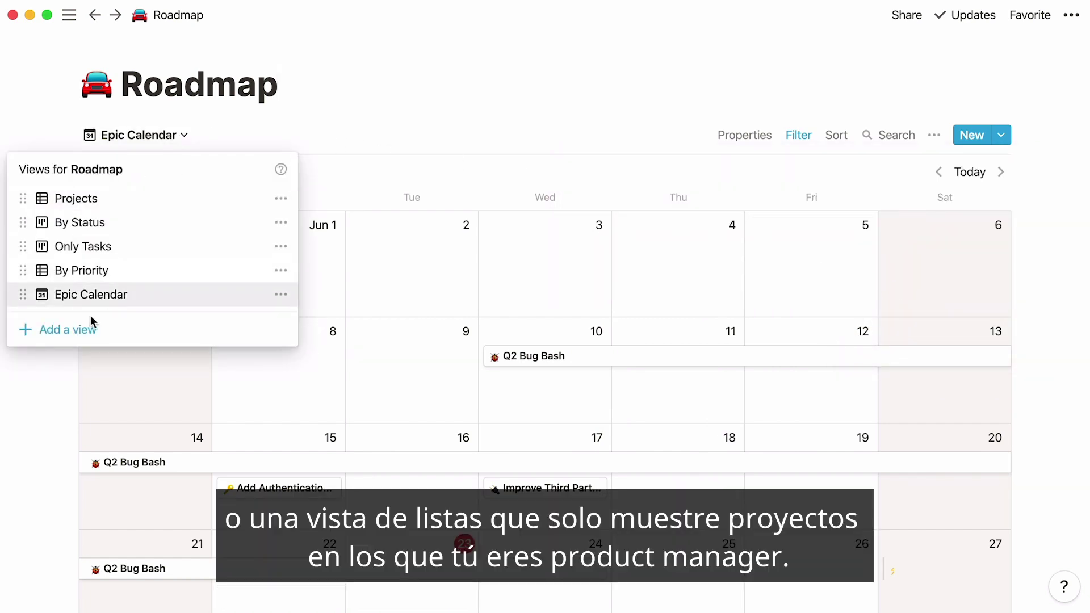
left_click(99, 329)
left_click(332, 363)
type("Assigned to Me")
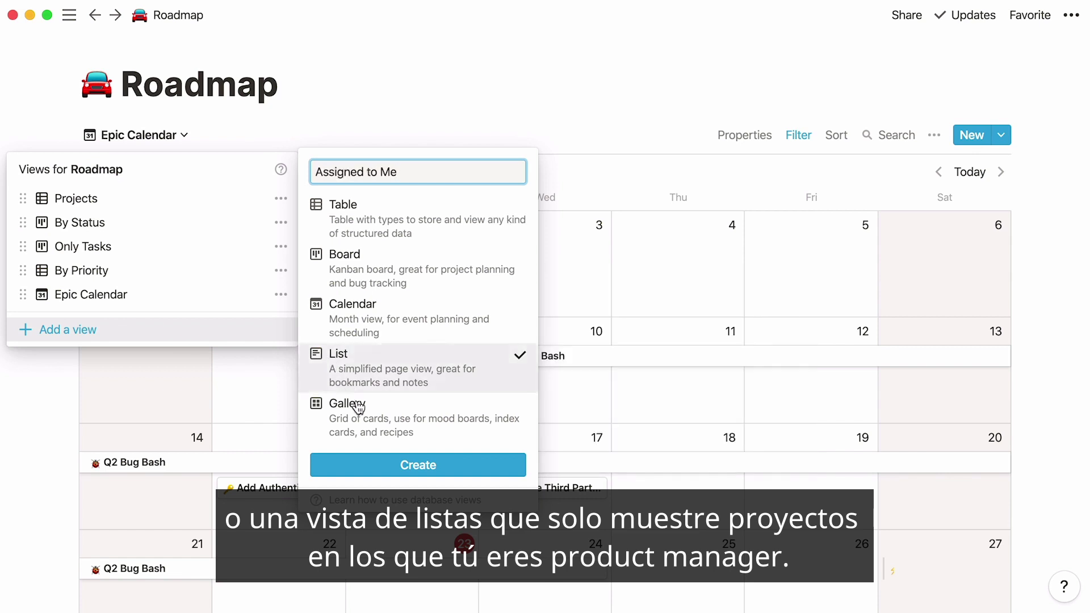
key("Return")
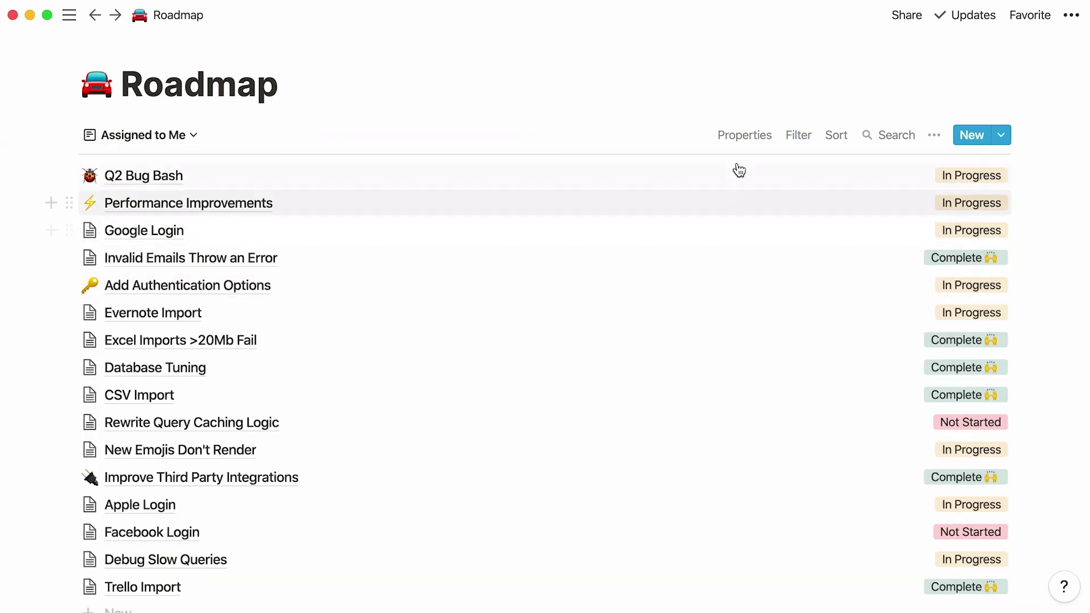
Filter the Assigned to Me view to items whose Product Manager contains Me.
left_click(801, 140)
left_click(638, 297)
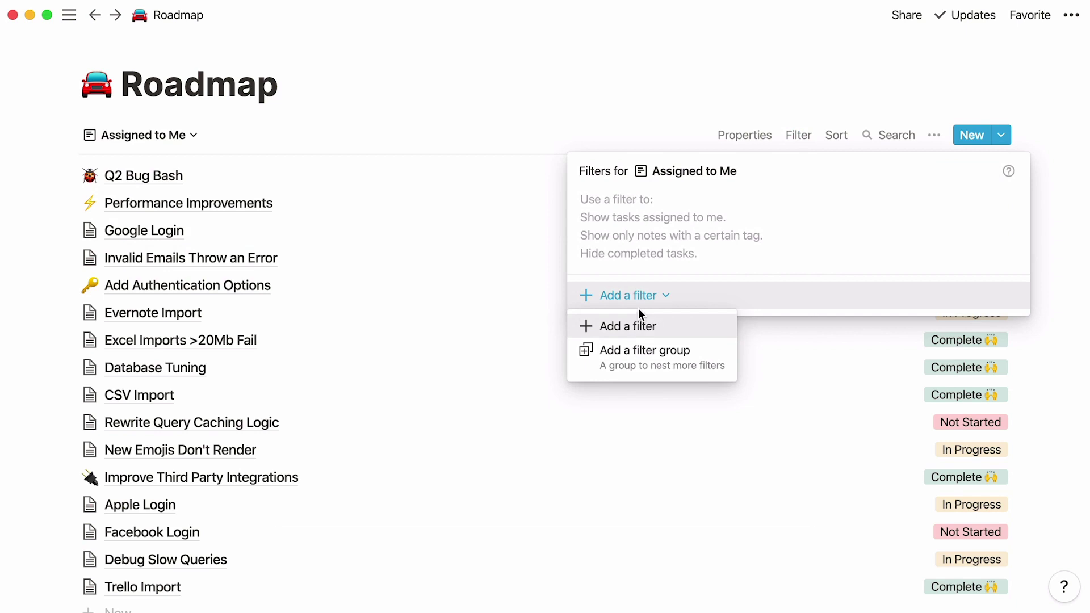
left_click(642, 323)
left_click(726, 206)
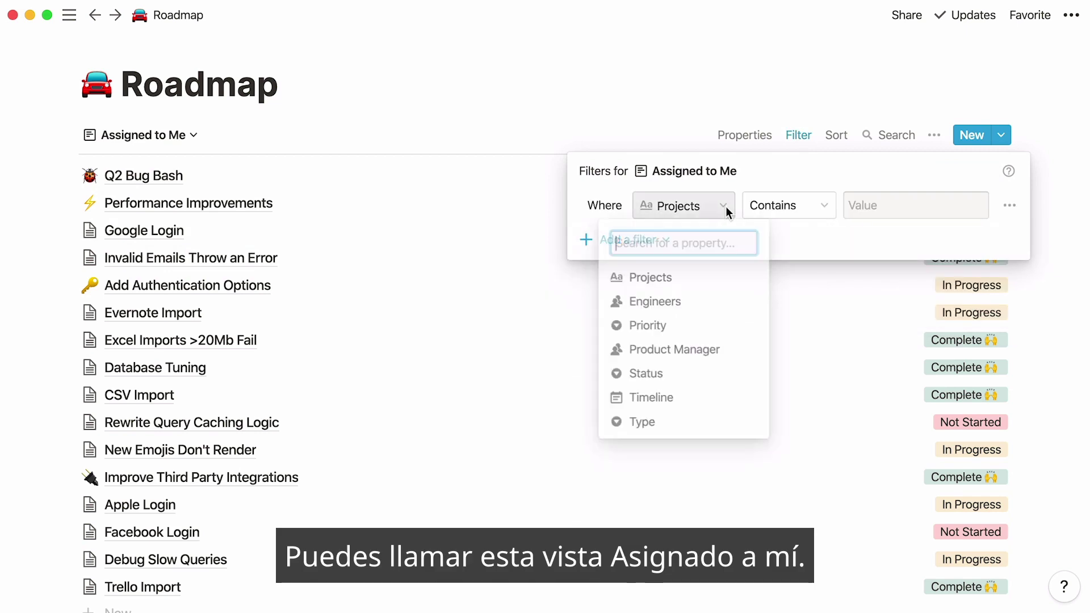
left_click(741, 343)
left_click(873, 216)
left_click(911, 299)
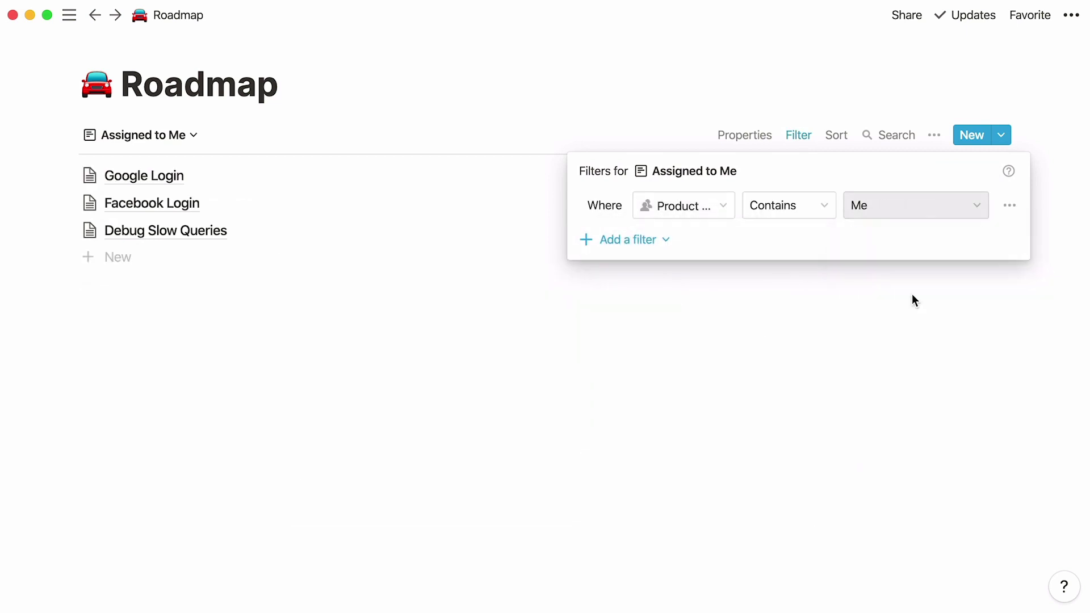
left_click(913, 294)
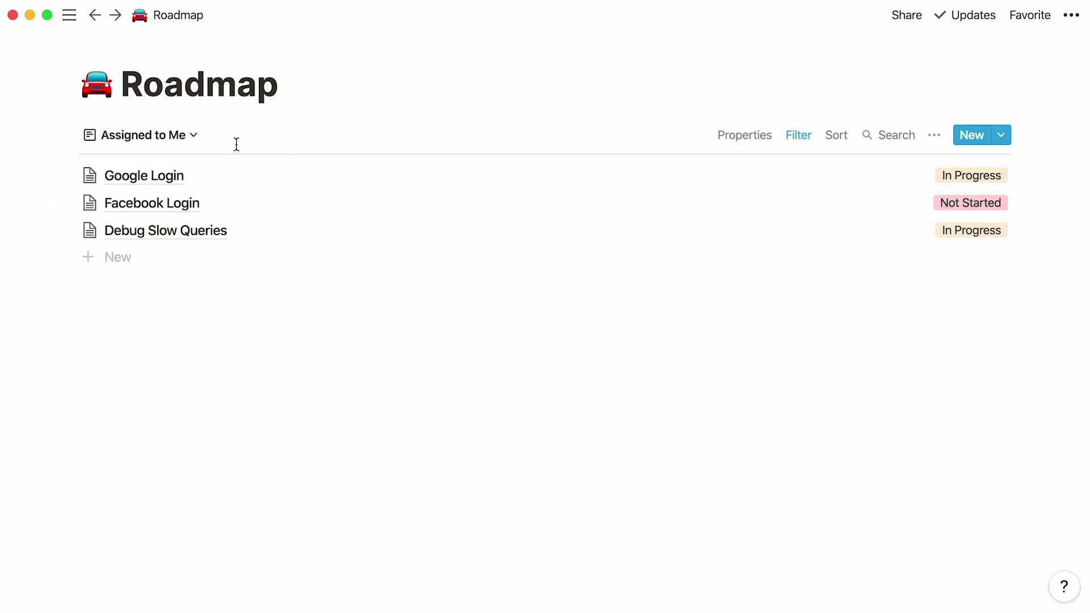
left_click(195, 142)
left_click(124, 354)
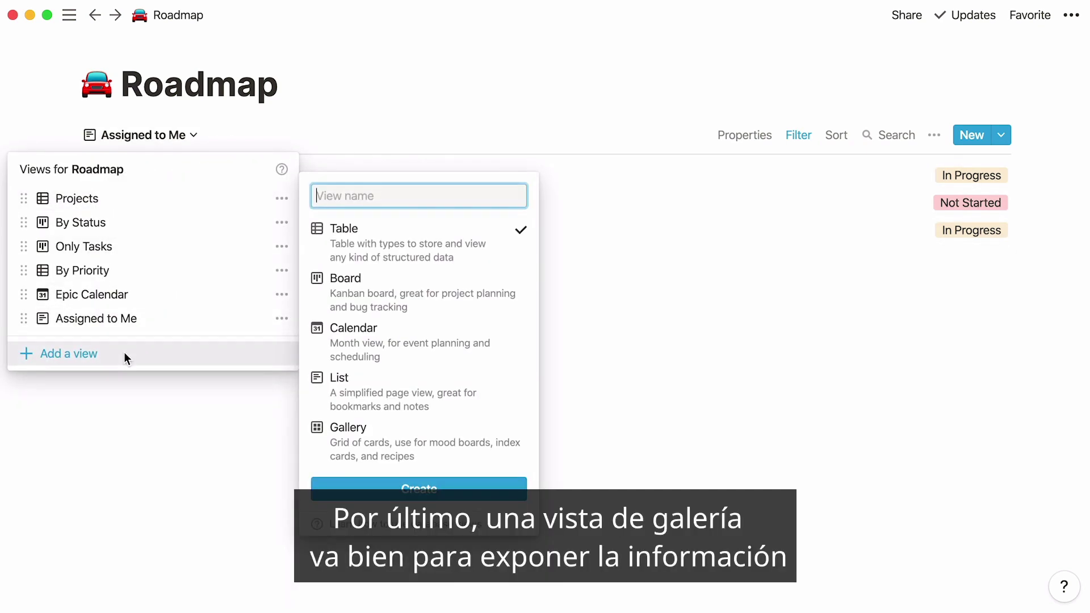
mouse_move(321, 450)
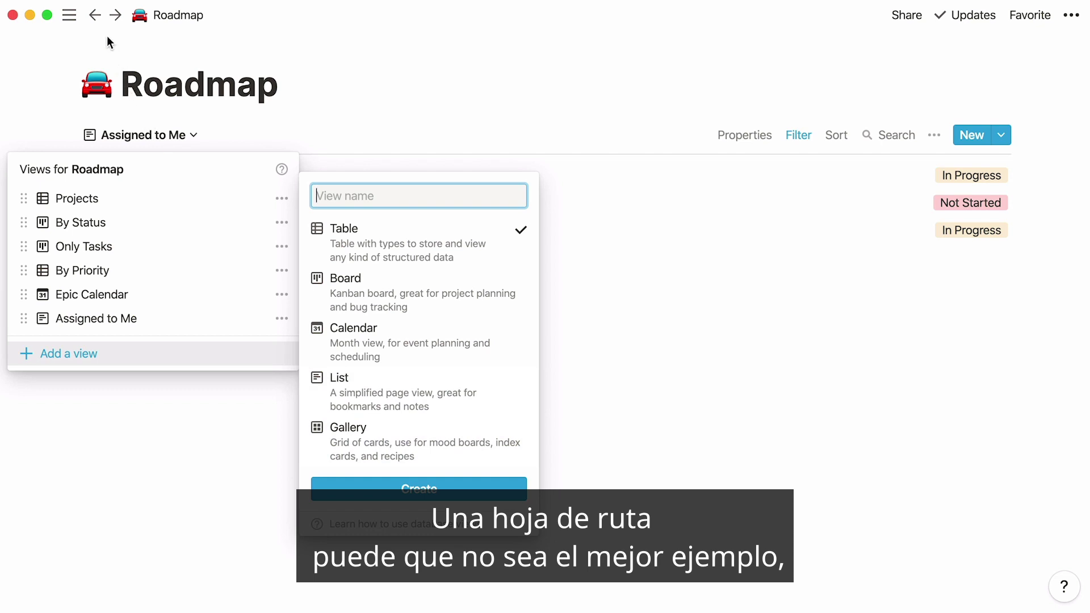
Go back to the Employee Directory database and switch from its list view to another view.
left_click(95, 15)
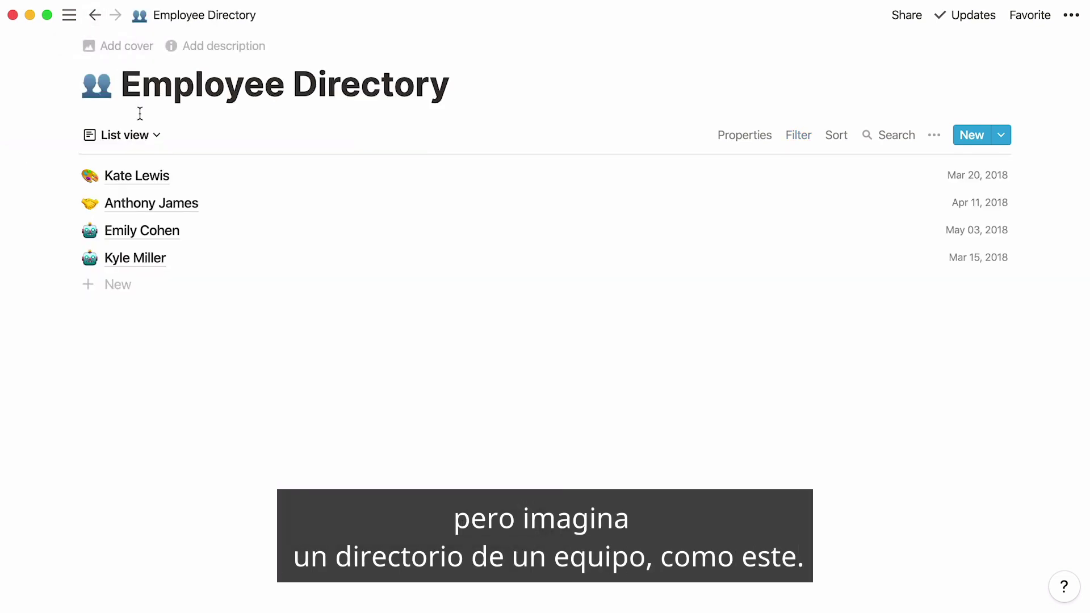
left_click(156, 136)
left_click(164, 199)
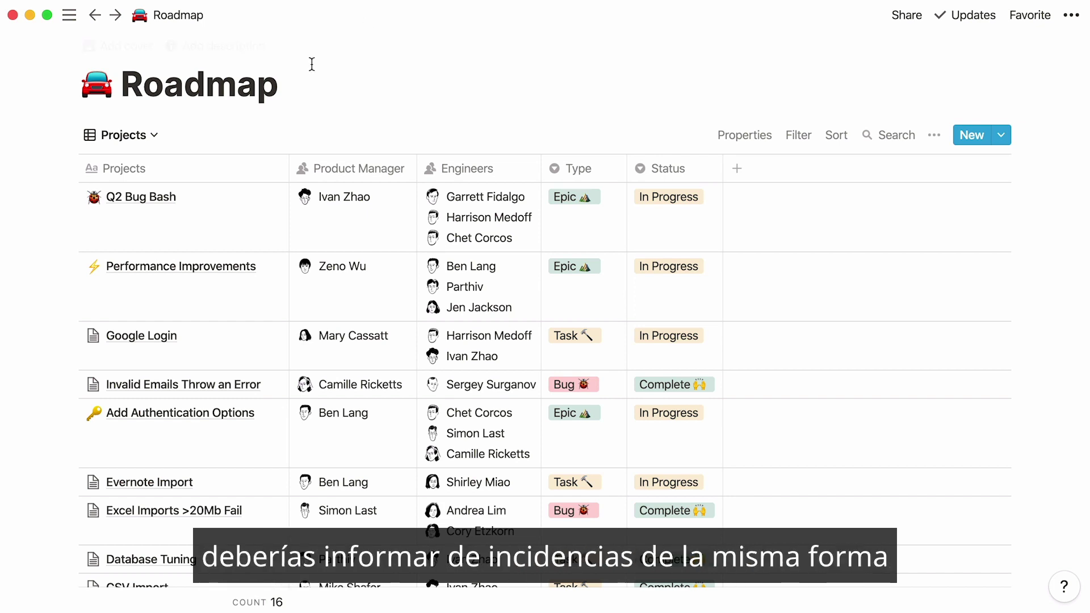
Add a Roadmap page from the existing bug template and review its sections from Description to Recommendations.
mouse_move(181, 199)
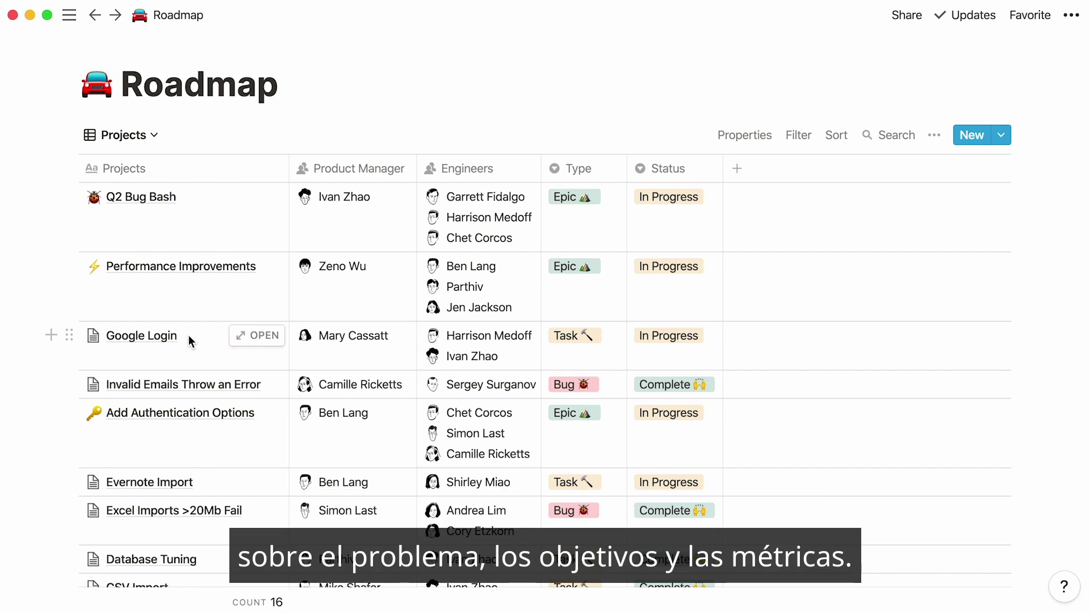
left_click(998, 135)
left_click(1017, 233)
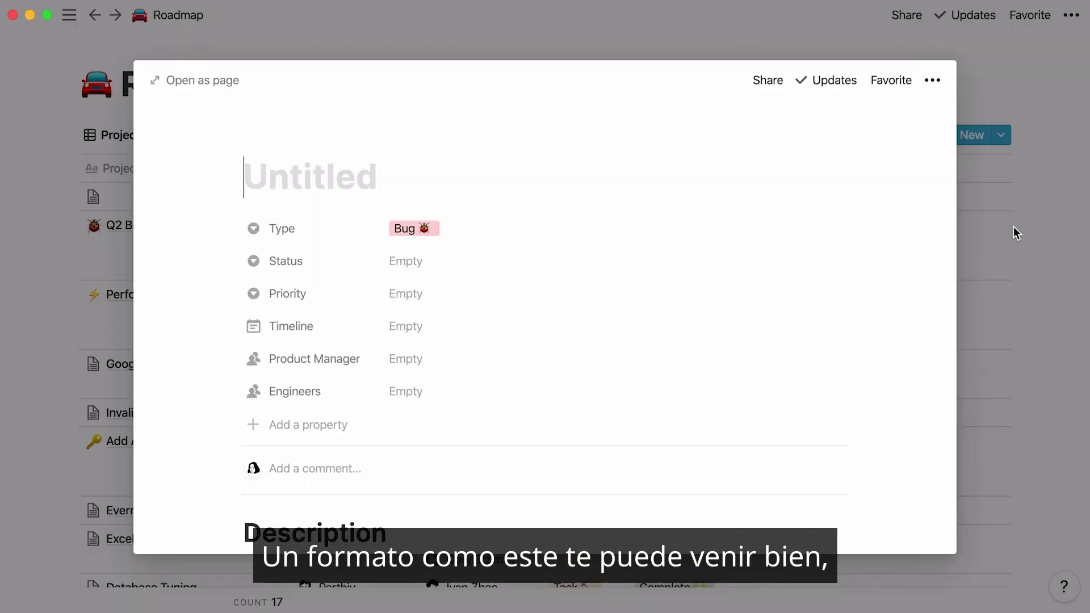
scroll(911, 271, "down", 5)
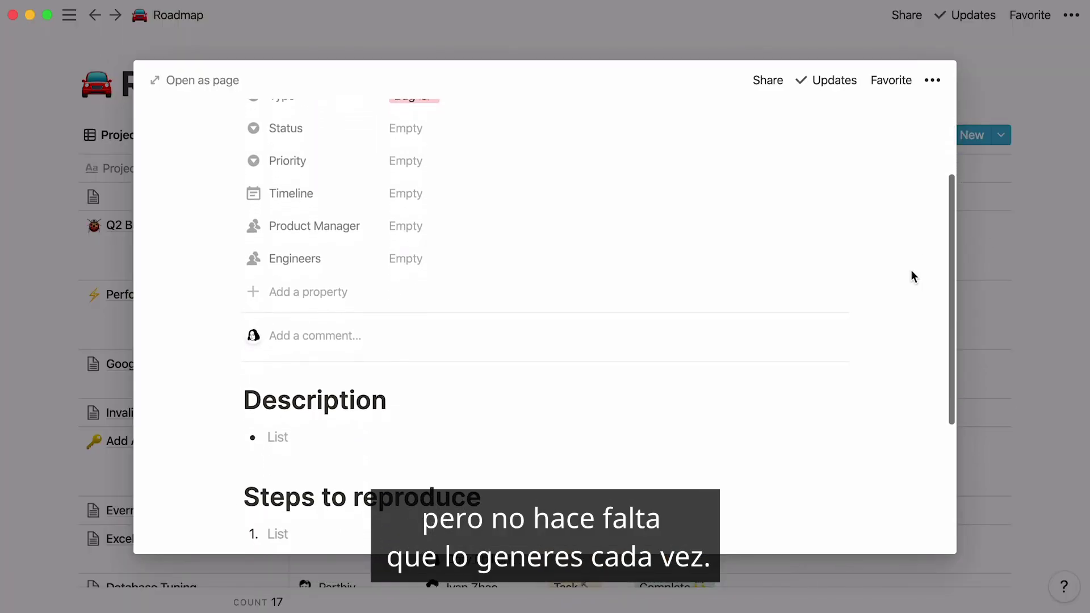
scroll(911, 270, "down", 6)
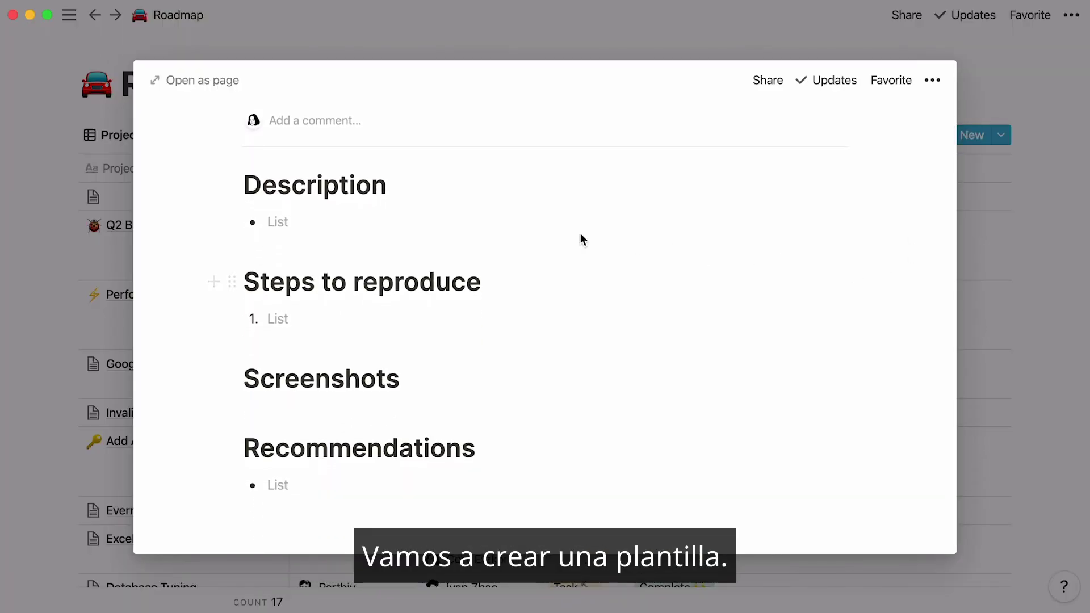
Close the new untitled Bug page and delete its row from the Projects table.
left_click(63, 199)
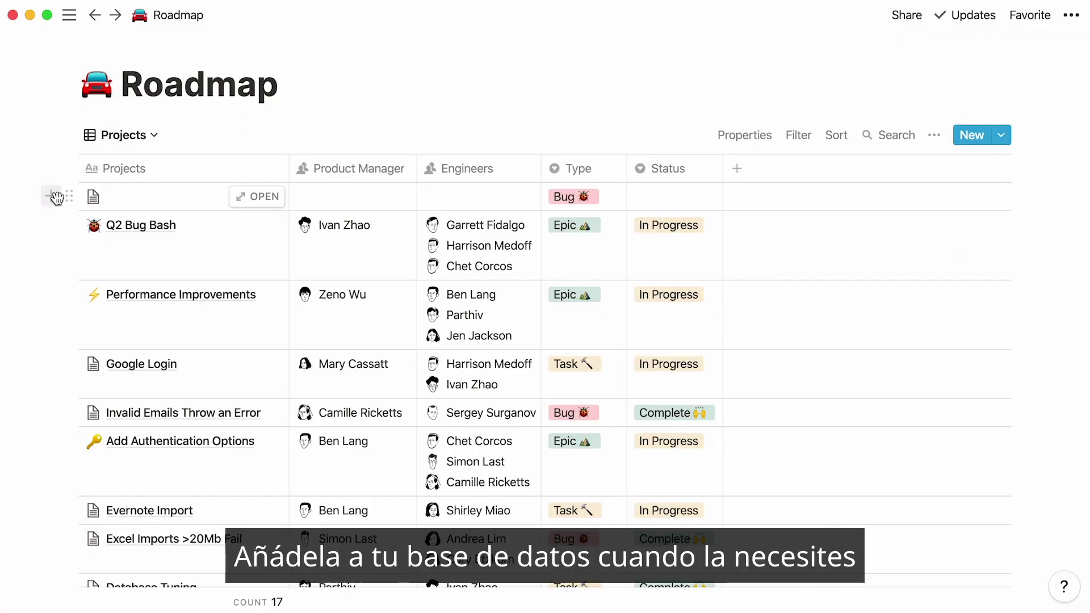
left_click(67, 198)
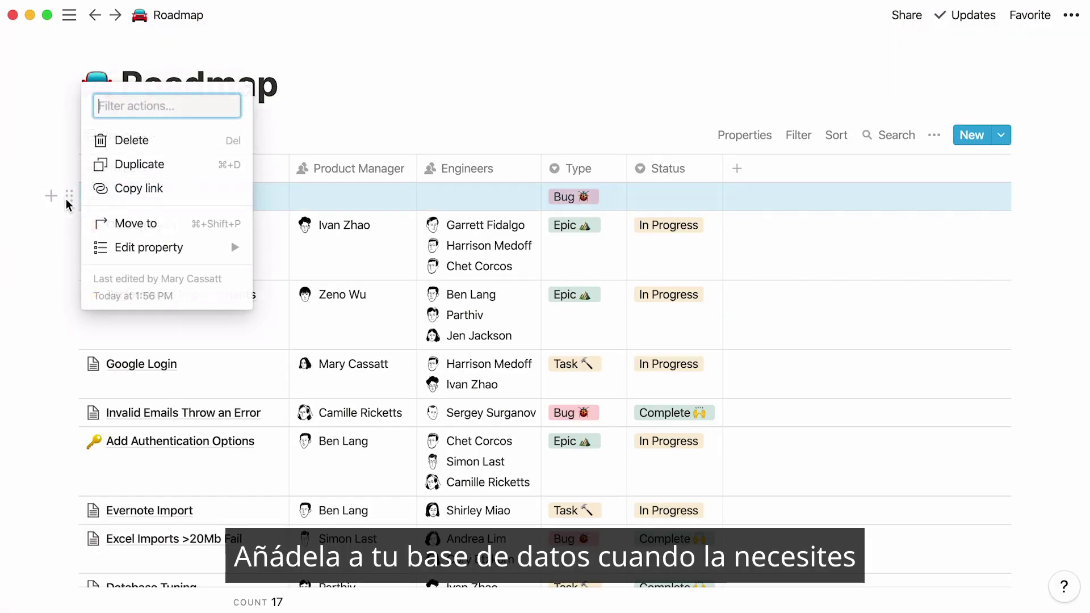
left_click(129, 140)
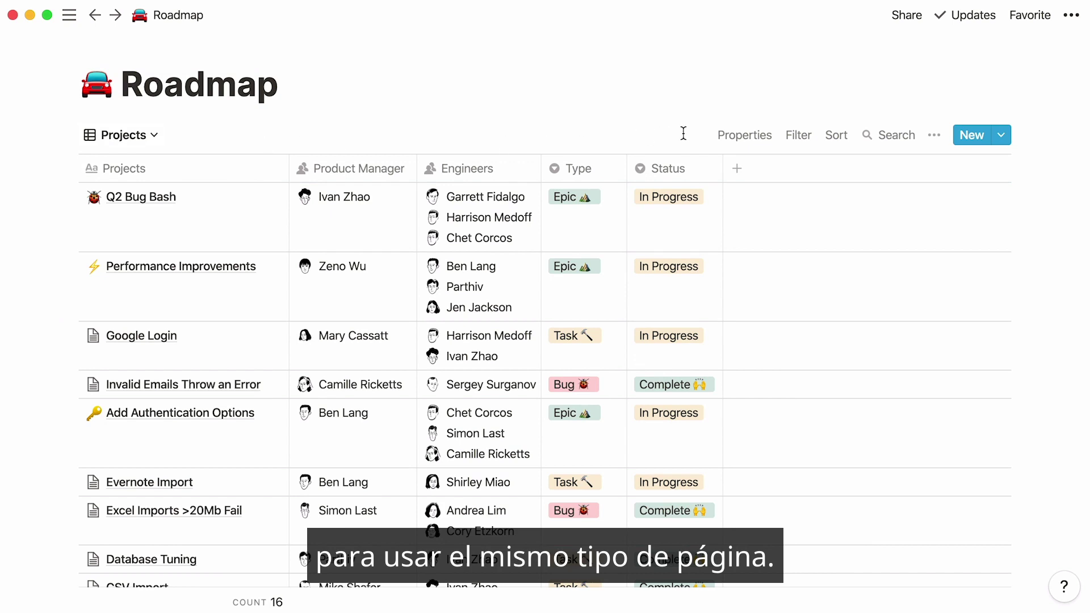
Create a new page template for the Roadmap database and title it "Bug Report".
left_click(1001, 136)
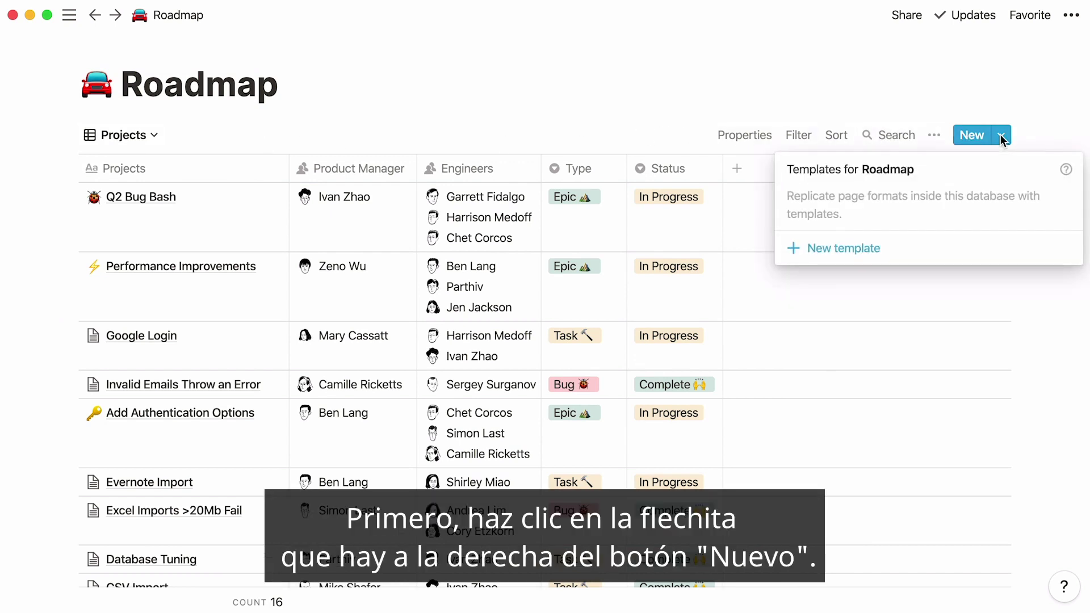
left_click(928, 244)
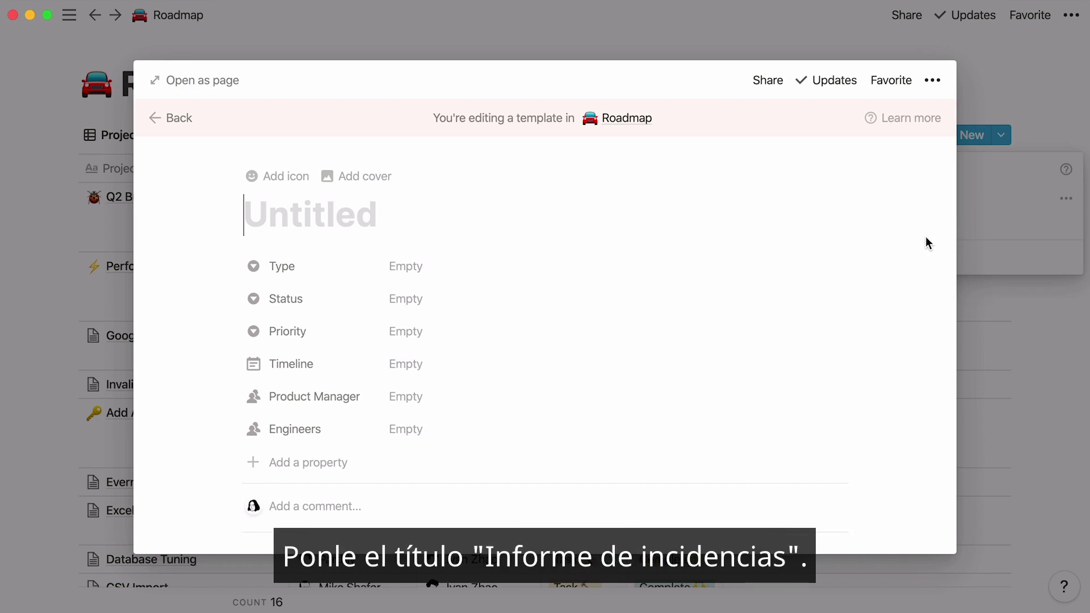
type("Bug Re")
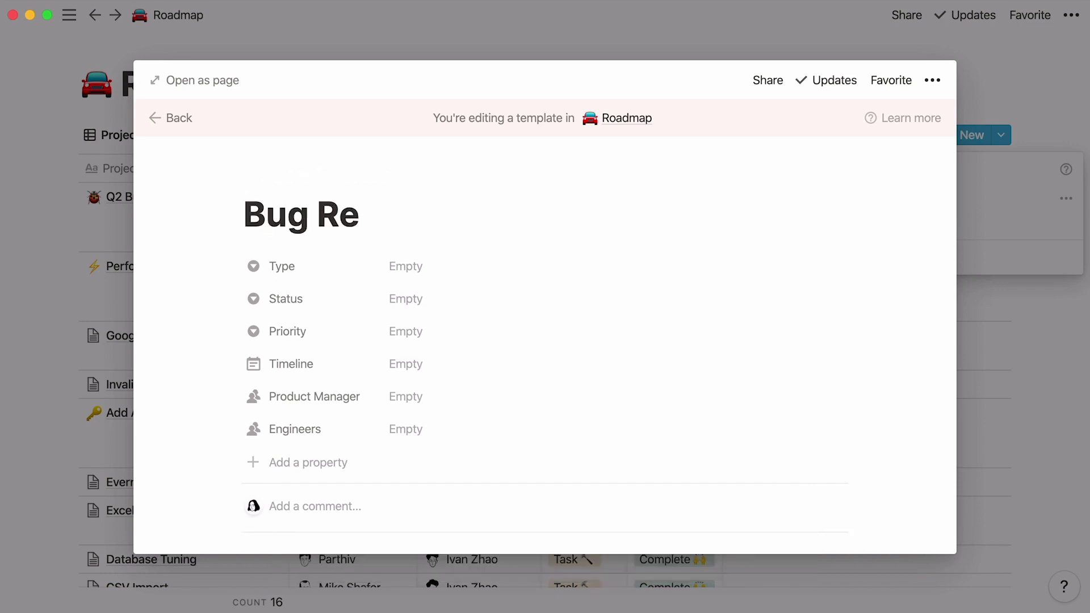
type("port")
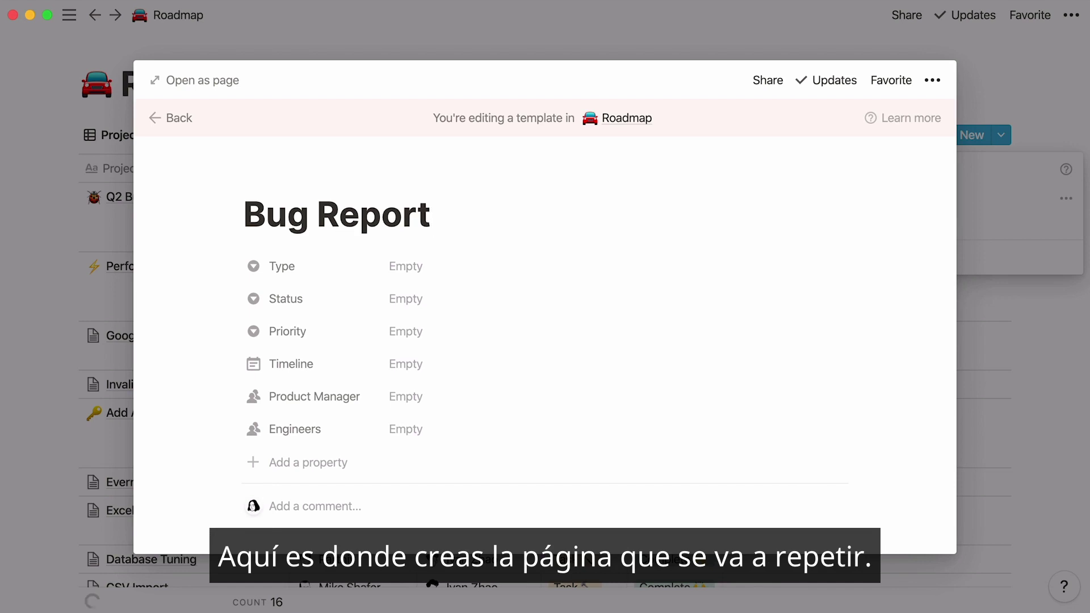
key("Return")
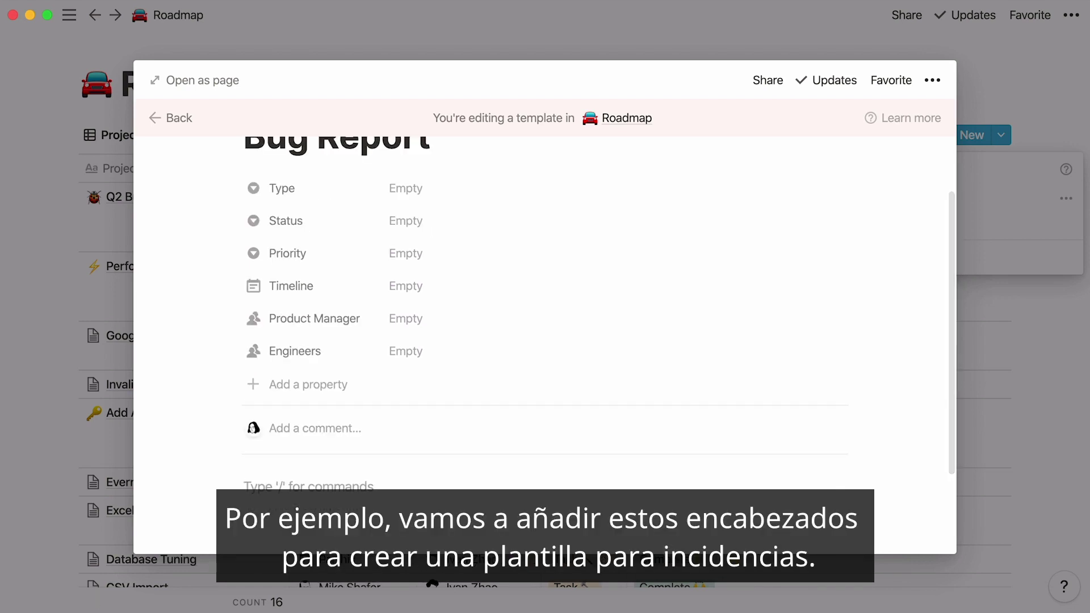
Add the headings Description, Steps to reproduce, Screenshots and Recommendations to the body of the Bug Report template.
type("# Description")
key("Return")
type("# Steps to reproduce")
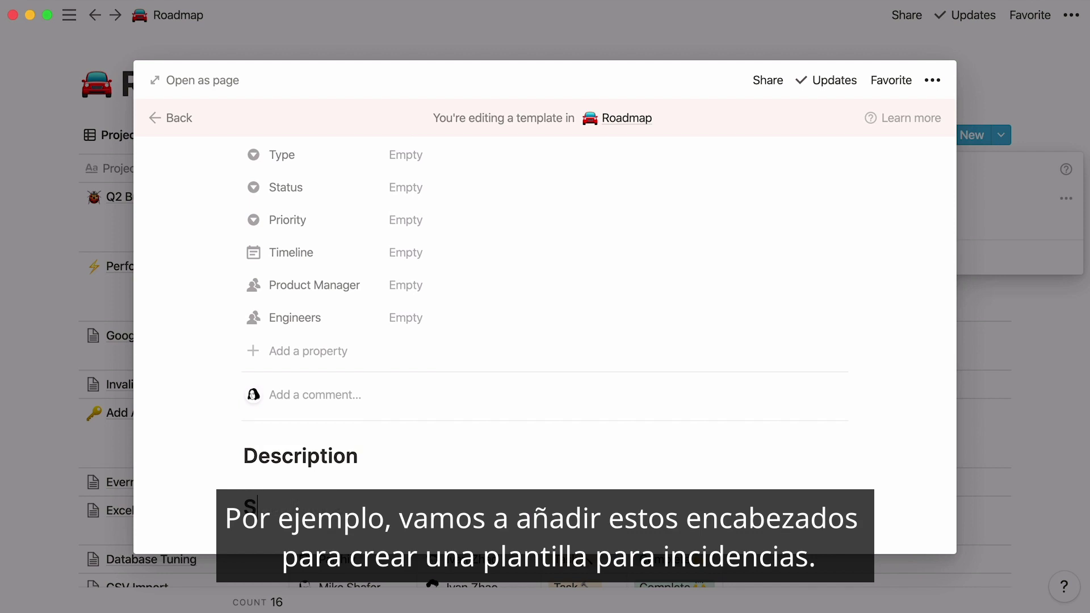
key("Return")
type("## Screenshots")
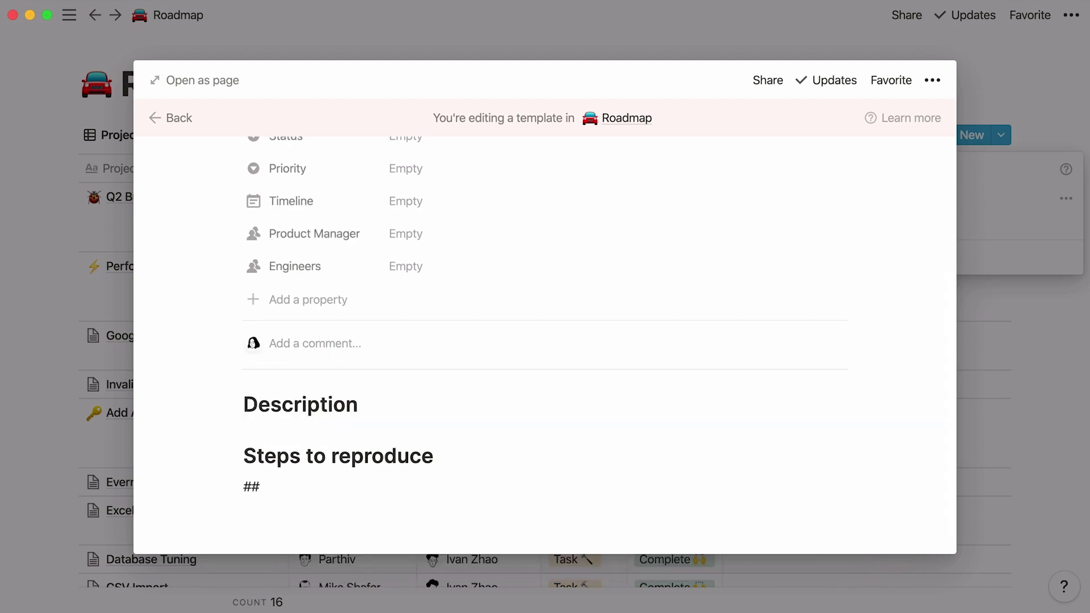
key("Return")
type("## Recomme")
type("ndations")
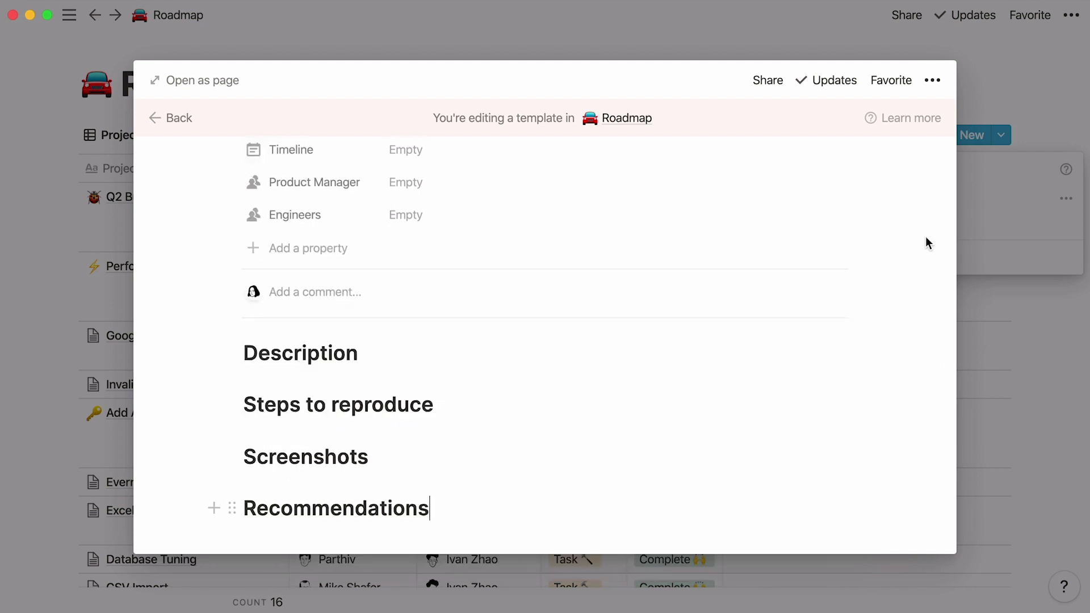
Set the Type property of the Bug Report template to Bug.
scroll(926, 238, "up", 5)
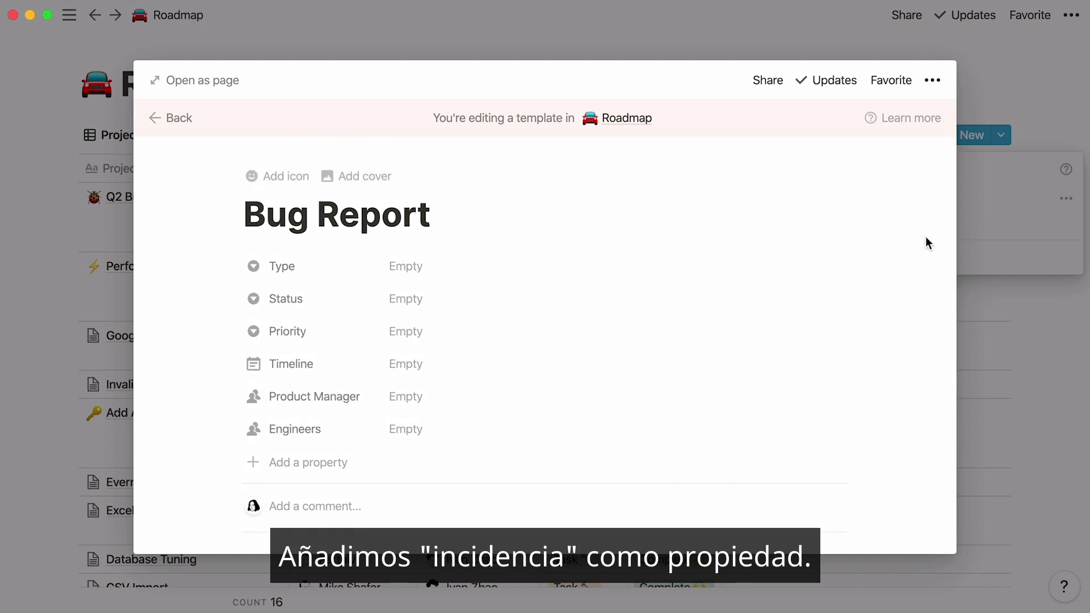
left_click(469, 261)
left_click(508, 372)
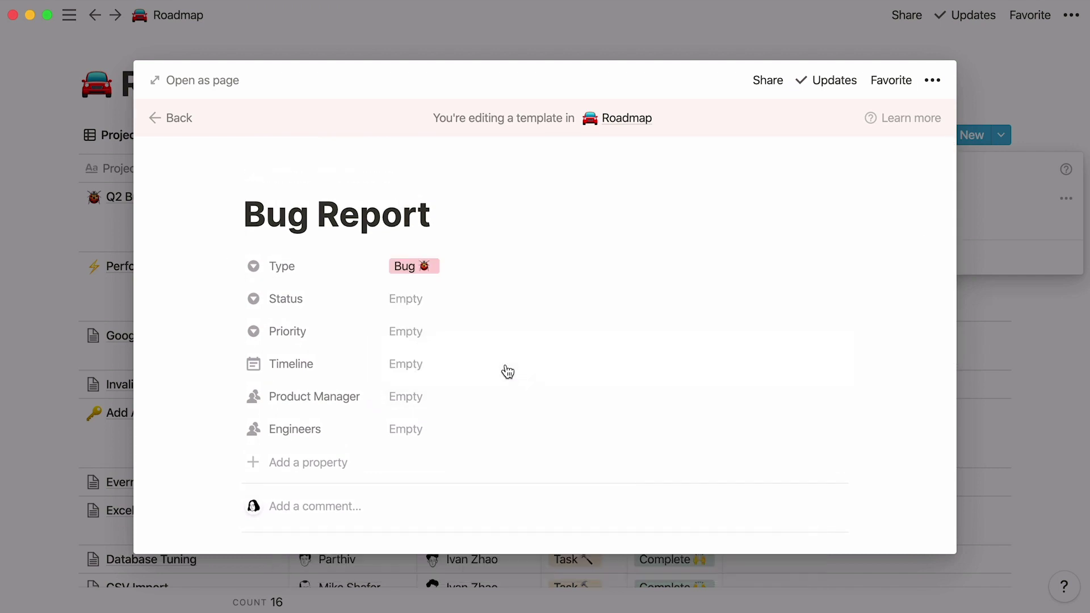
Create a new Roadmap page from the Bug Report template and title it "New Emojis Don't Render".
left_click(788, 40)
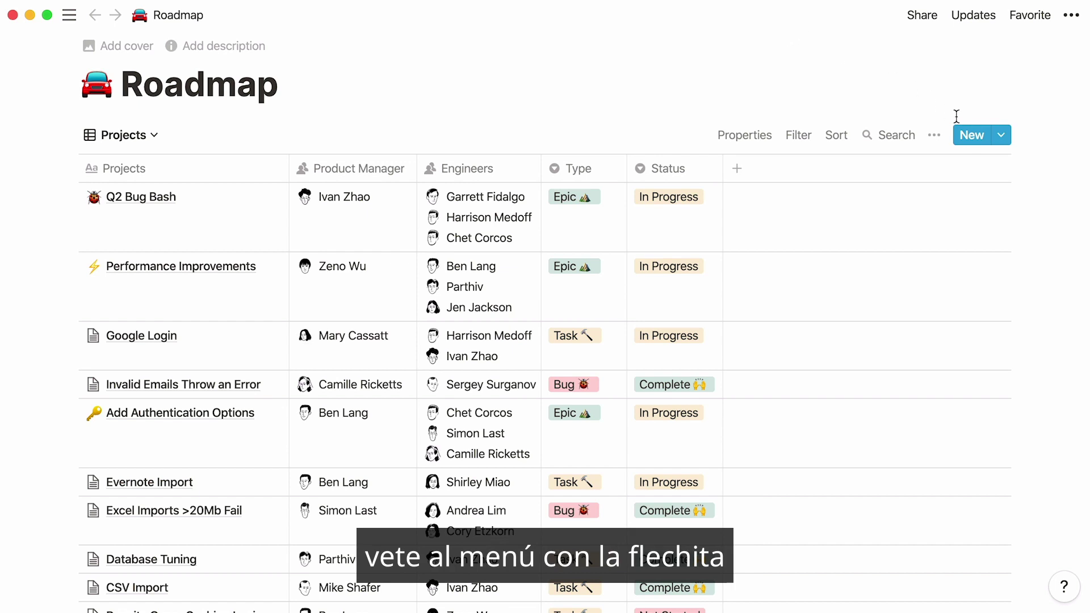
left_click(1002, 136)
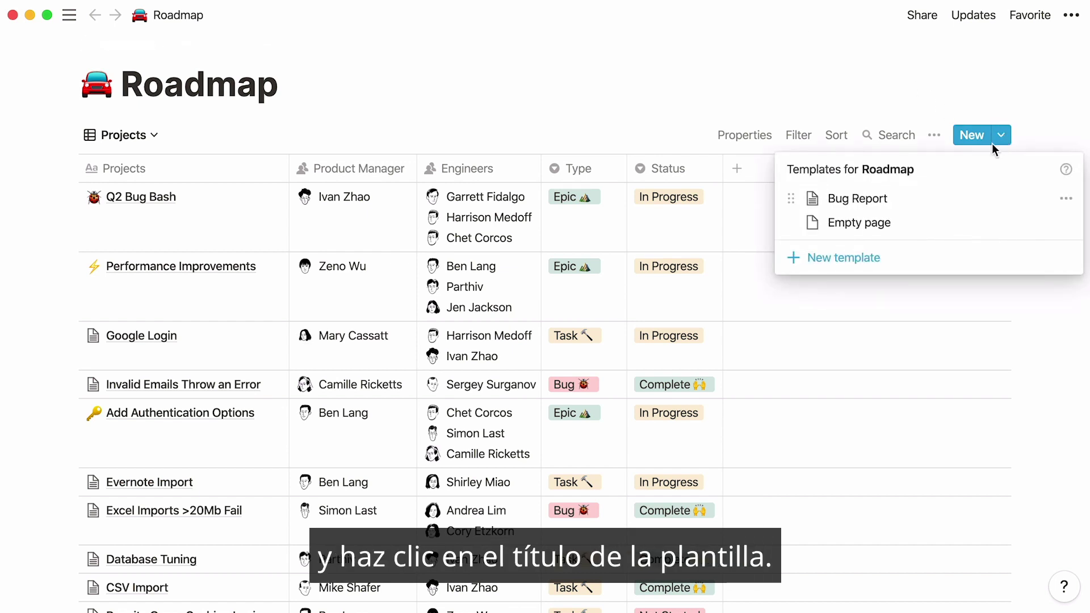
left_click(932, 198)
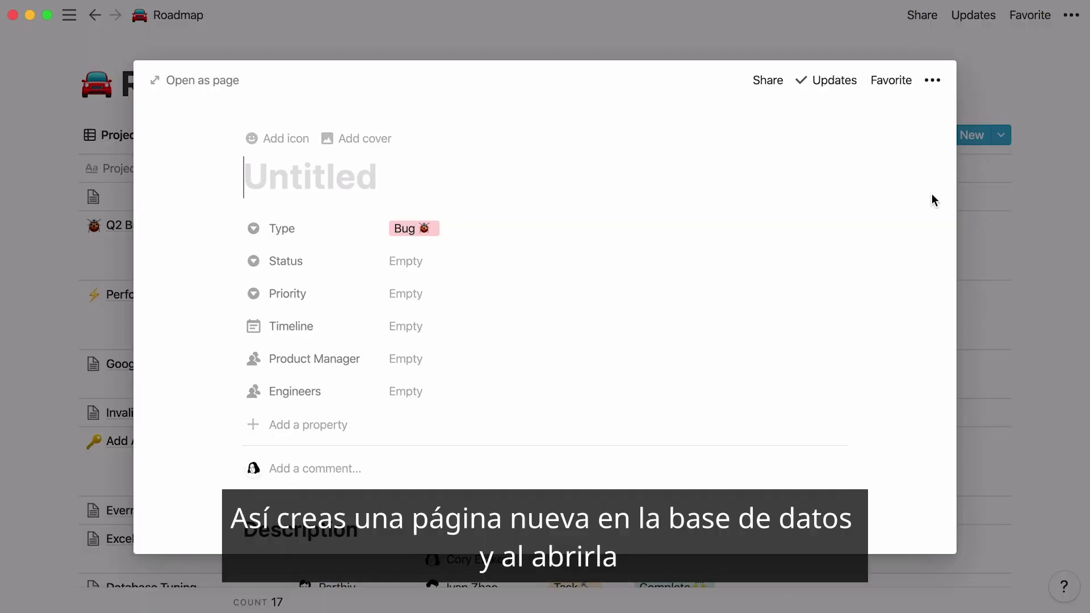
type("New Emojis Don't Render")
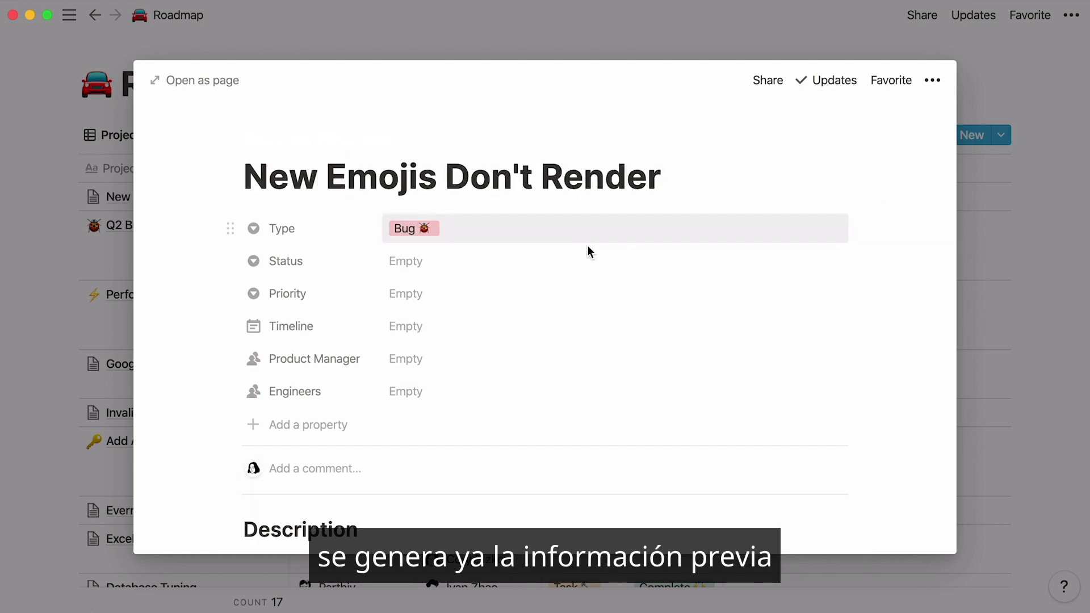
Set the new bug page's Status to In Progress, Priority to P1 and Timeline to Jun 25, 2020, and assign a product manager and two engineers.
left_click(585, 262)
left_click(582, 342)
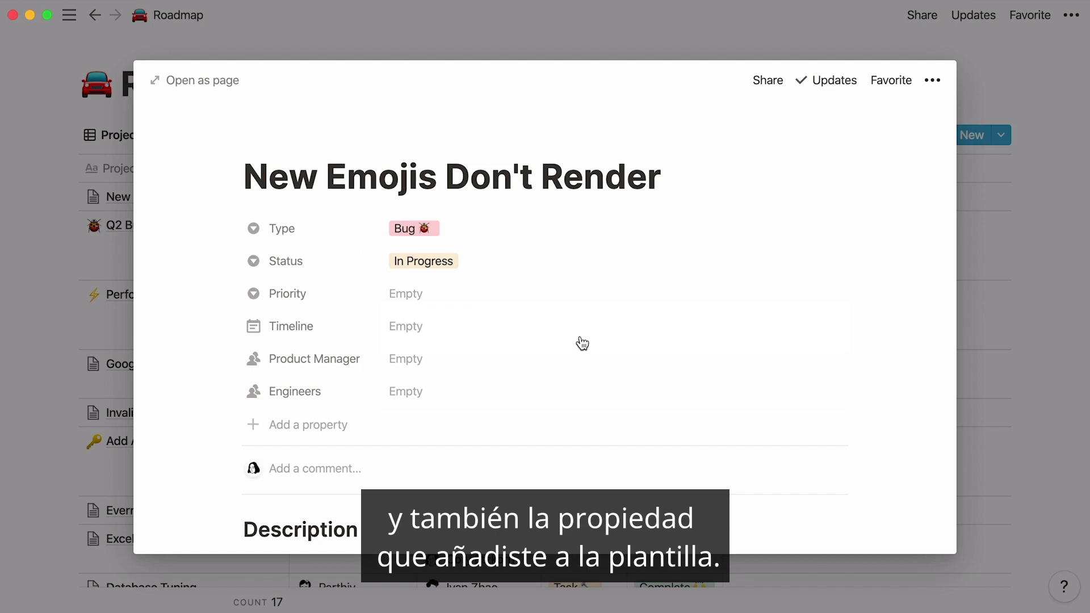
left_click(576, 296)
left_click(578, 355)
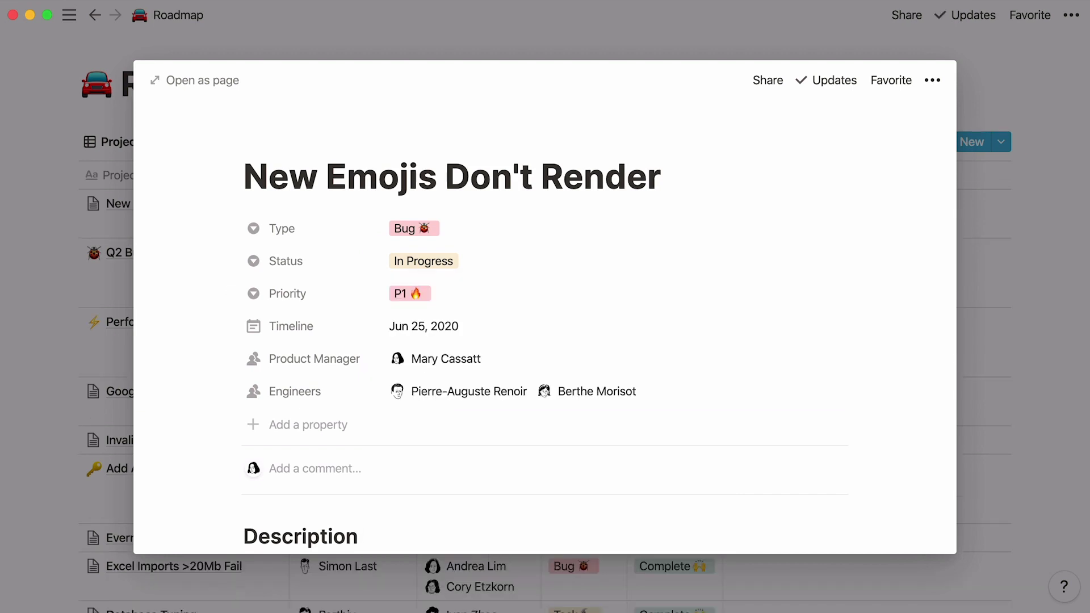
scroll(604, 302, "down", 5)
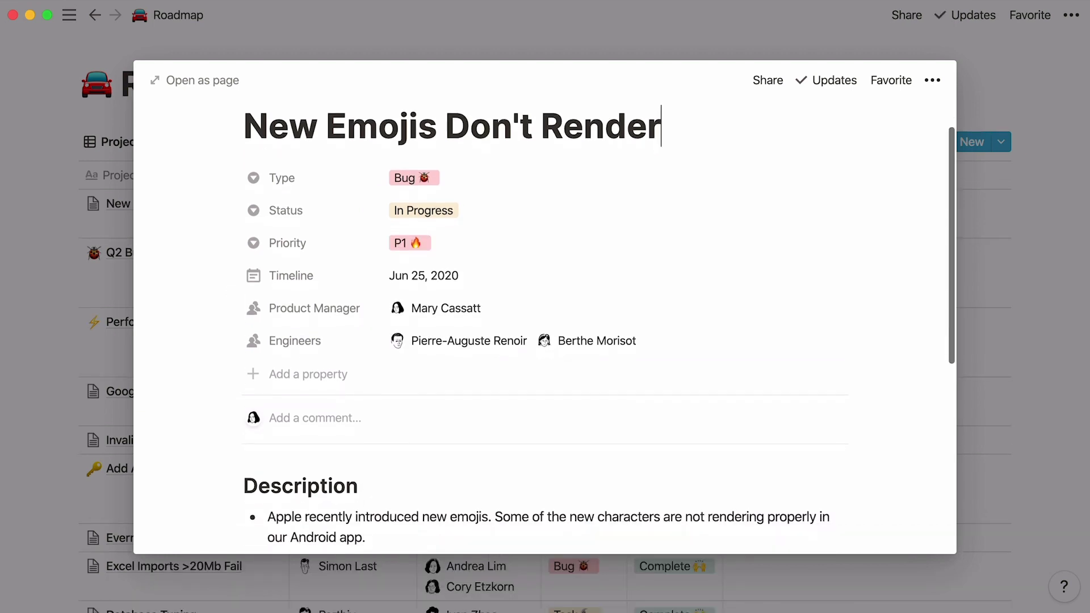
left_click(51, 188)
Look at the edit, duplicate and delete options for the Roadmap database's Bug Report template.
left_click(1003, 135)
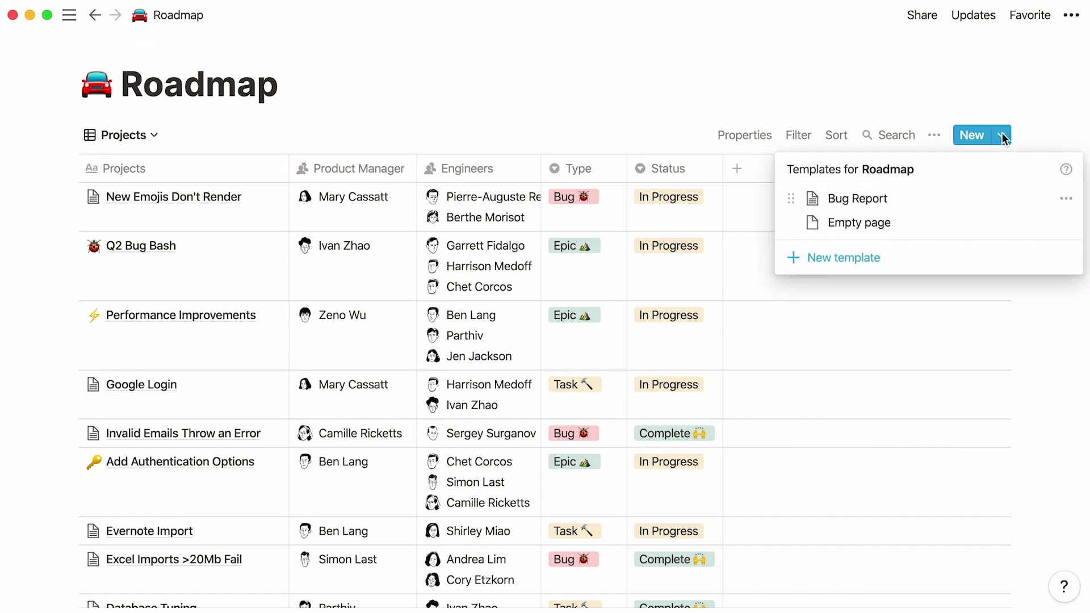
left_click(1065, 200)
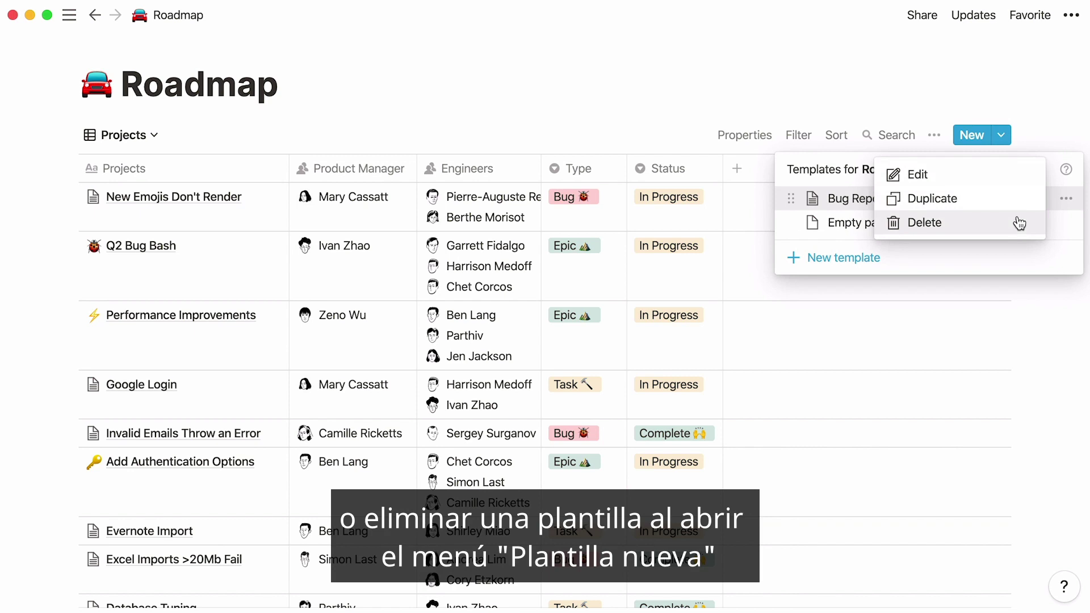
left_click(1063, 173)
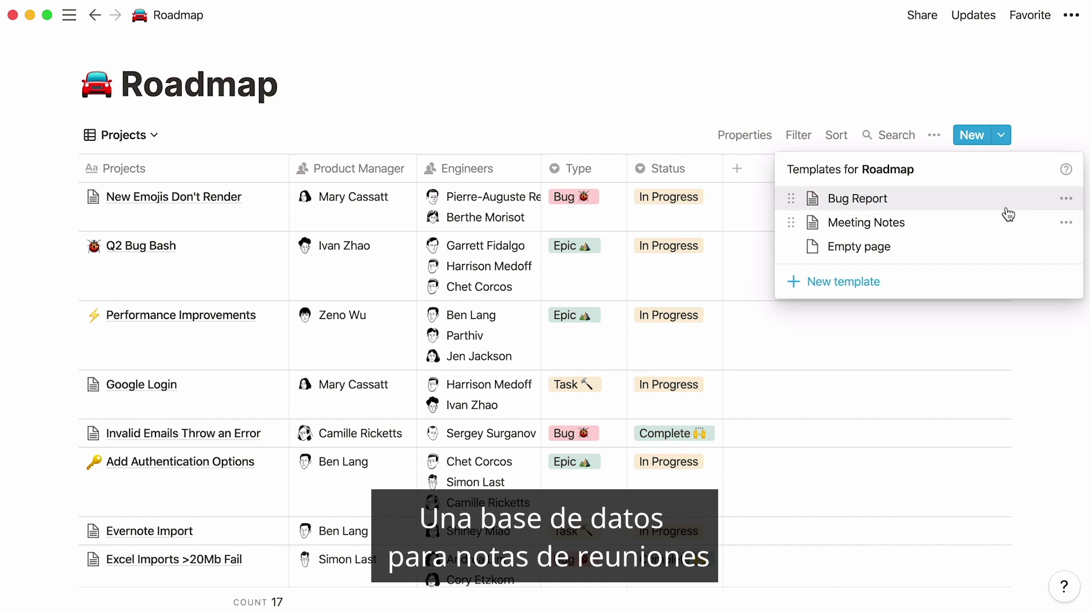
Open the Roadmap database's Design Spec template and review its Insights and Hypotheses sections.
left_click(995, 221)
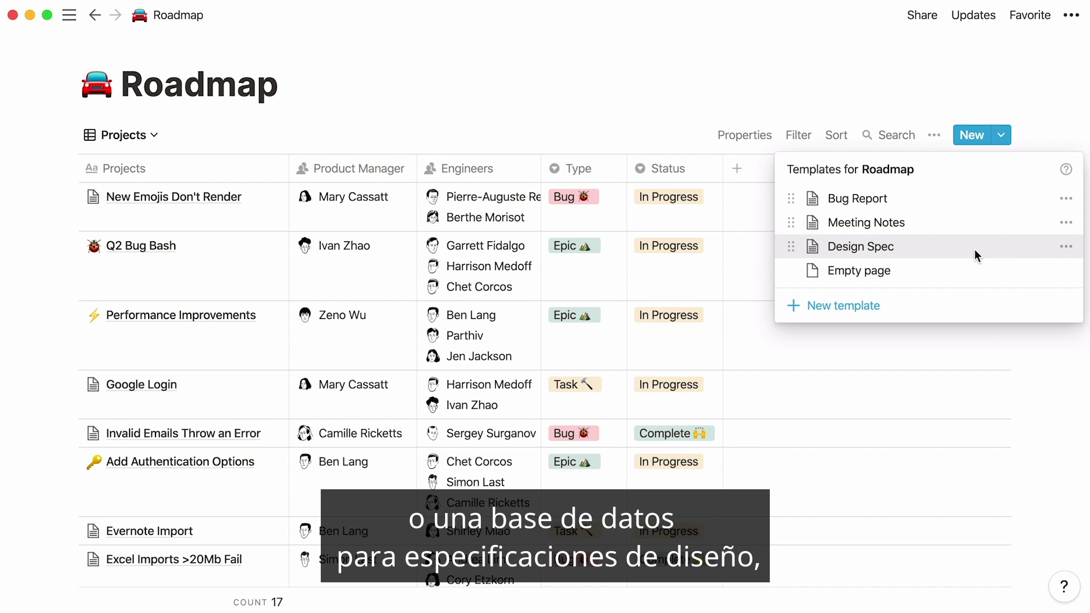
left_click(974, 250)
scroll(545, 306, "down", 5)
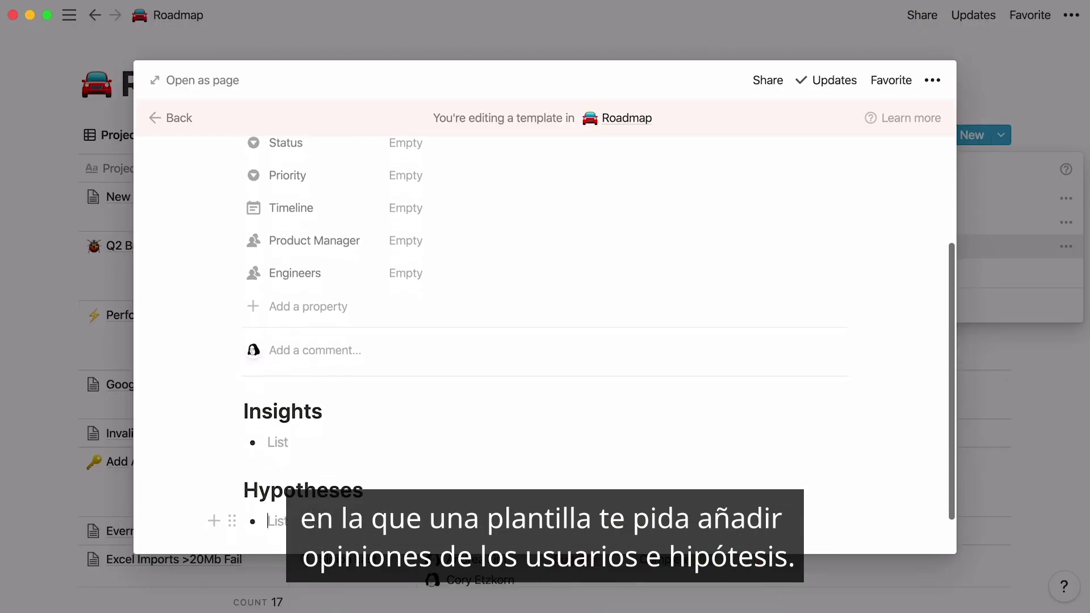
scroll(546, 334, "down", 1)
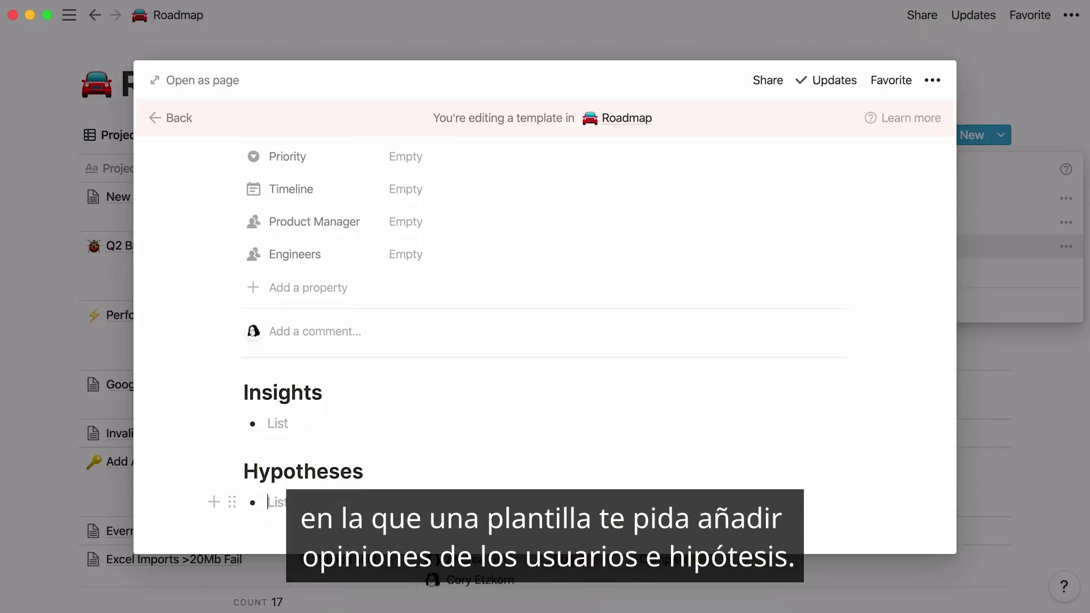
left_click(1003, 281)
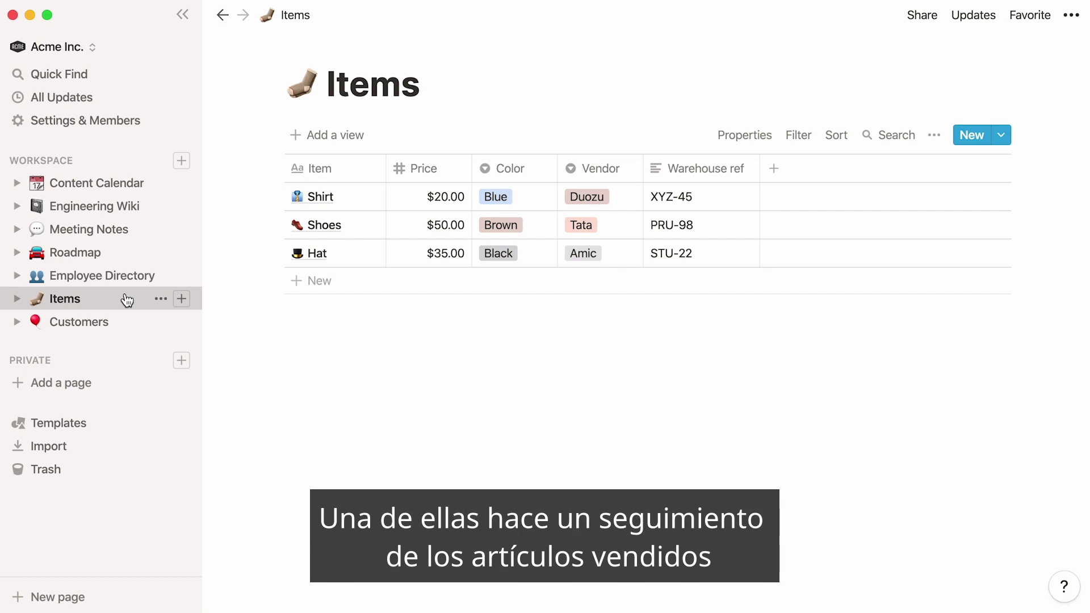
Look over the Customers database and return to the Items database with the sidebar collapsed.
left_click(127, 324)
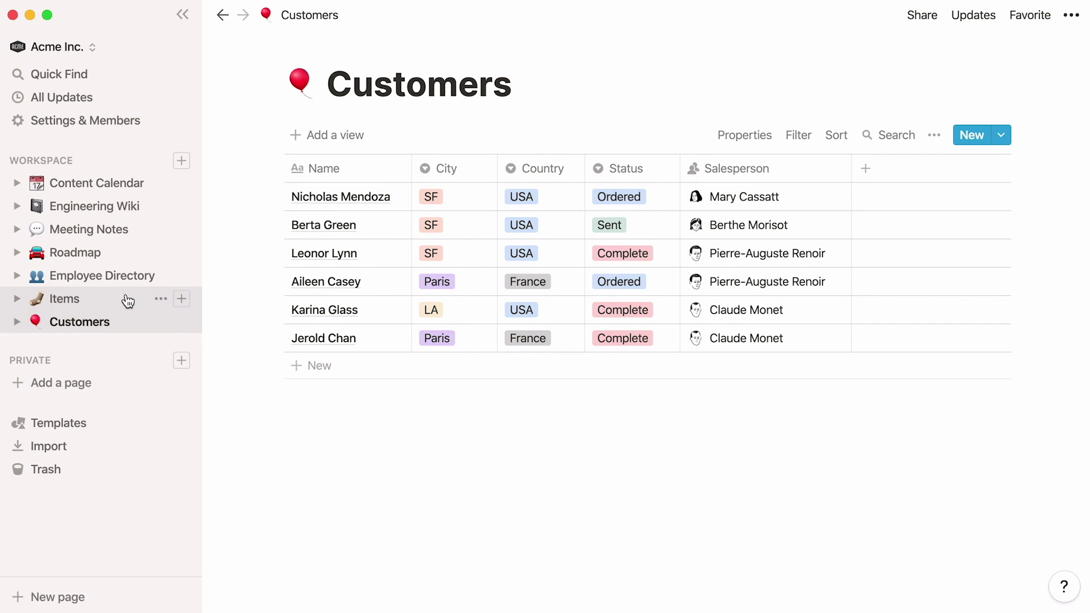
left_click(127, 299)
left_click(183, 14)
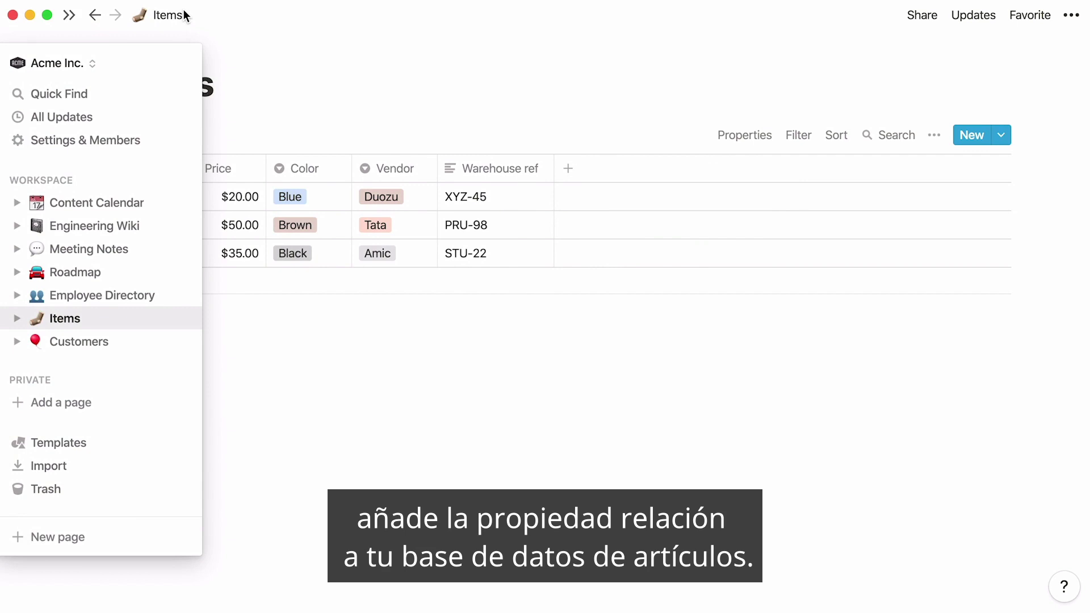
Add a Relation property to the Items database that links it to the Customers database.
left_click(568, 168)
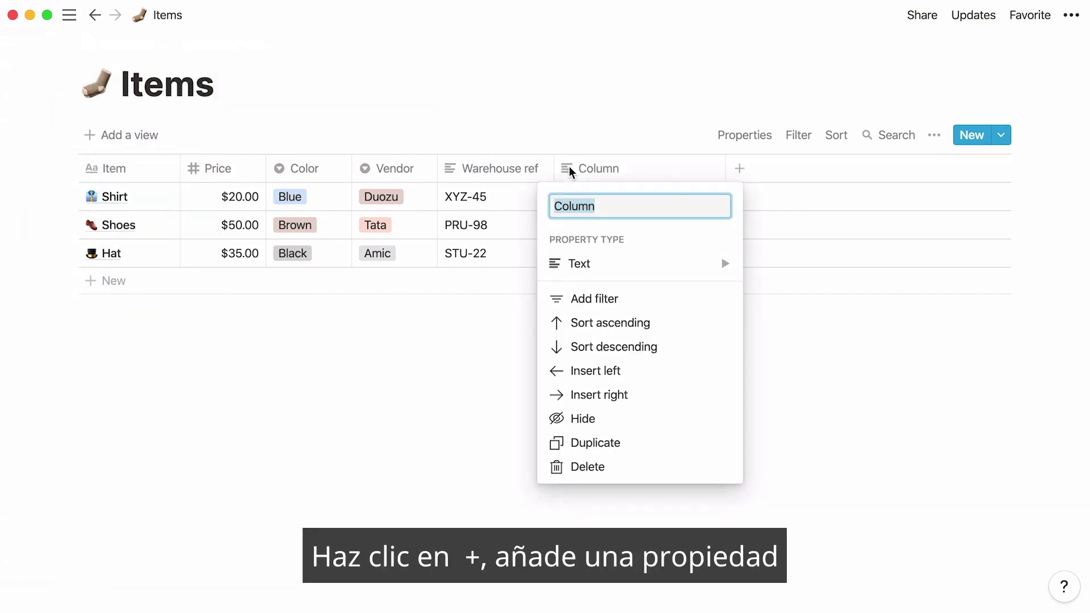
left_click(653, 263)
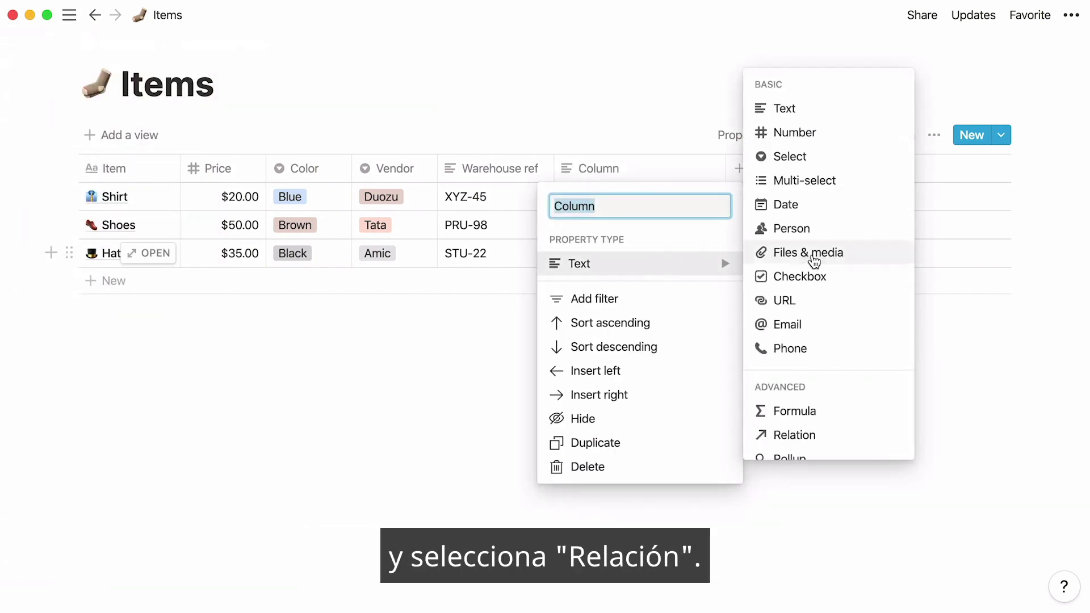
left_click(841, 435)
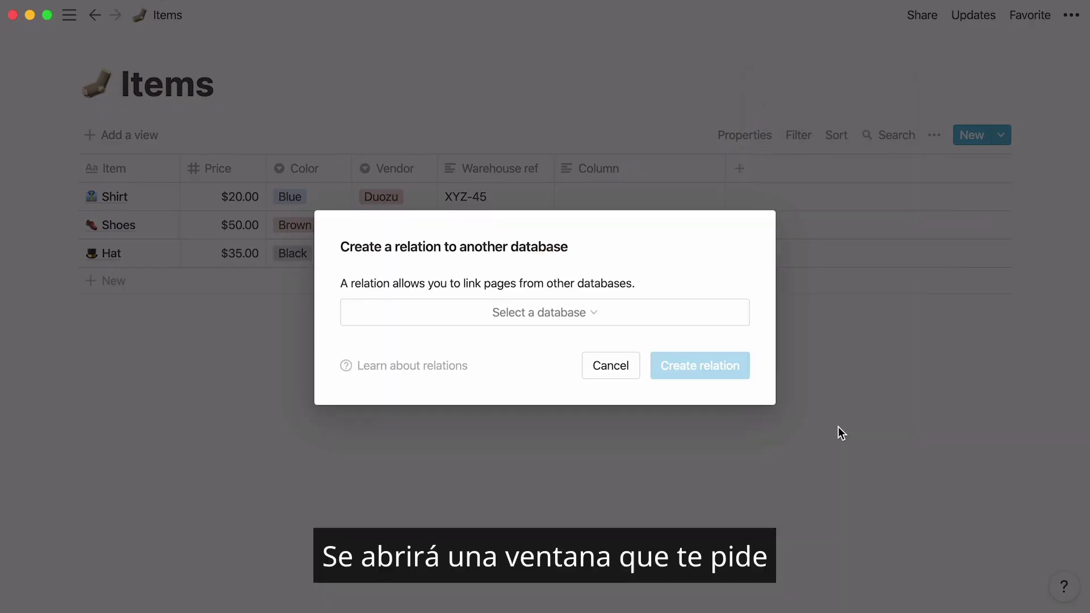
left_click(727, 316)
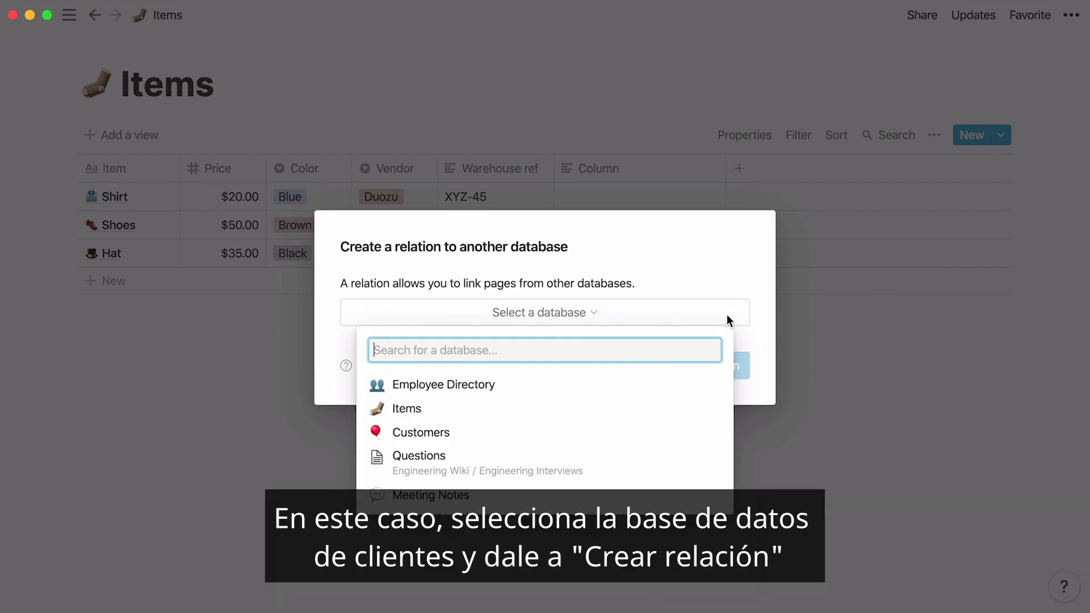
left_click(686, 443)
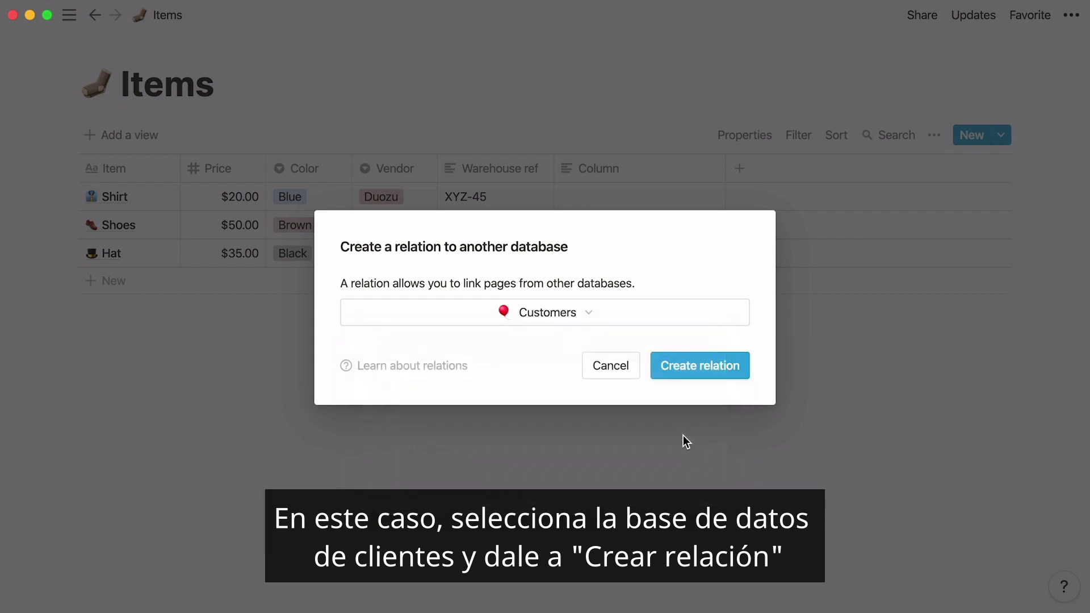
left_click(723, 374)
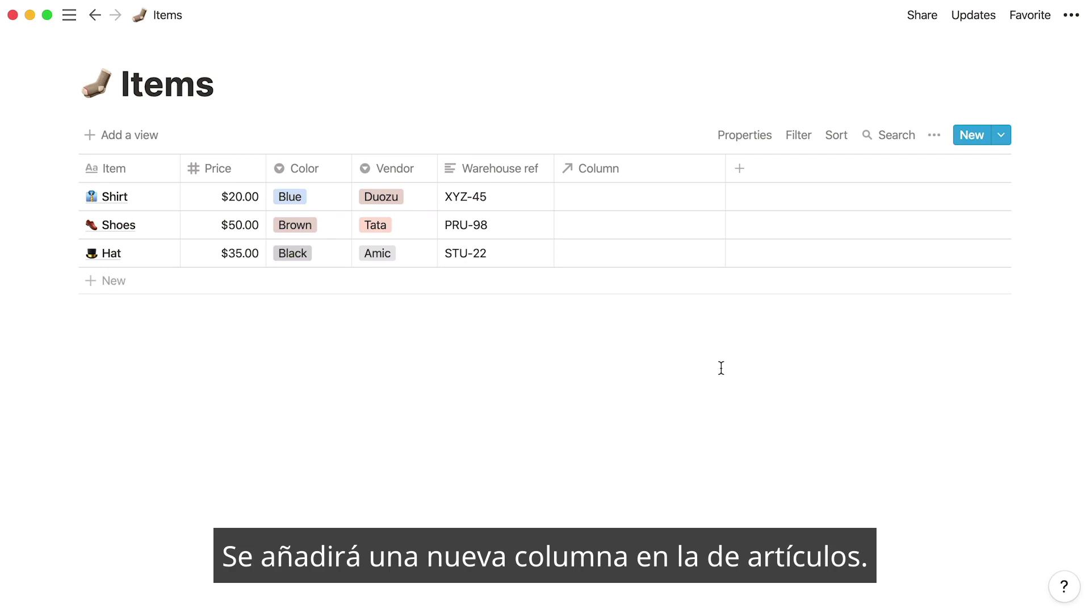
Rename the new relation column in the Items database as "Customers".
left_click(618, 173)
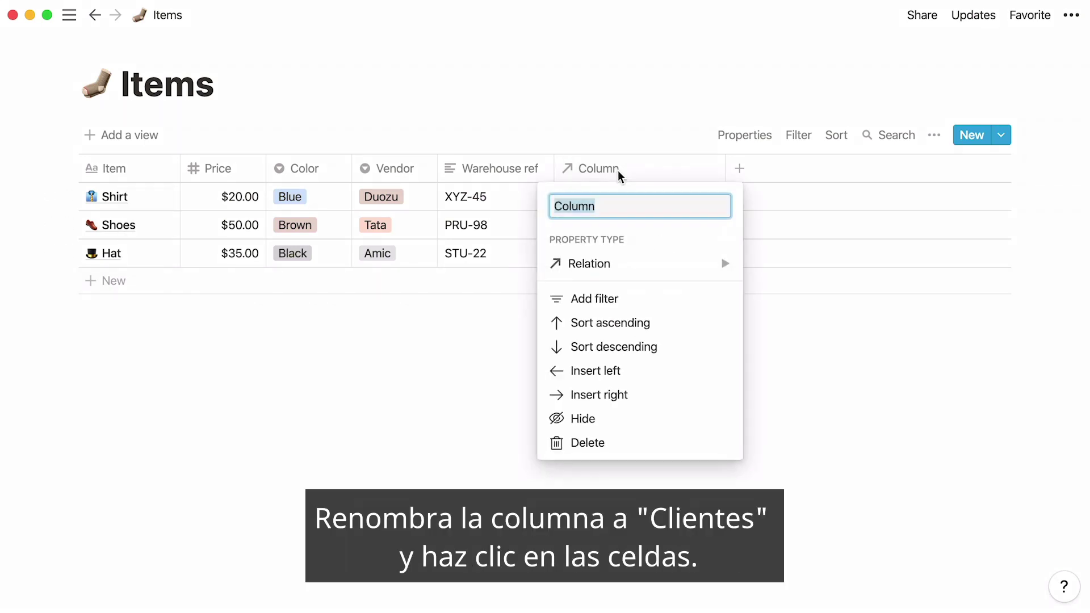
type("Customers")
key("Return")
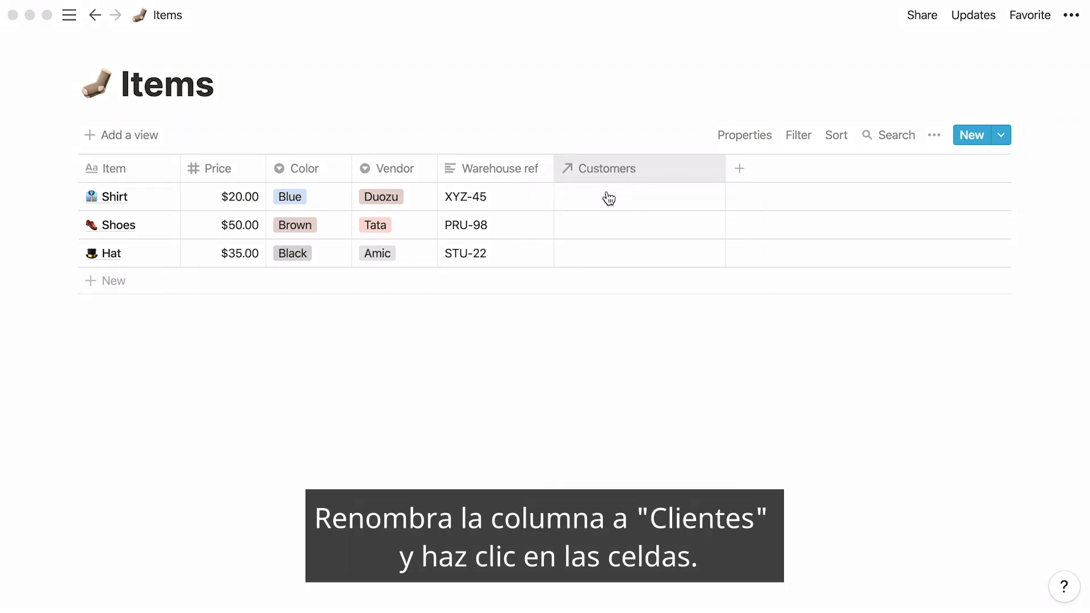
Link the Shirt item to the second, fourth and sixth customers in the relation list.
left_click(608, 198)
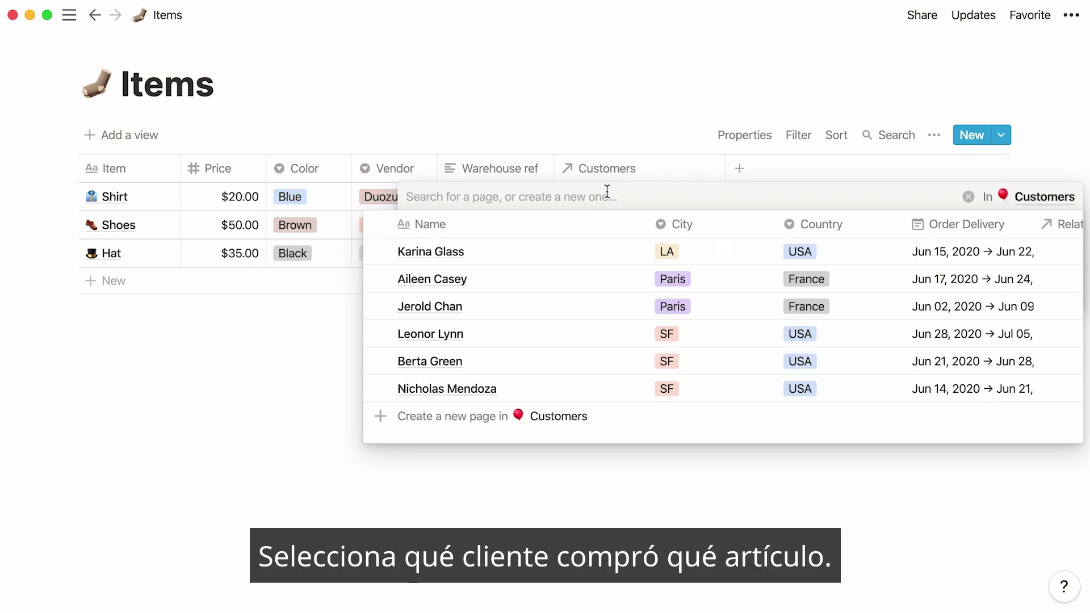
left_click(380, 280)
left_click(380, 334)
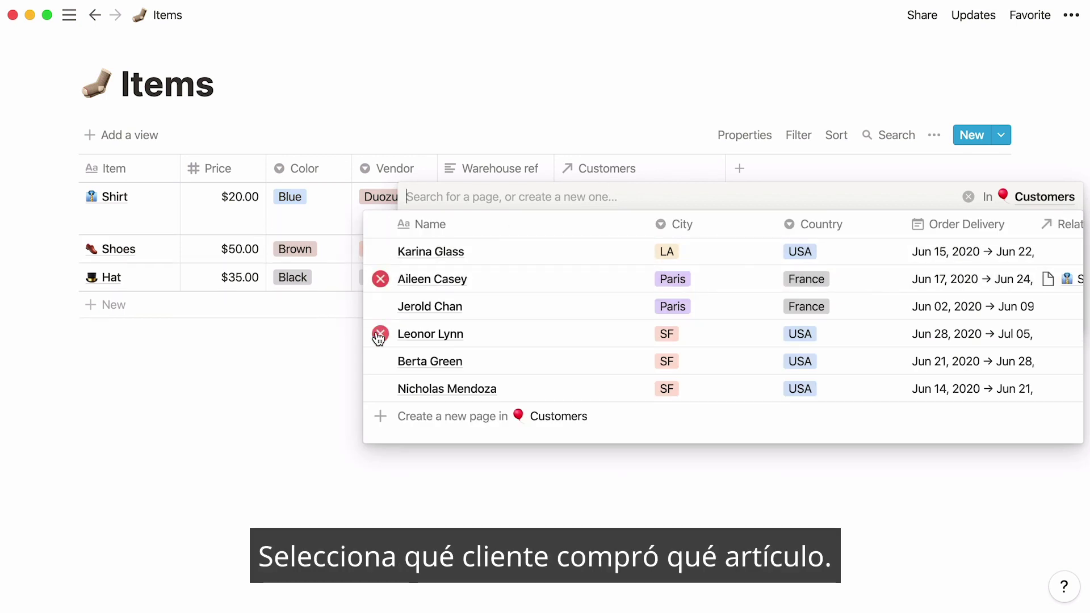
left_click(380, 390)
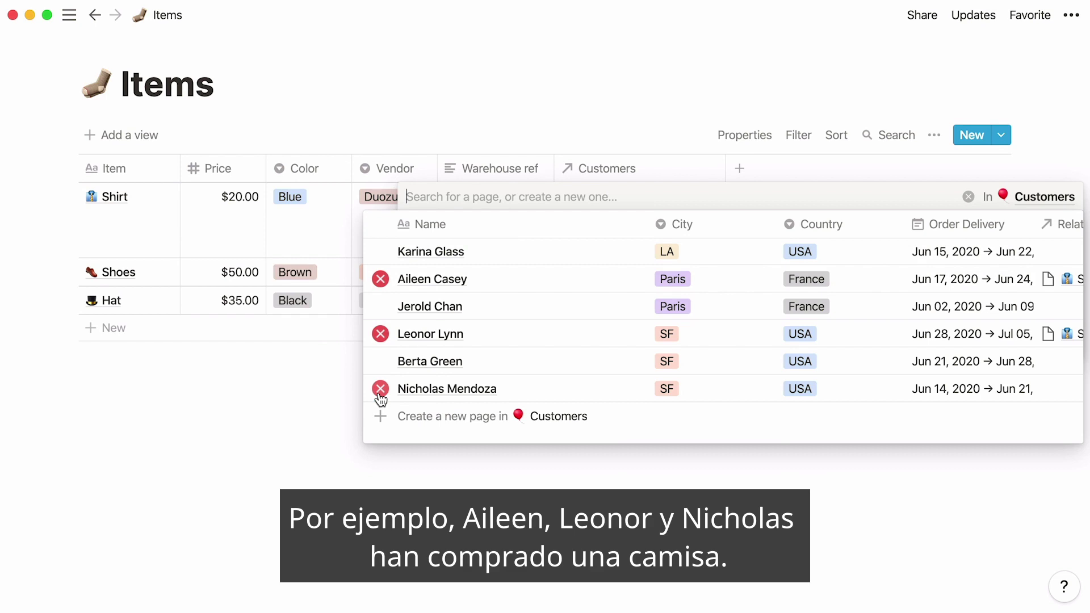
left_click(310, 393)
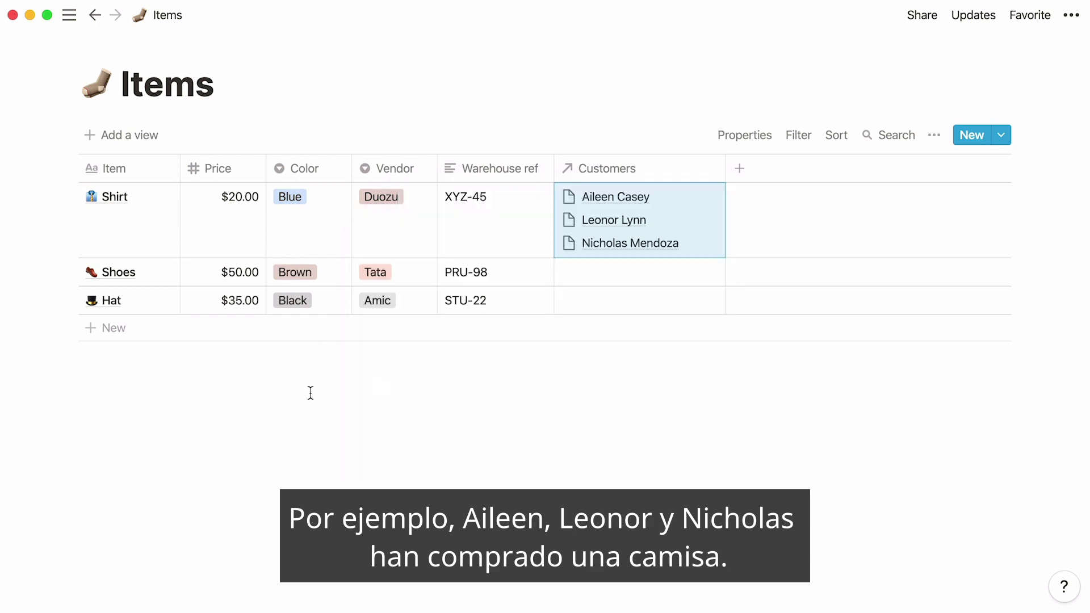
Link the Shoes item to the first, fourth and sixth customers in the relation list.
left_click(636, 273)
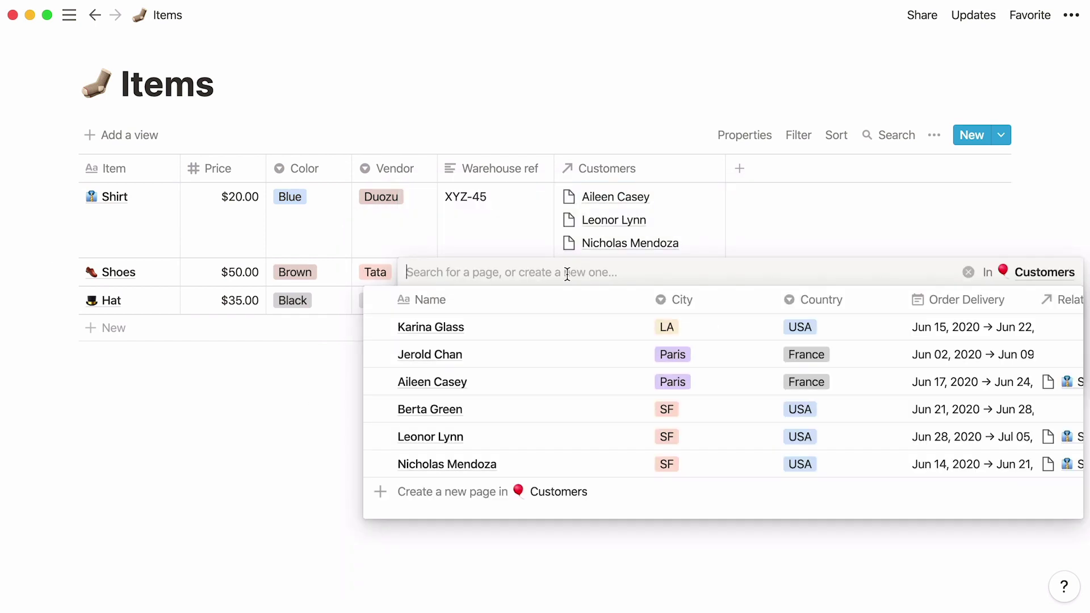
left_click(379, 328)
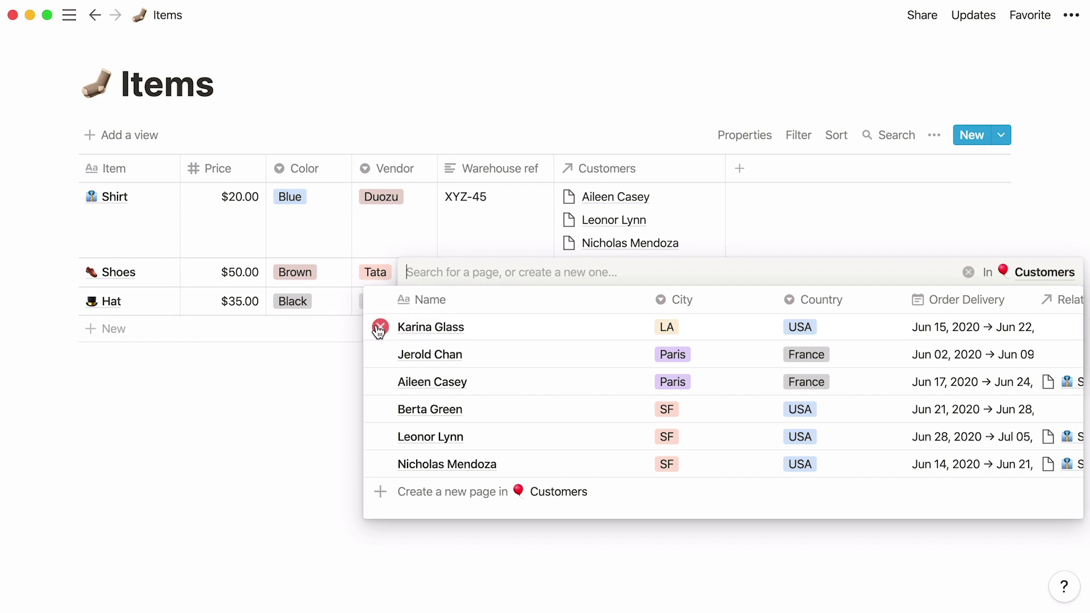
left_click(380, 409)
left_click(381, 464)
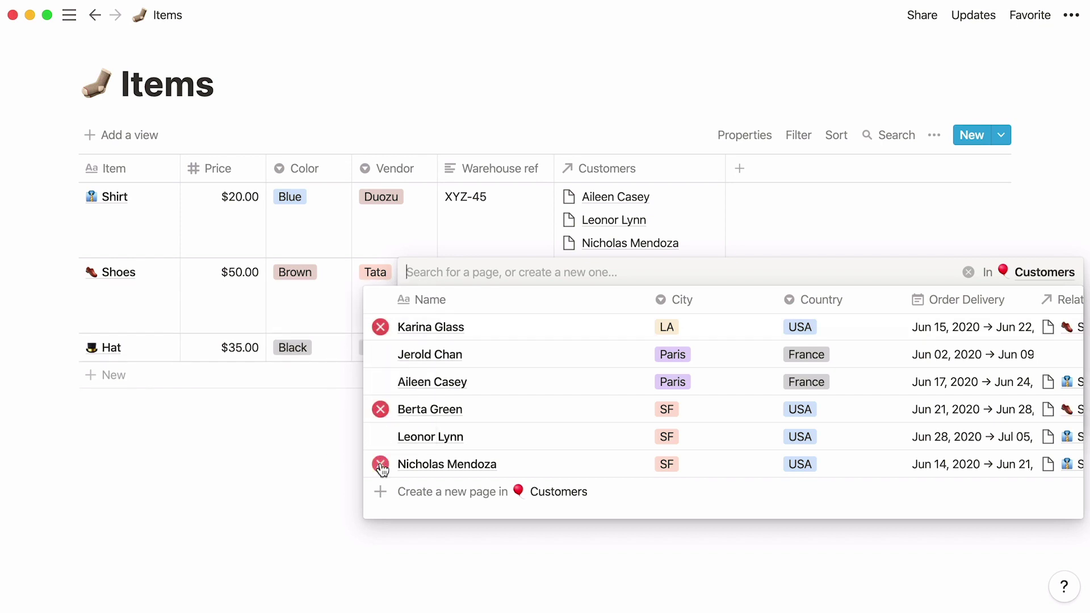
left_click(314, 465)
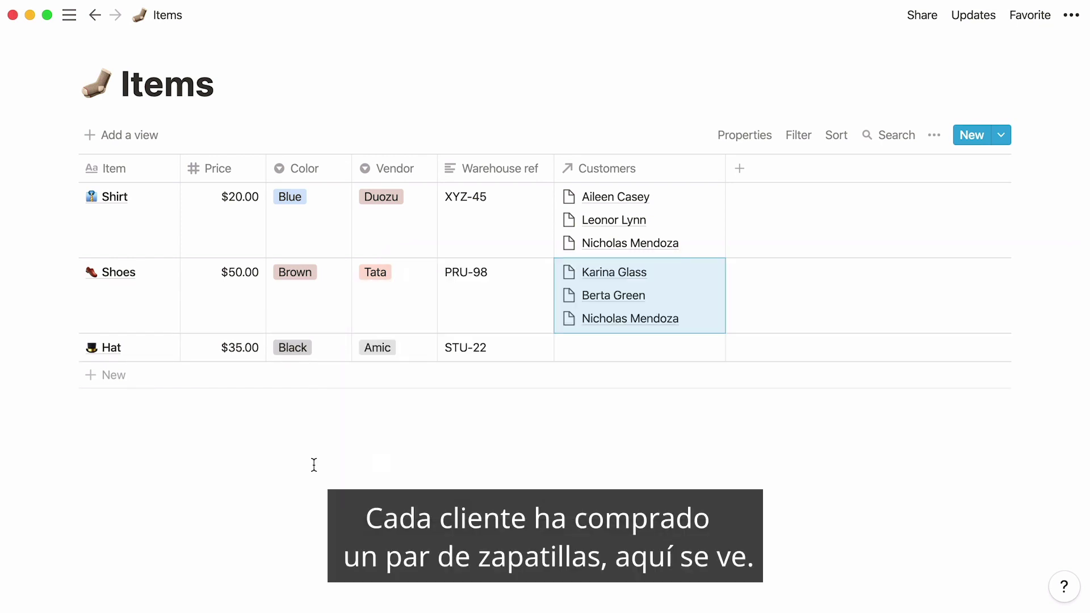
Link the Hat item to the first, second and fifth customers in the relation list.
left_click(587, 352)
left_click(381, 404)
left_click(381, 430)
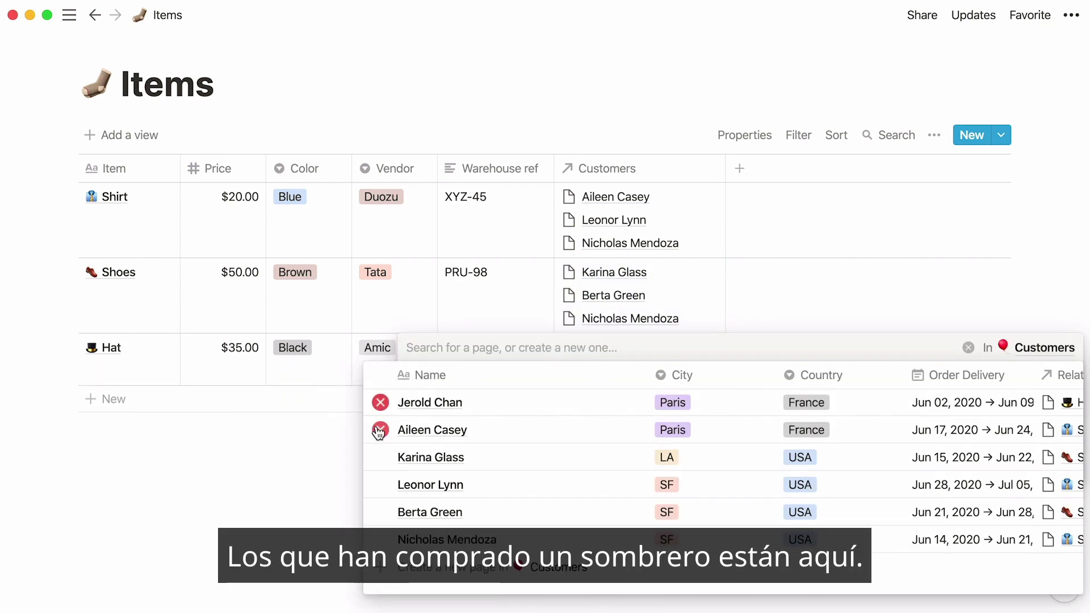
left_click(380, 512)
left_click(305, 517)
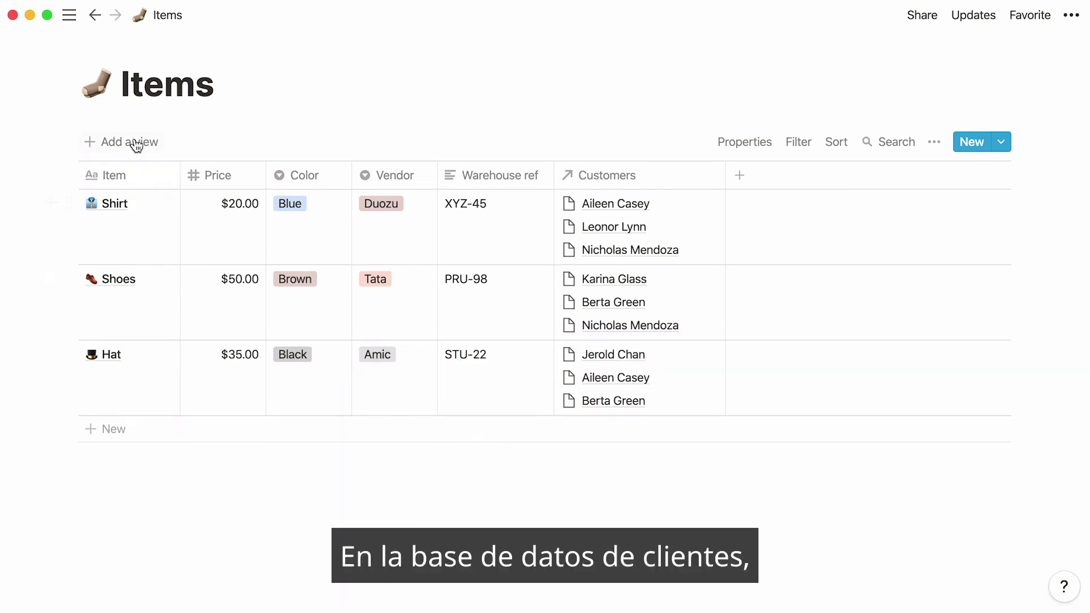
Return to the Customers database to view the items related to each customer.
left_click(95, 15)
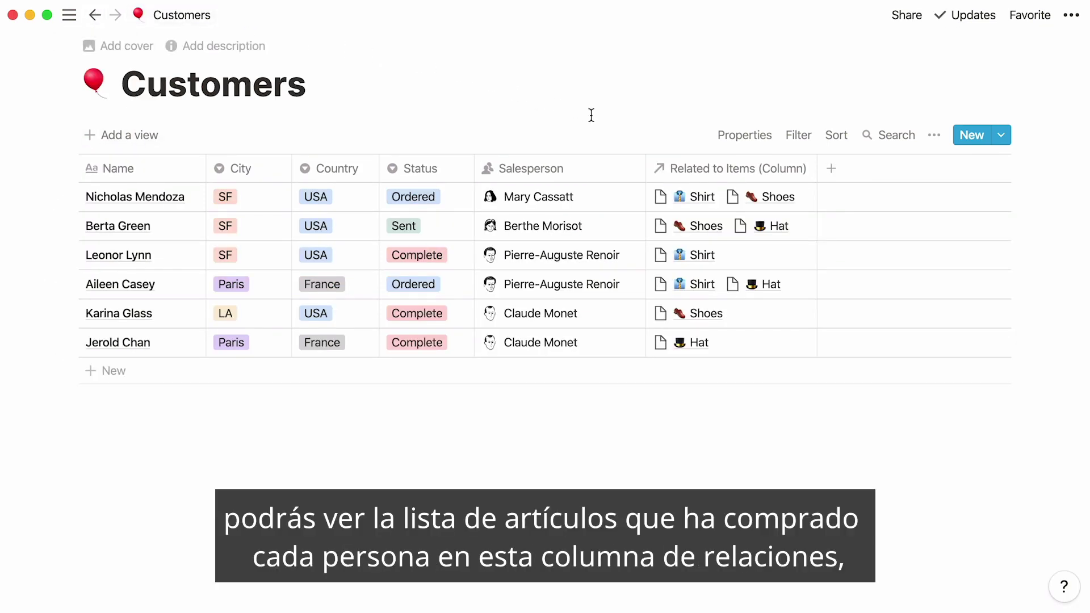
Rename the Related to Items (Column) relation property in the Customers database as Items.
left_click(768, 171)
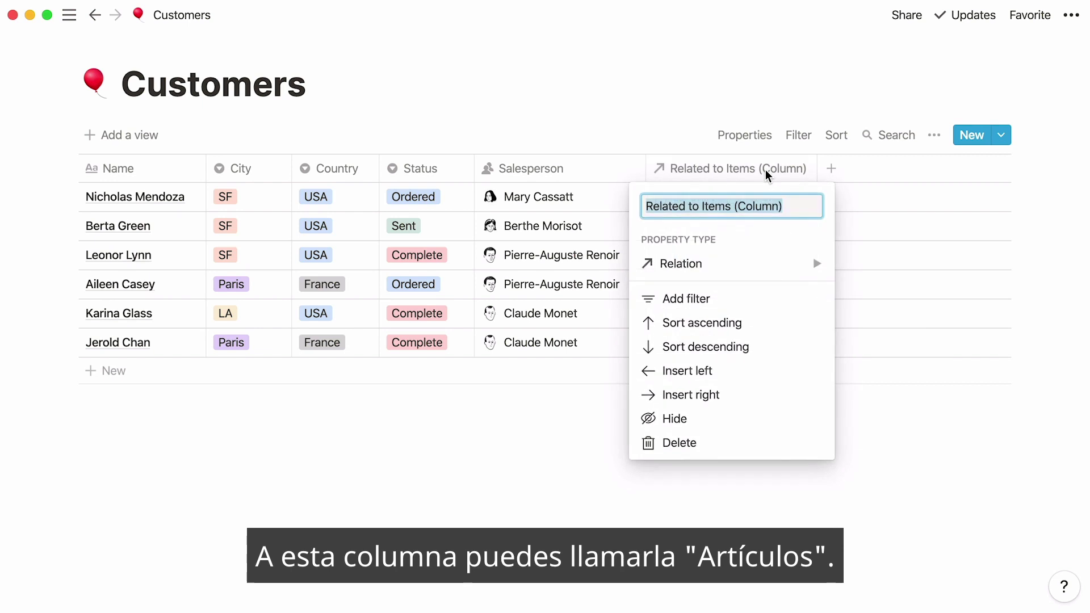
type("Items")
key("Return")
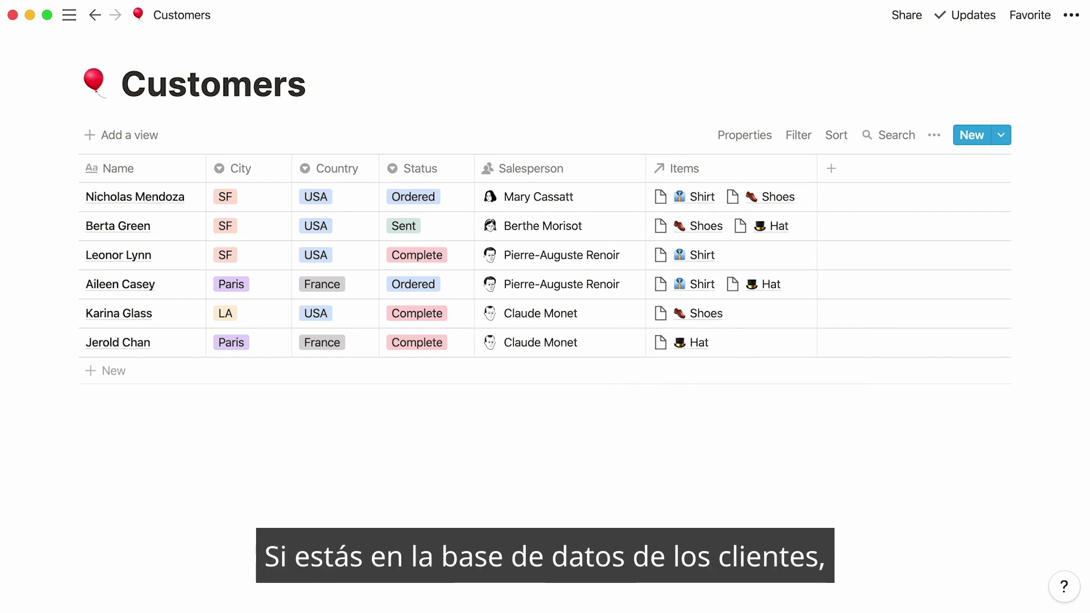
View the Shoes item page through the second customer's related items, and return to the Customers table.
left_click(697, 224)
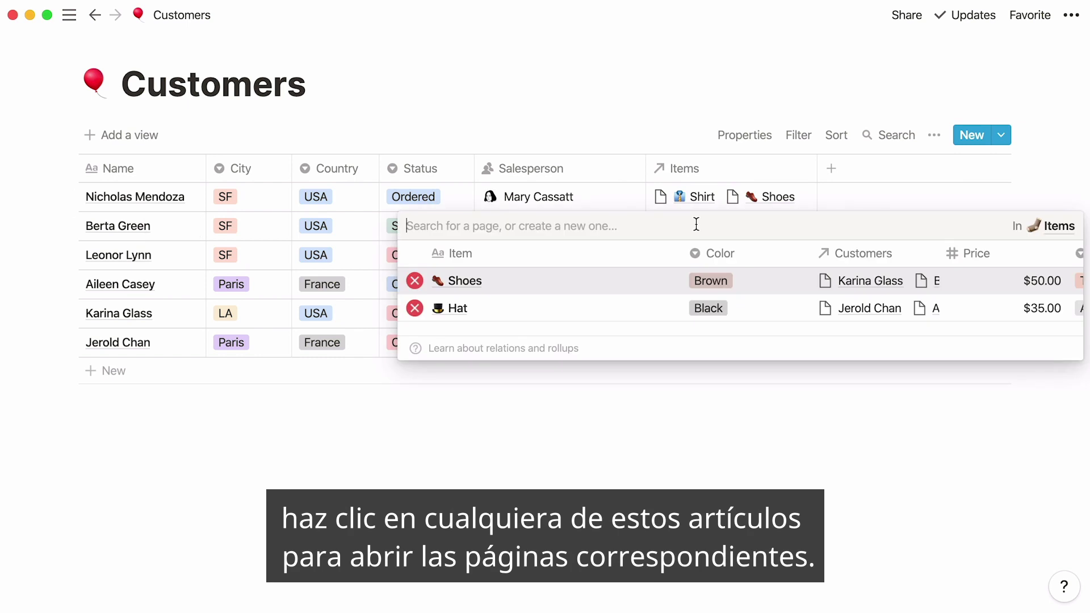
left_click(472, 281)
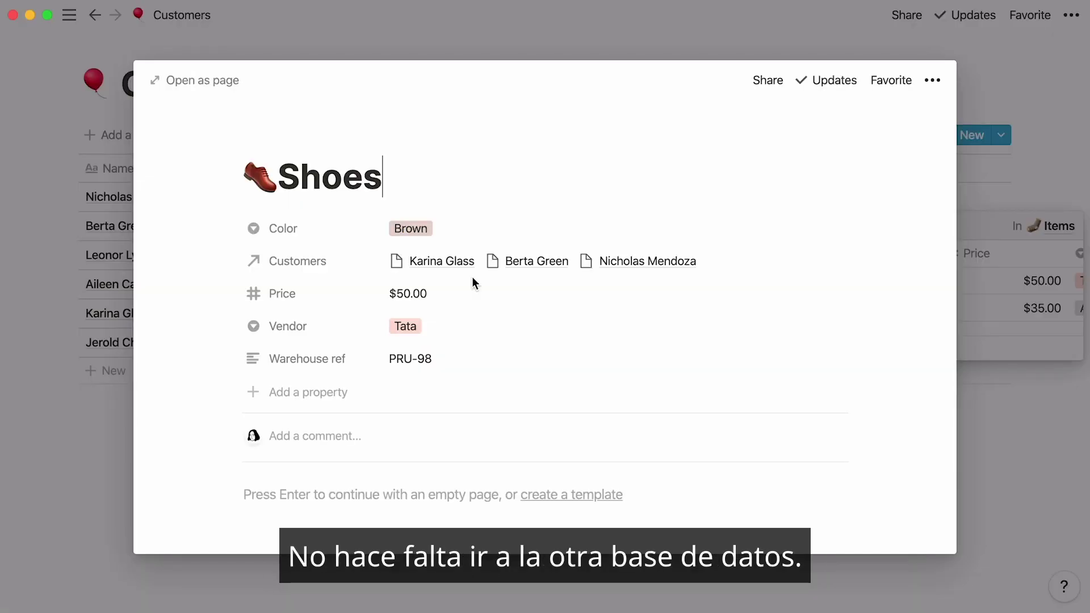
left_click(697, 21)
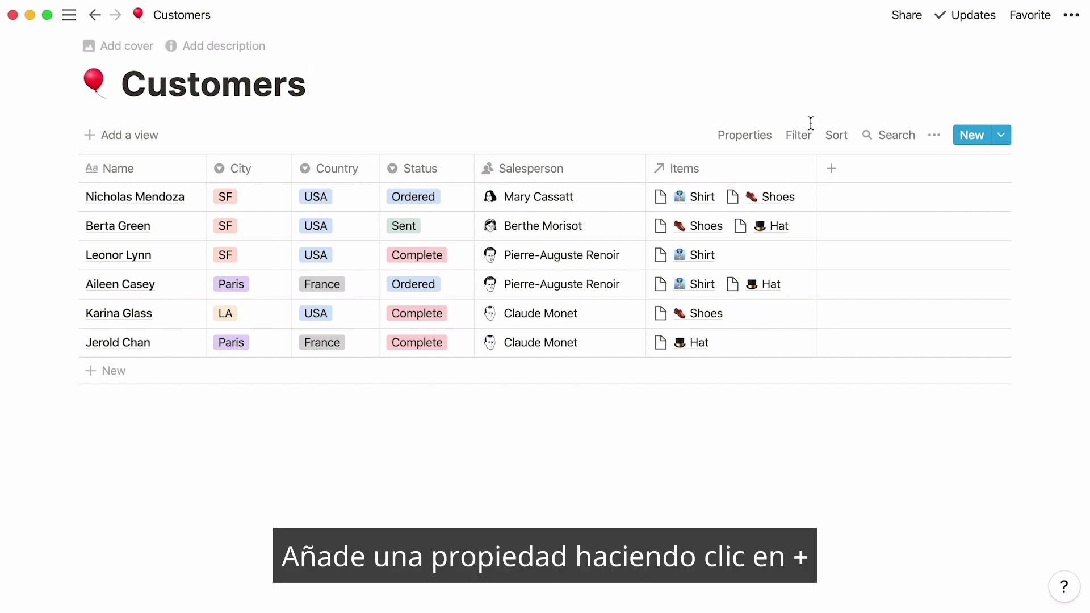
Add a Rollup property named Order Total to the Customers database.
left_click(850, 167)
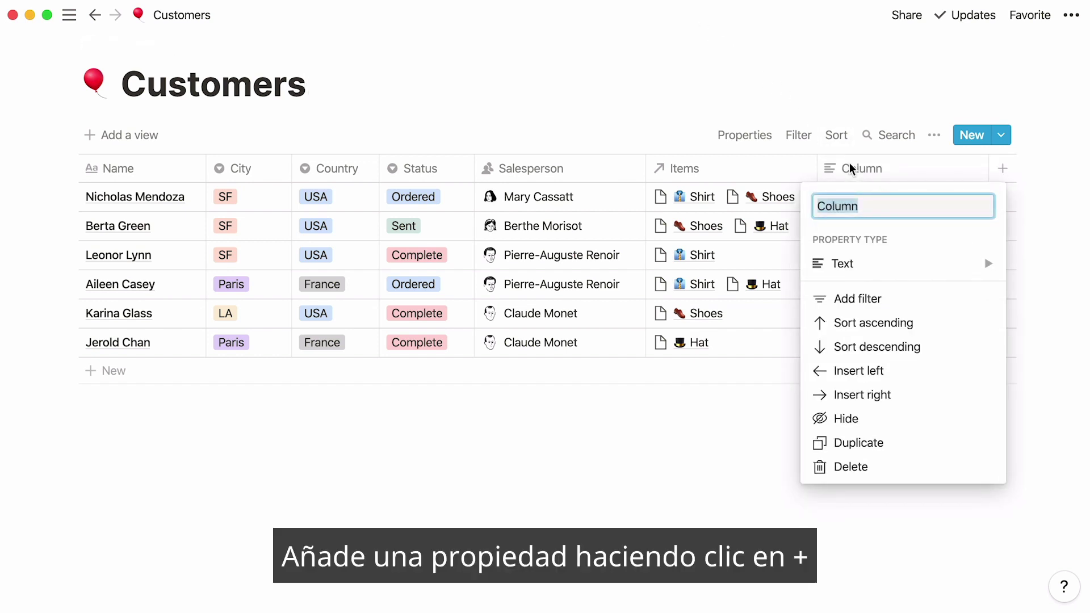
mouse_move(852, 263)
scroll(755, 270, "down", 2)
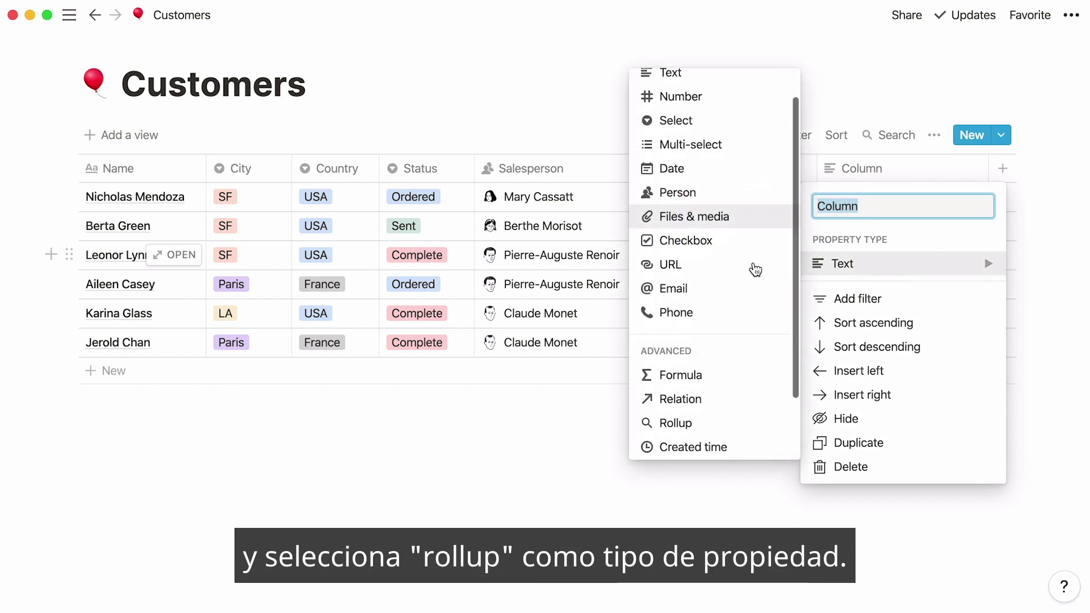
left_click(731, 419)
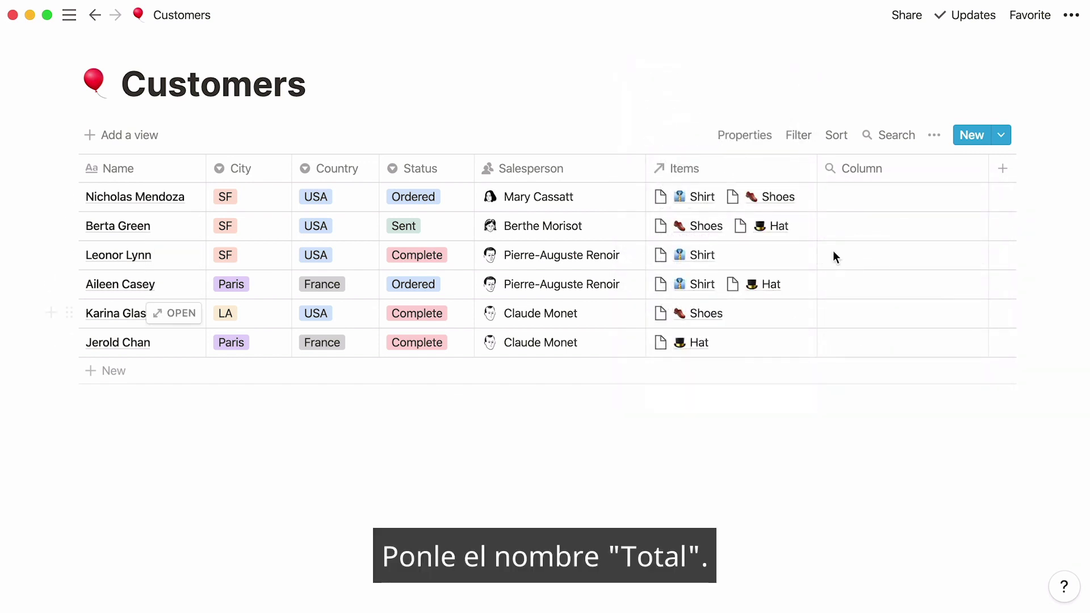
left_click(871, 173)
type("Order Total")
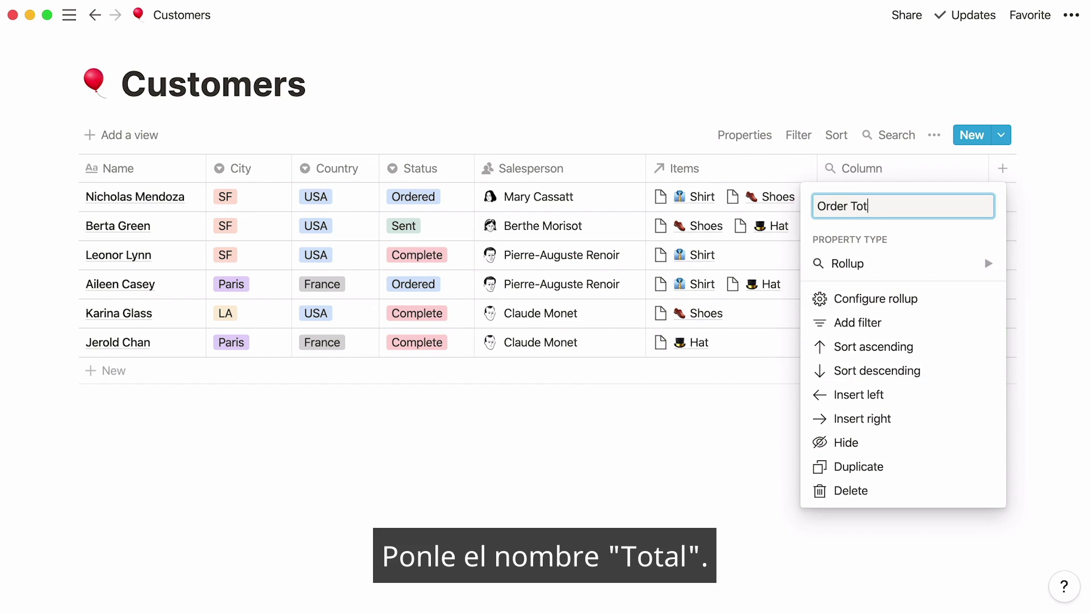
key("Return")
Configure the Order Total rollup to use the Items relation and the Price property, calculated as Sum.
left_click(871, 196)
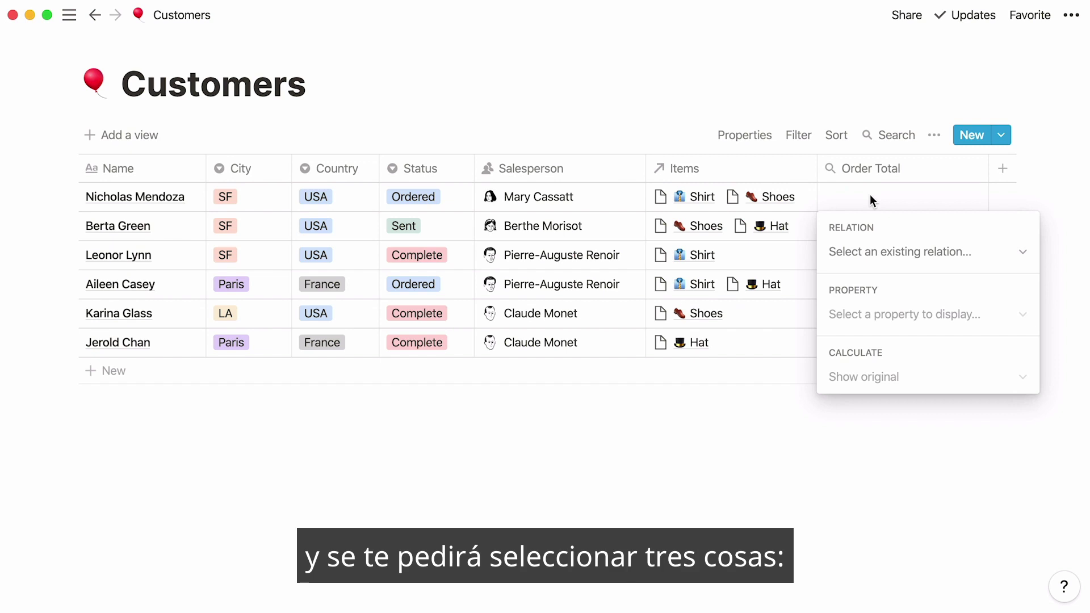
left_click(989, 260)
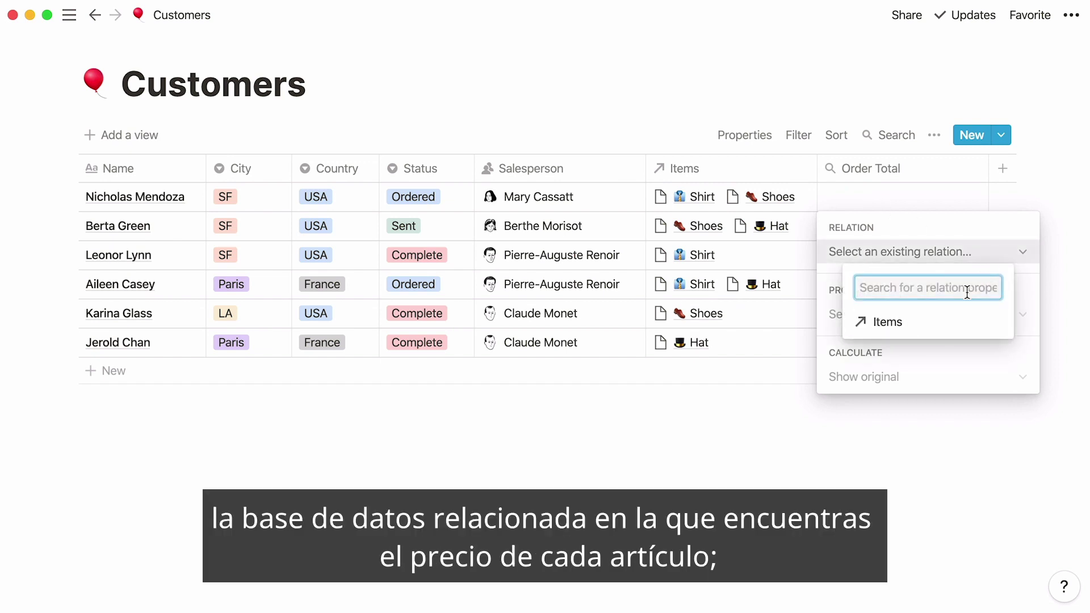
left_click(939, 323)
left_click(942, 327)
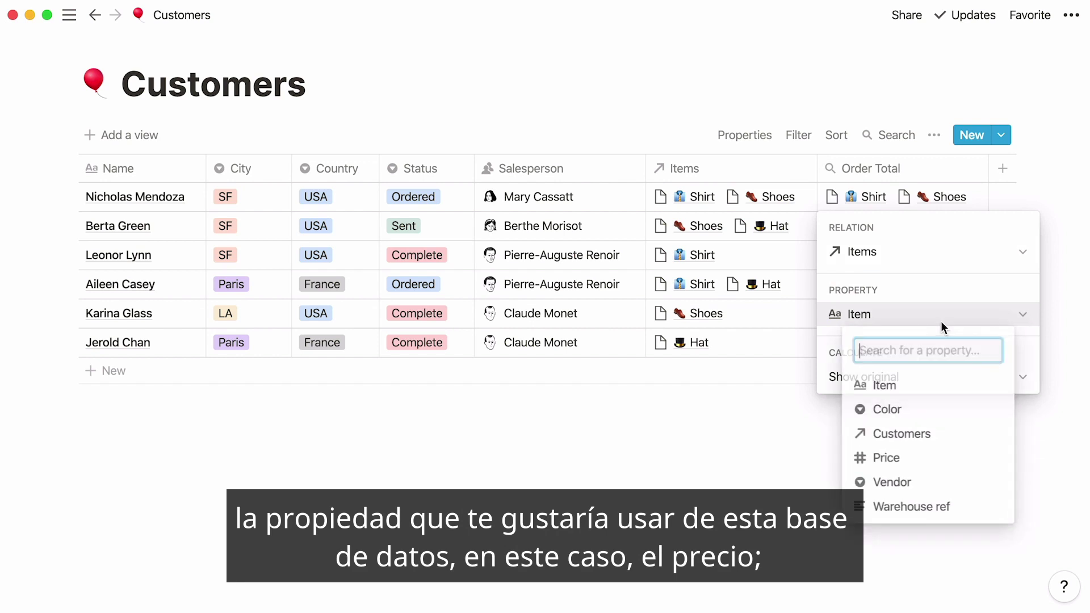
left_click(961, 457)
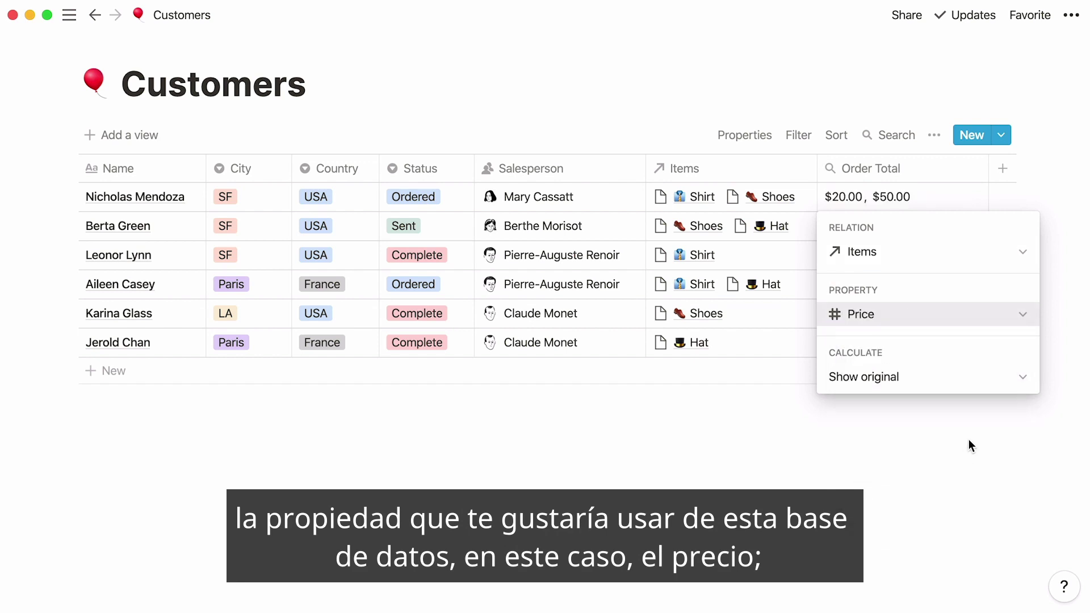
left_click(1004, 377)
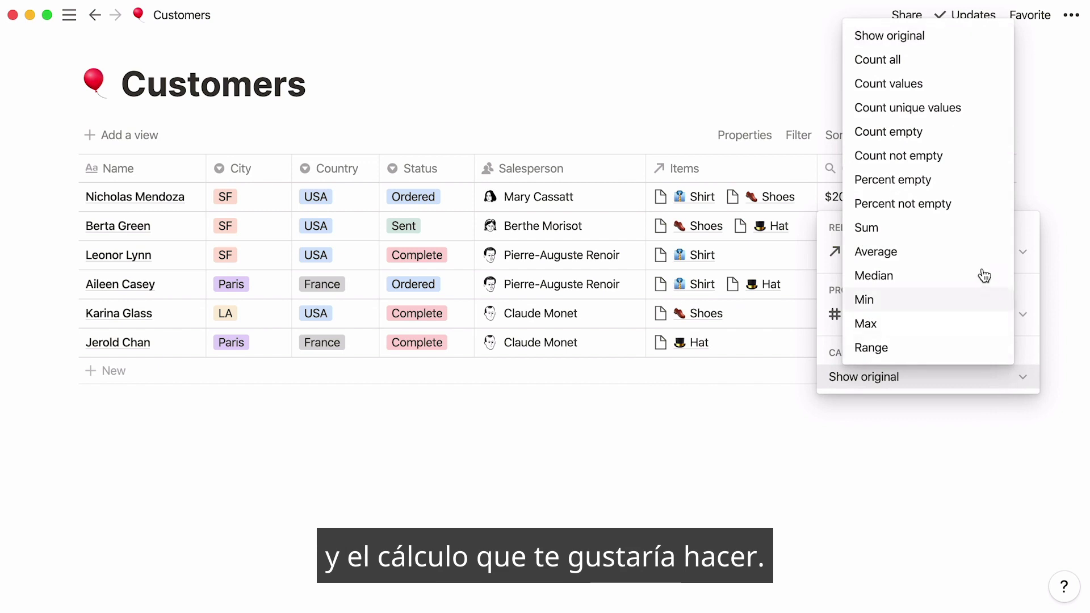
left_click(983, 238)
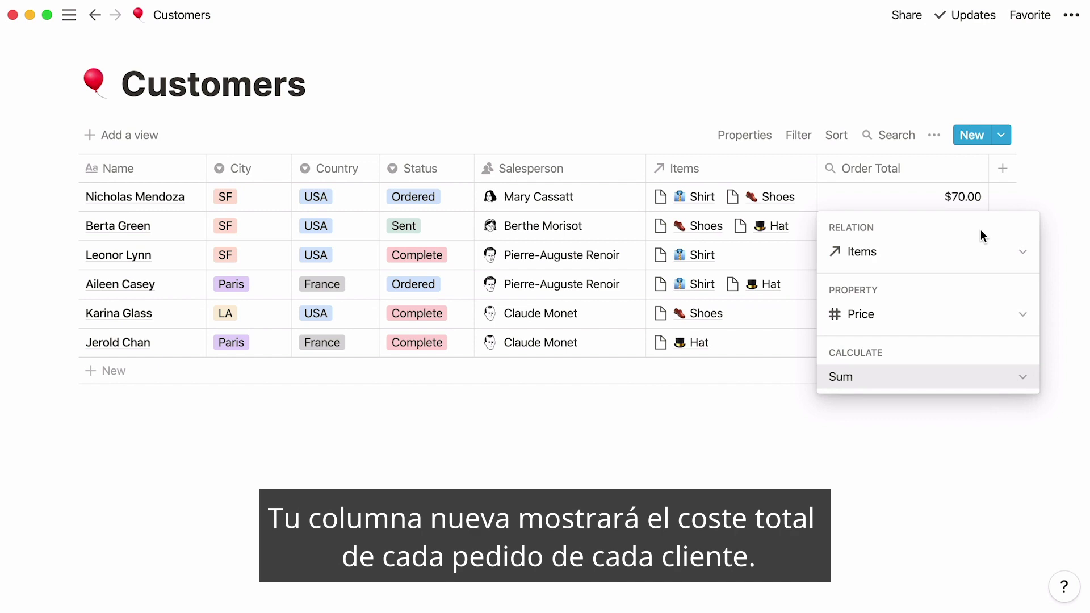
left_click(1046, 166)
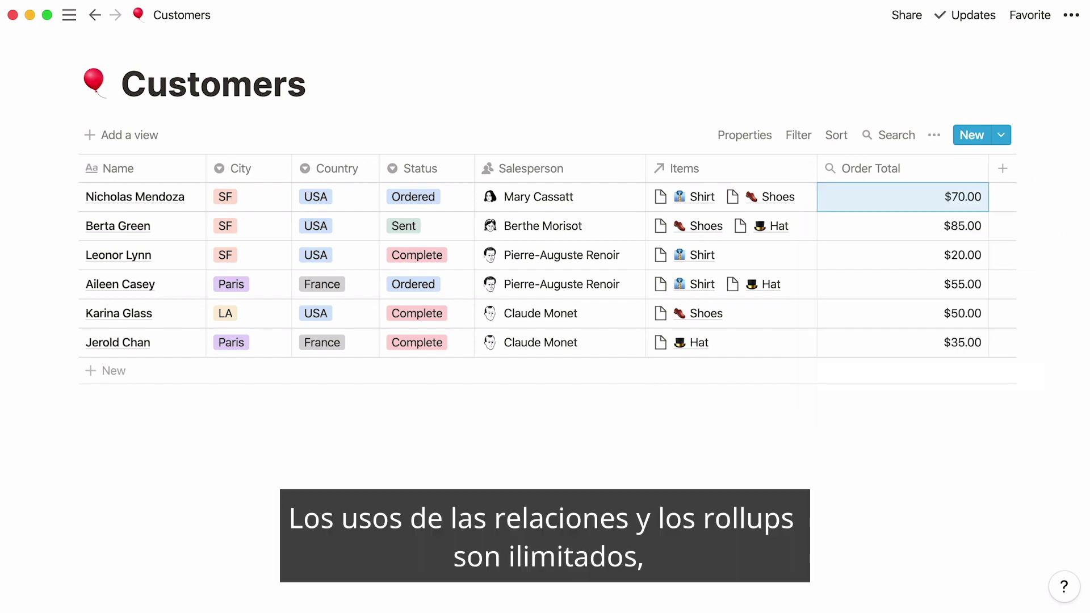
key("Escape")
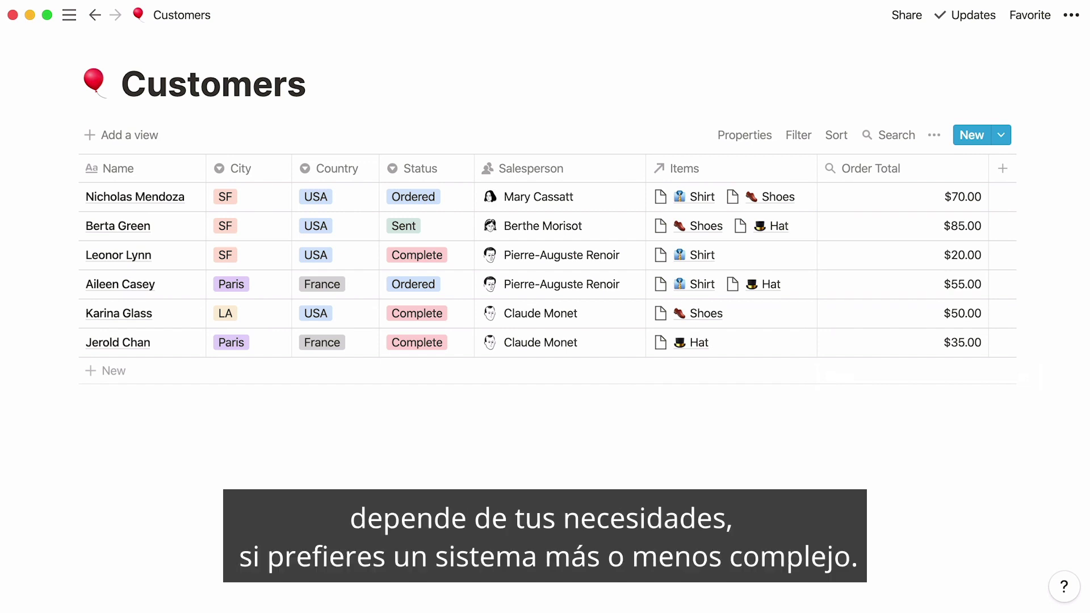
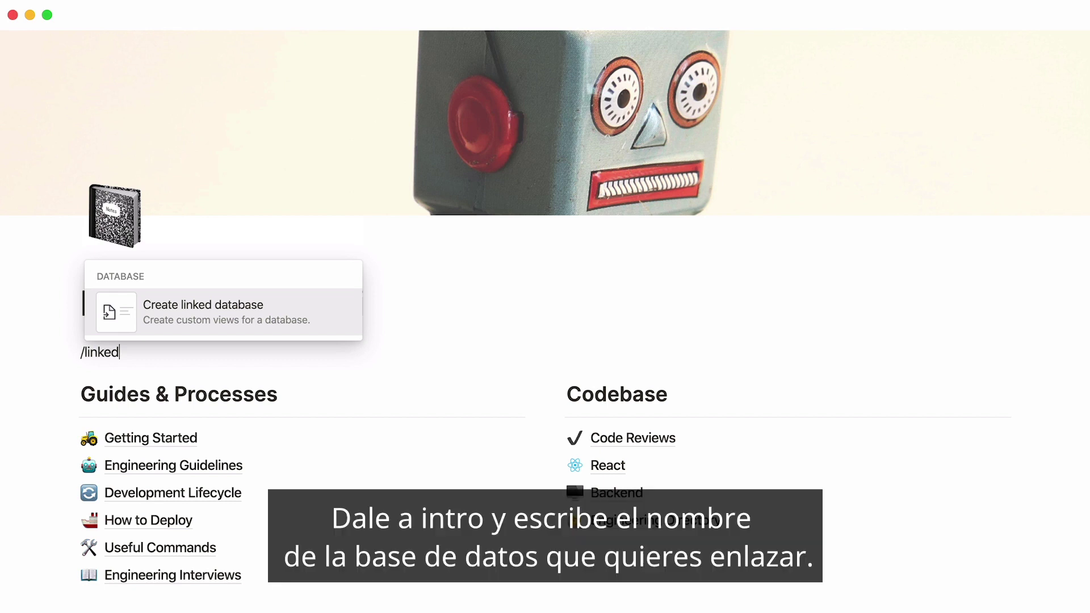
Insert a linked database of the Meeting Notes with the speech bubble icon above Guides & Processes in the Engineering Wiki.
key("Return")
type("meeting")
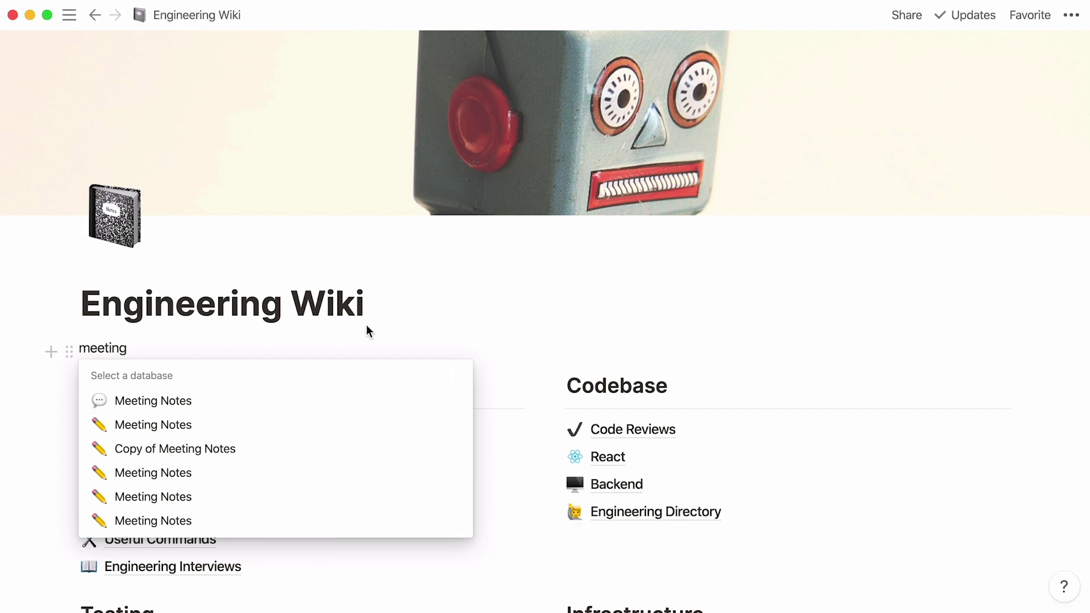
left_click(293, 408)
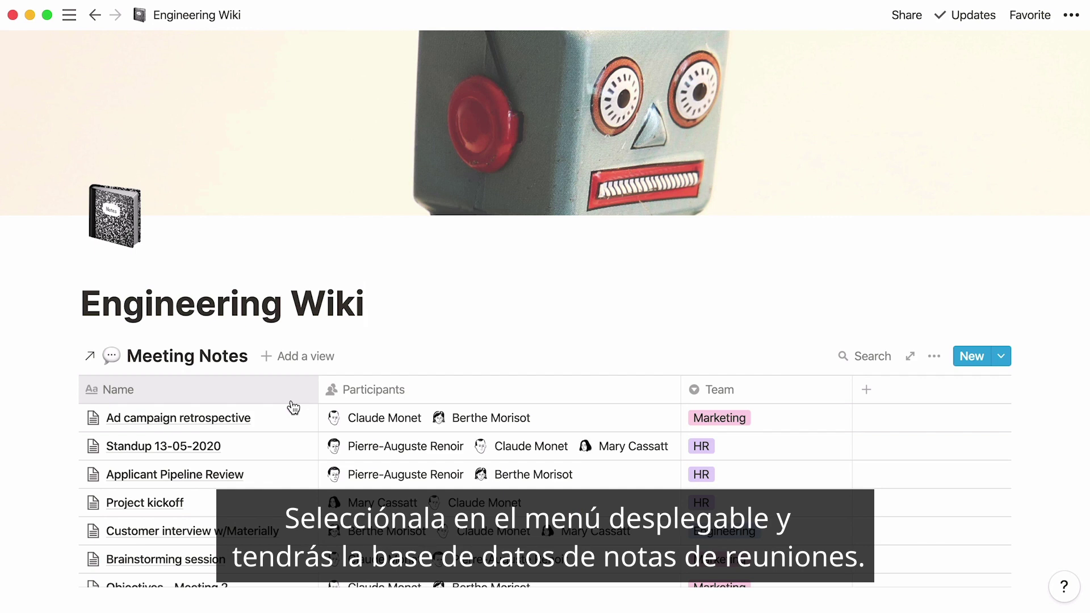
Filter the linked Meeting Notes table to entries where Team is Engineering.
scroll(18, 489, "down", 2)
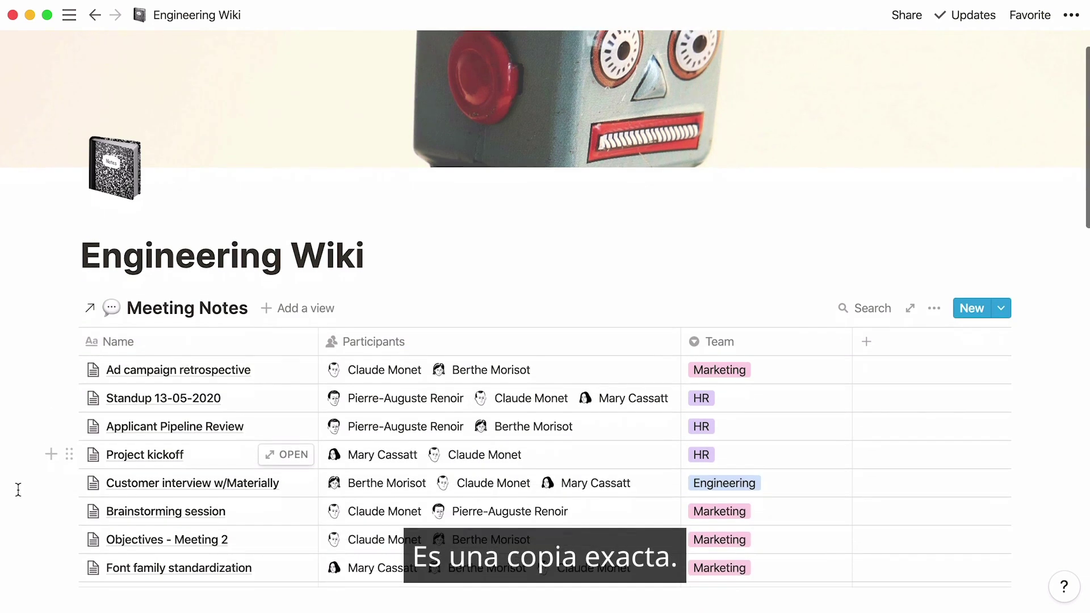
scroll(19, 489, "down", 5)
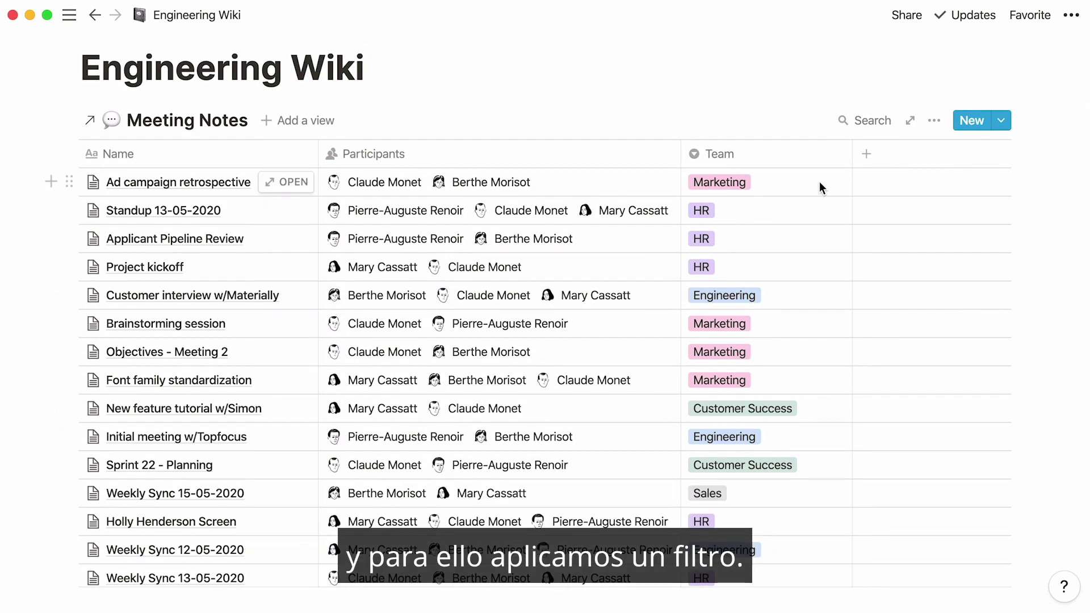
left_click(935, 120)
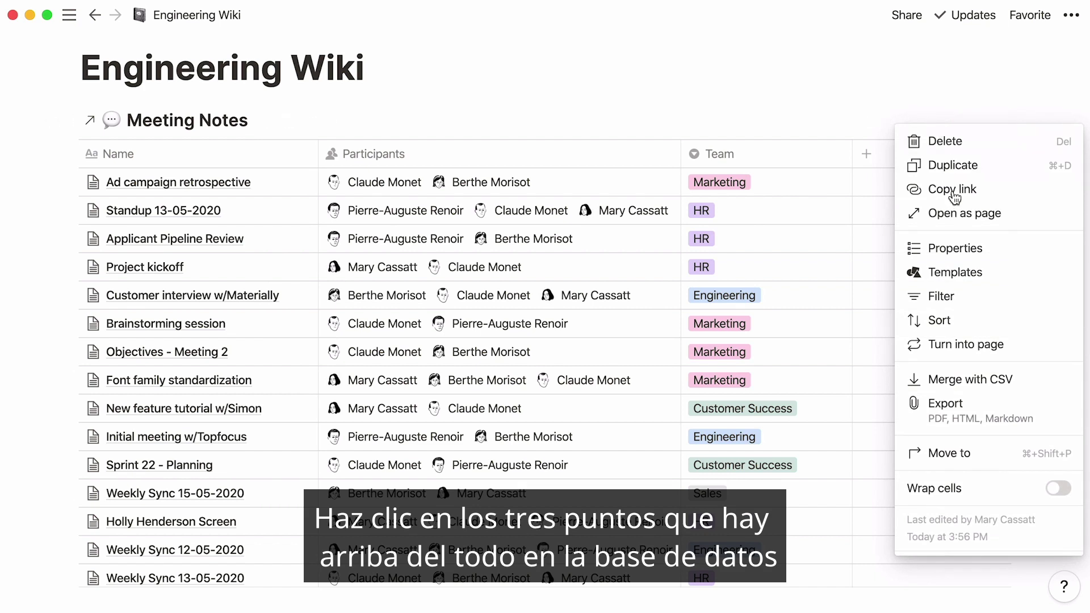
left_click(920, 295)
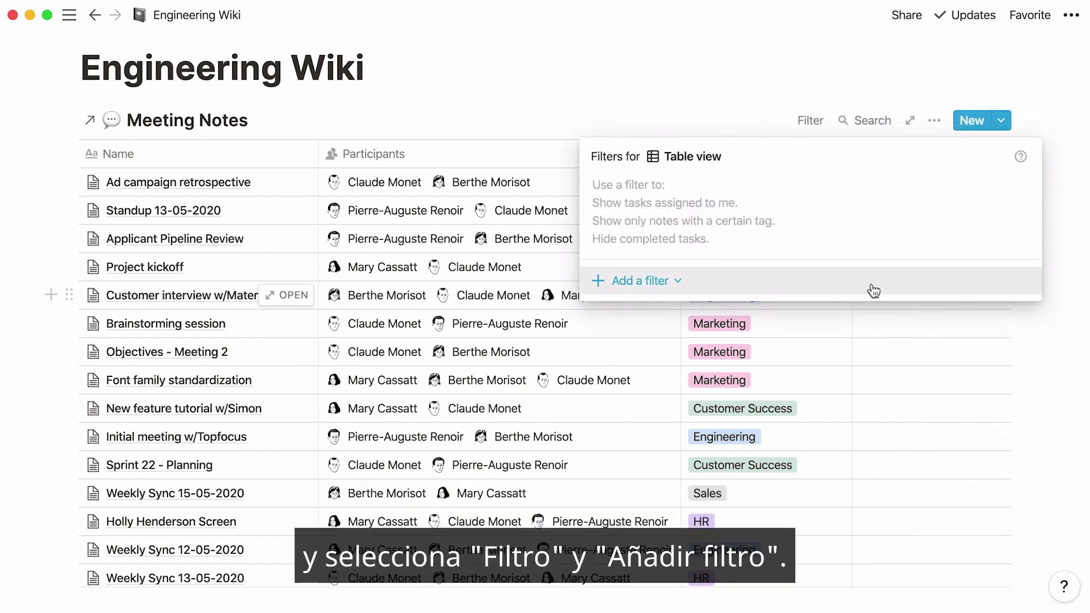
left_click(681, 281)
left_click(688, 313)
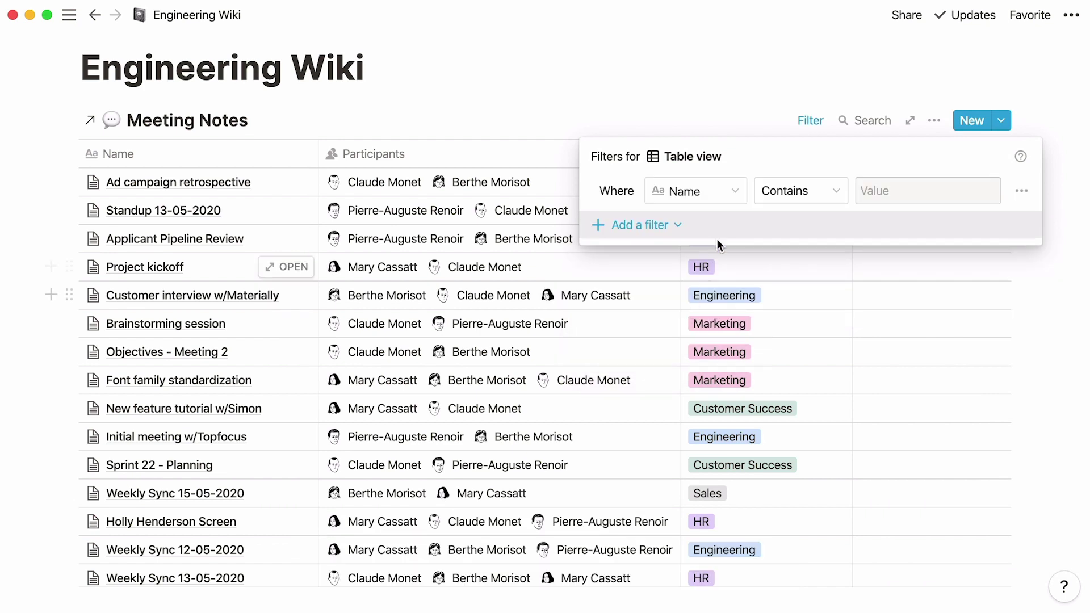
left_click(729, 194)
left_click(721, 310)
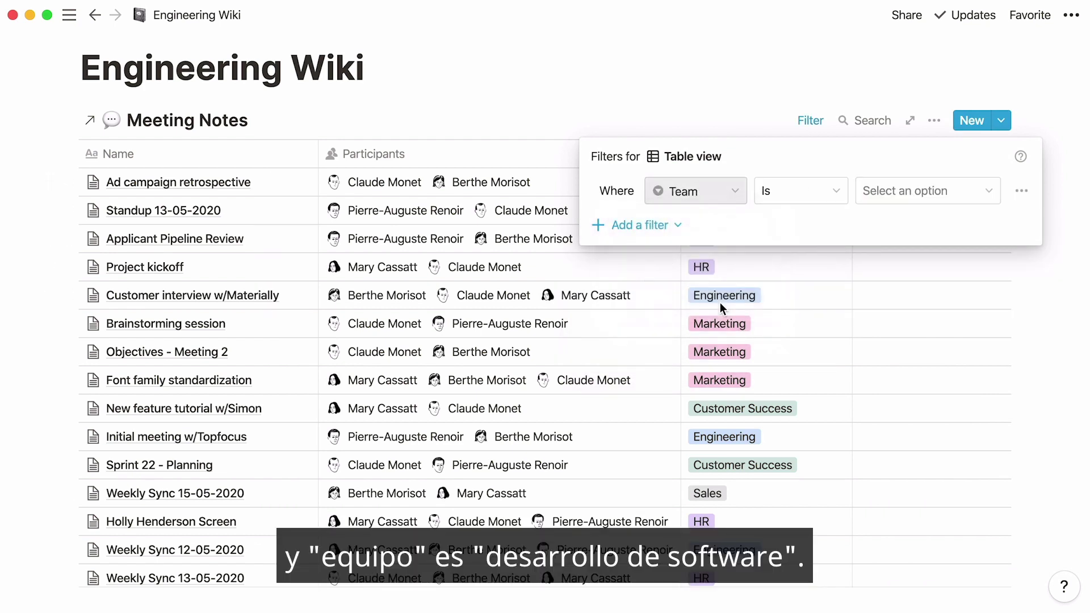
left_click(884, 198)
left_click(904, 382)
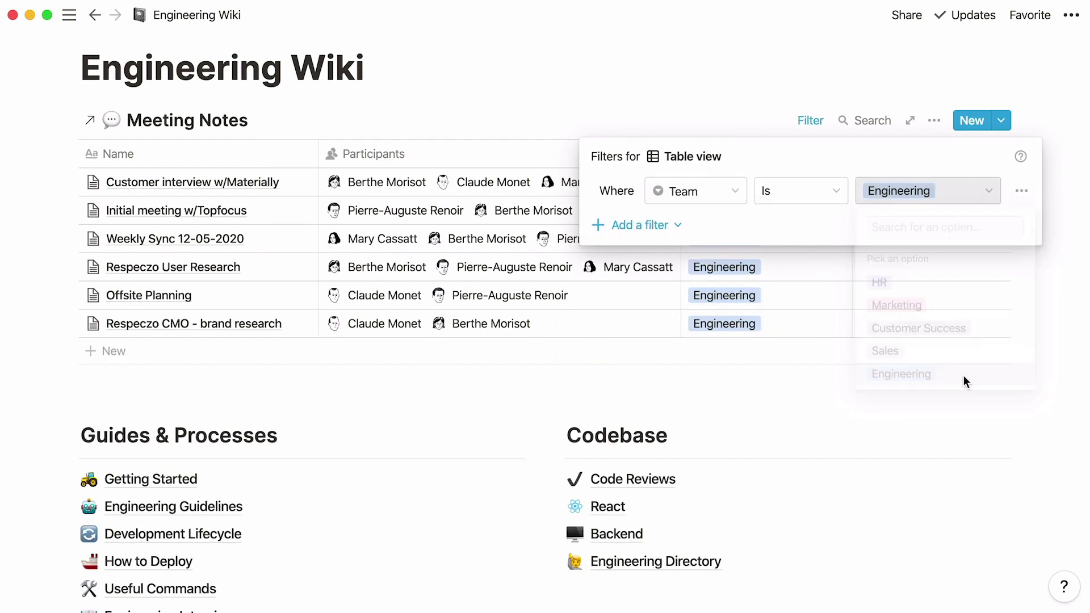
left_click(1052, 302)
scroll(1052, 303, "up", 5)
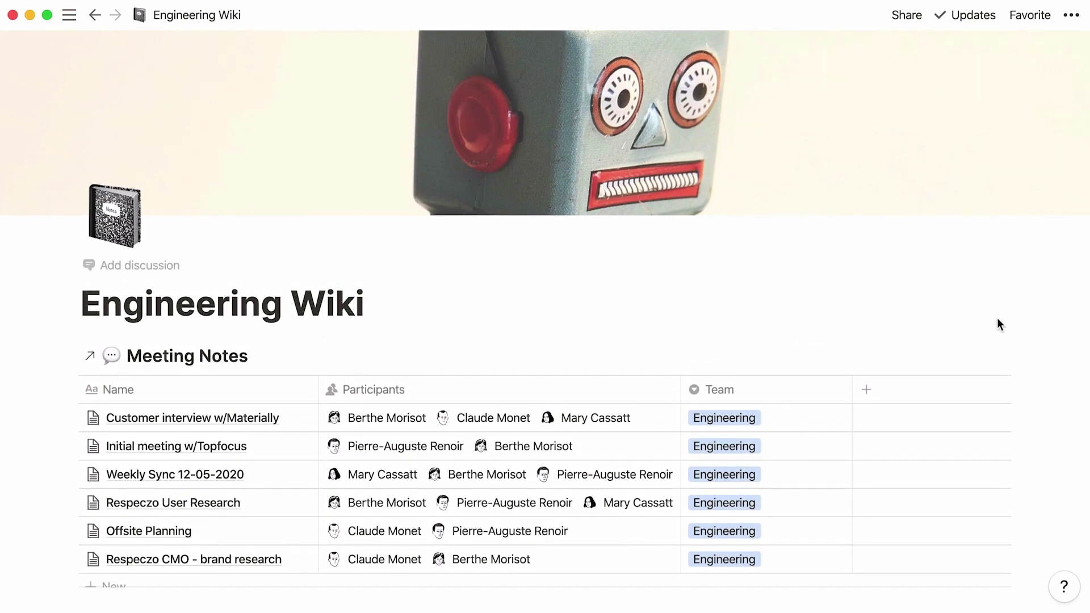
left_click(935, 356)
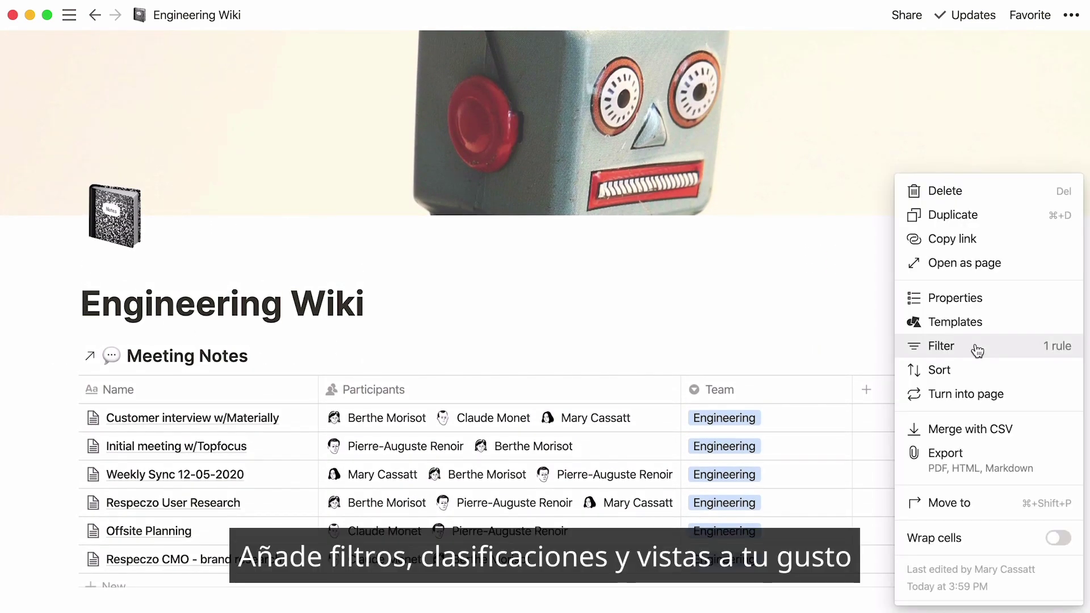
left_click(566, 324)
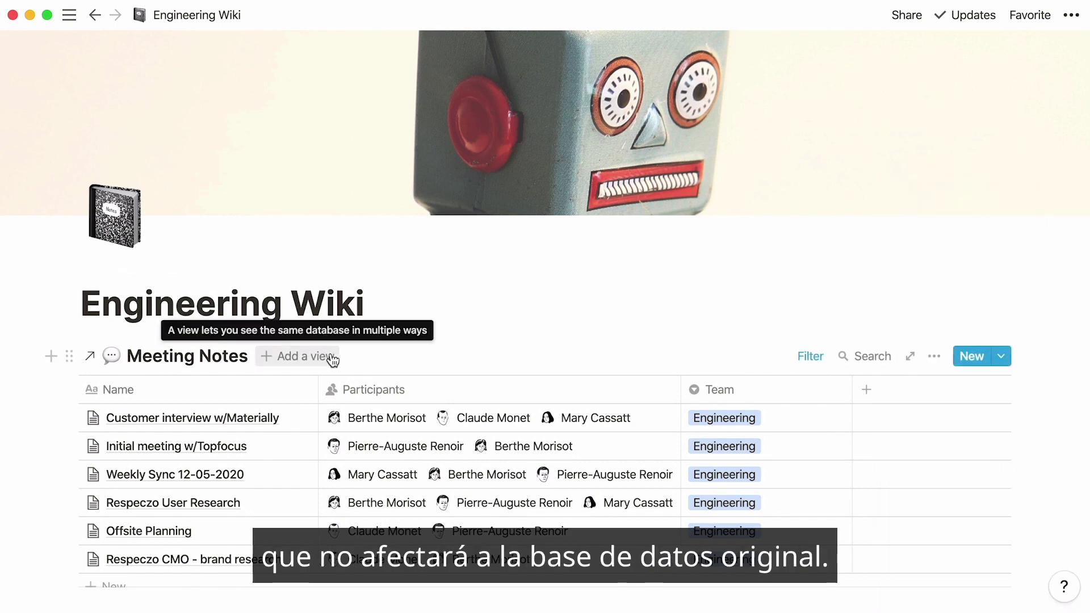
scroll(411, 338, "down", 5)
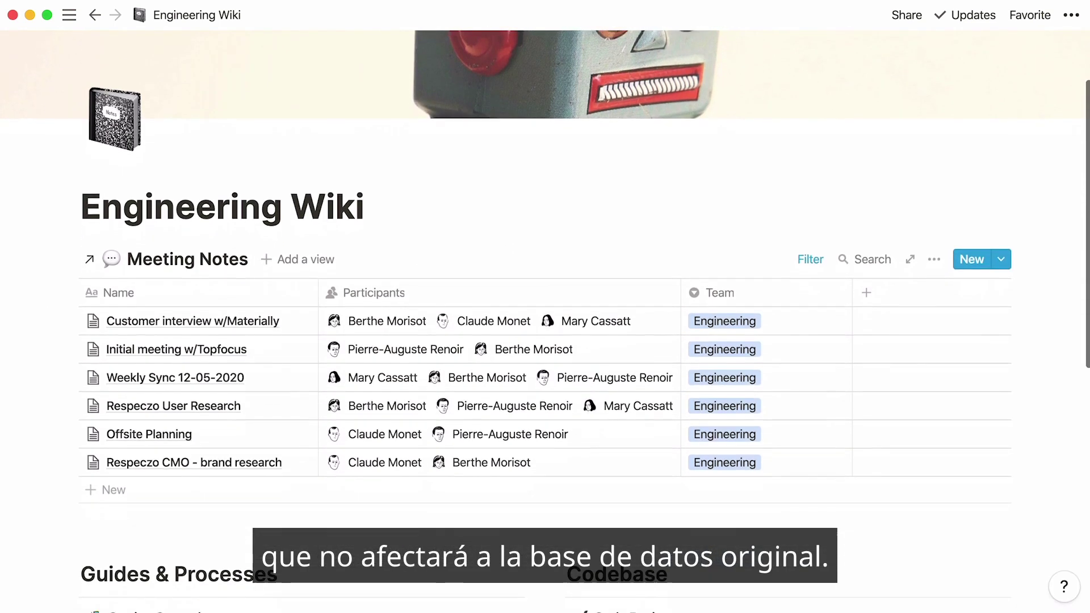
scroll(545, 318, "down", 5)
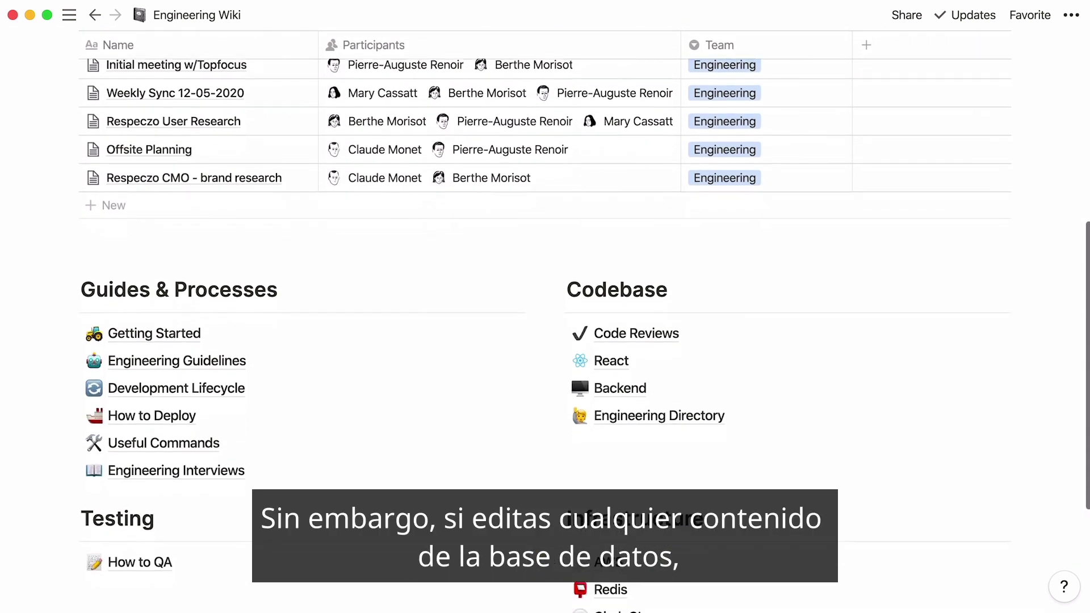
scroll(545, 318, "up", 10)
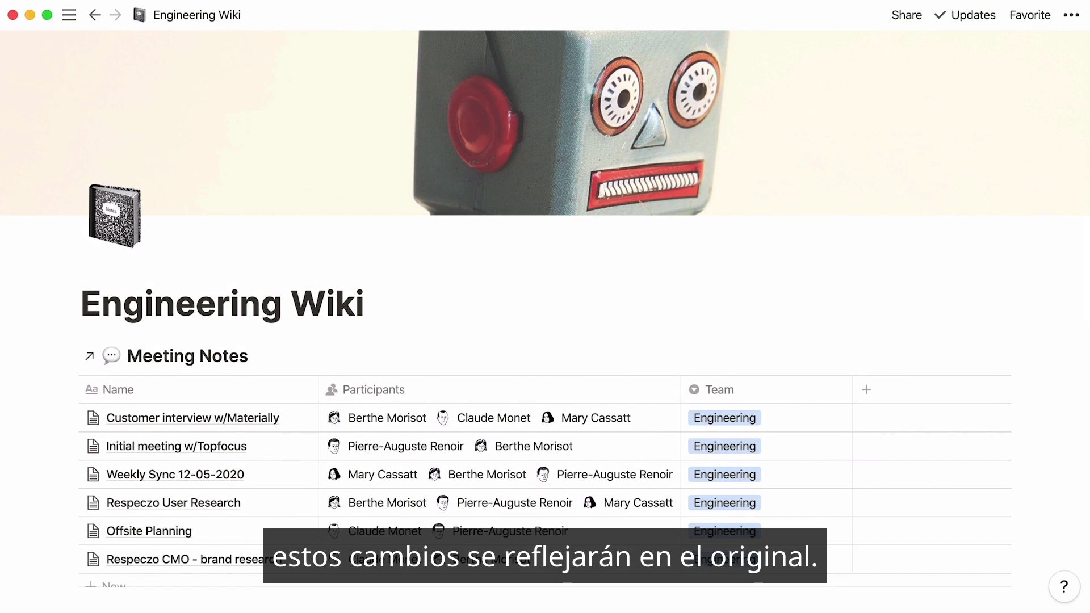
Show the list of workspace pages and open the To-Do database.
left_click(70, 20)
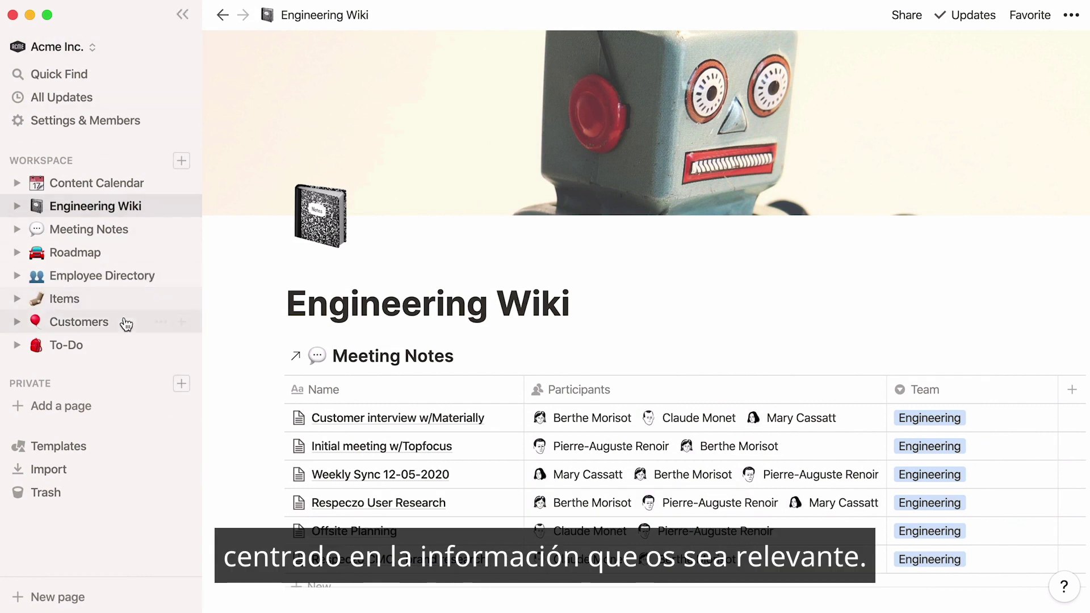
left_click(127, 346)
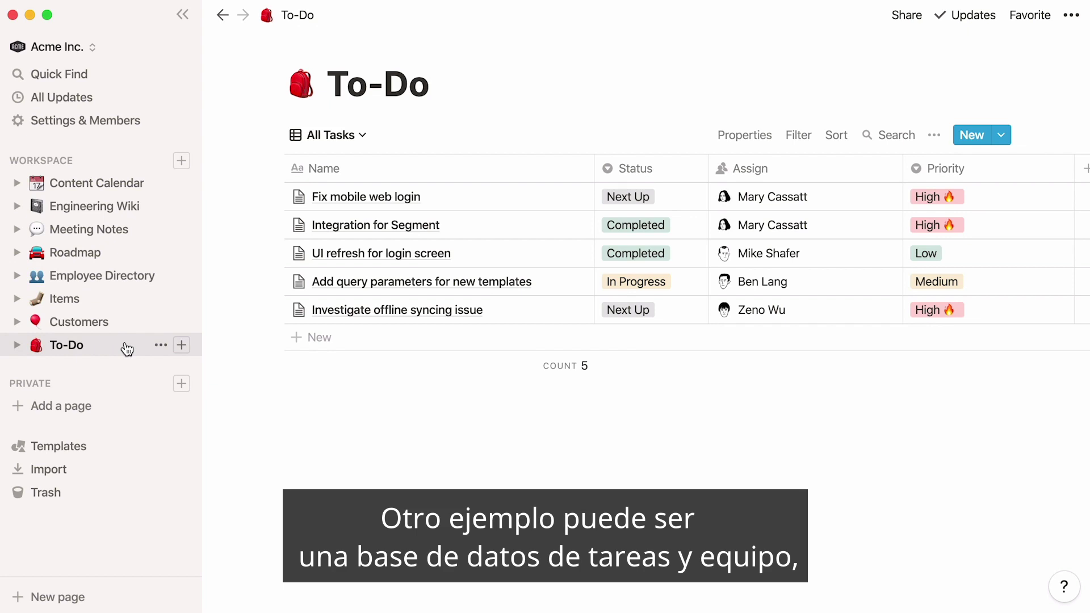
Create an empty private page titled My Tasks and collapse the list of workspace pages.
left_click(124, 408)
type("My Tasks")
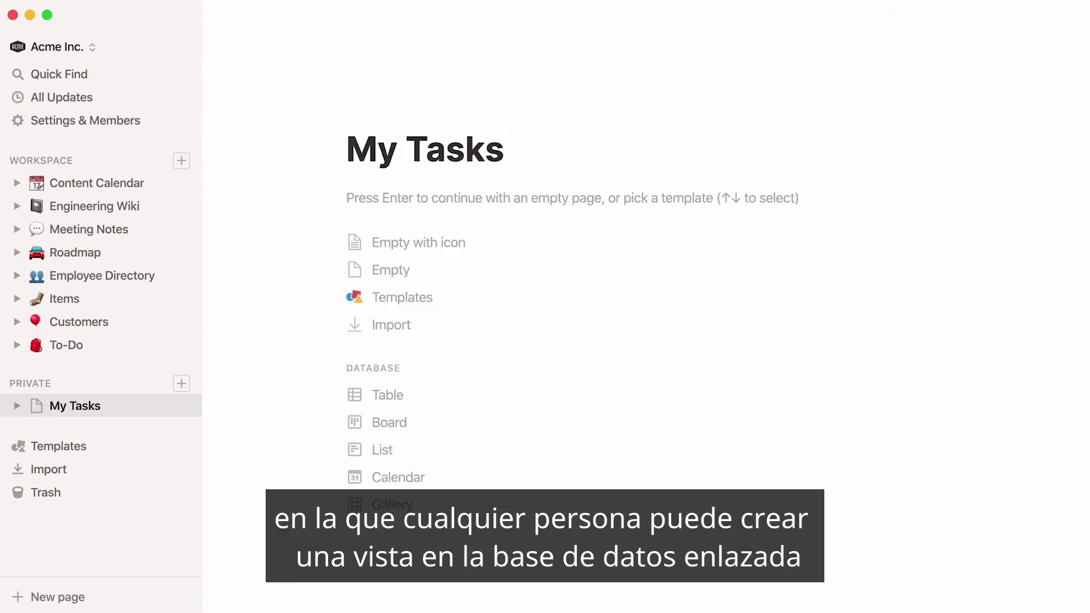
key("Return")
left_click(181, 14)
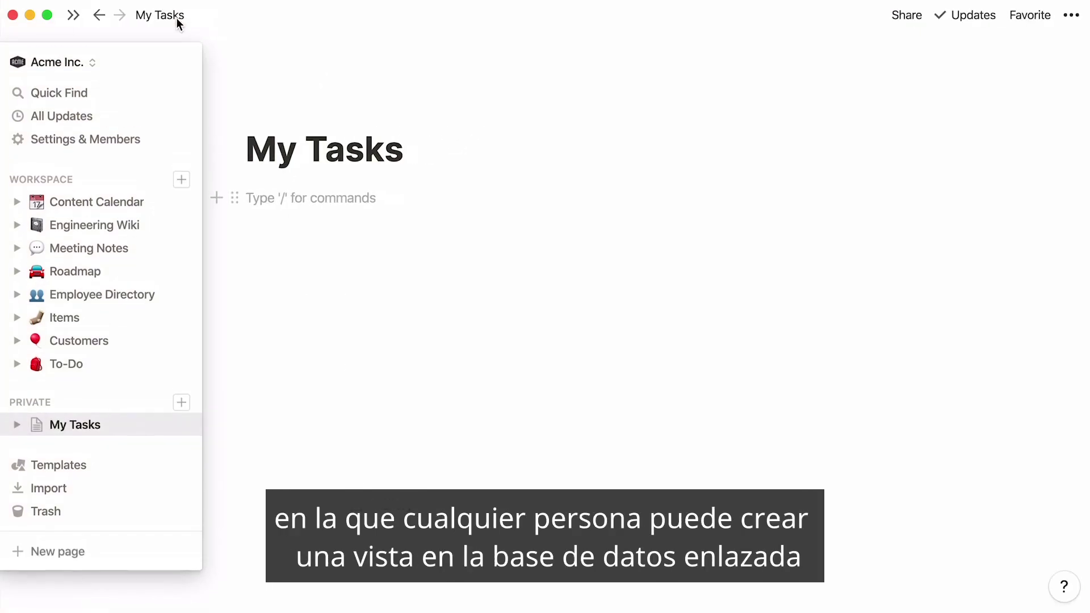
Insert a linked database of To-Do in the My Tasks page.
type("/linked")
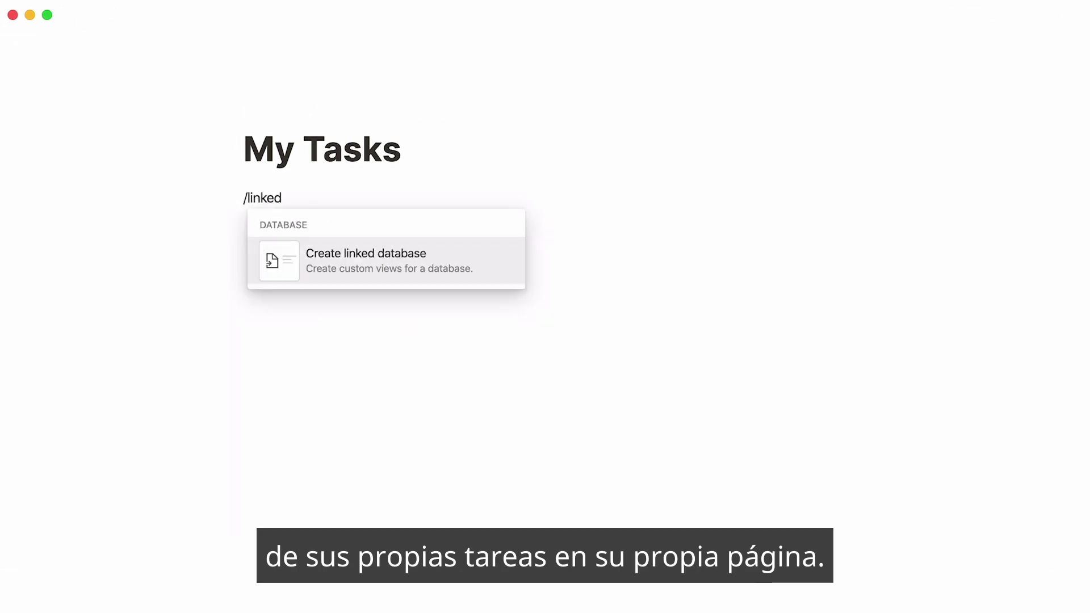
key("Return")
type("to-do")
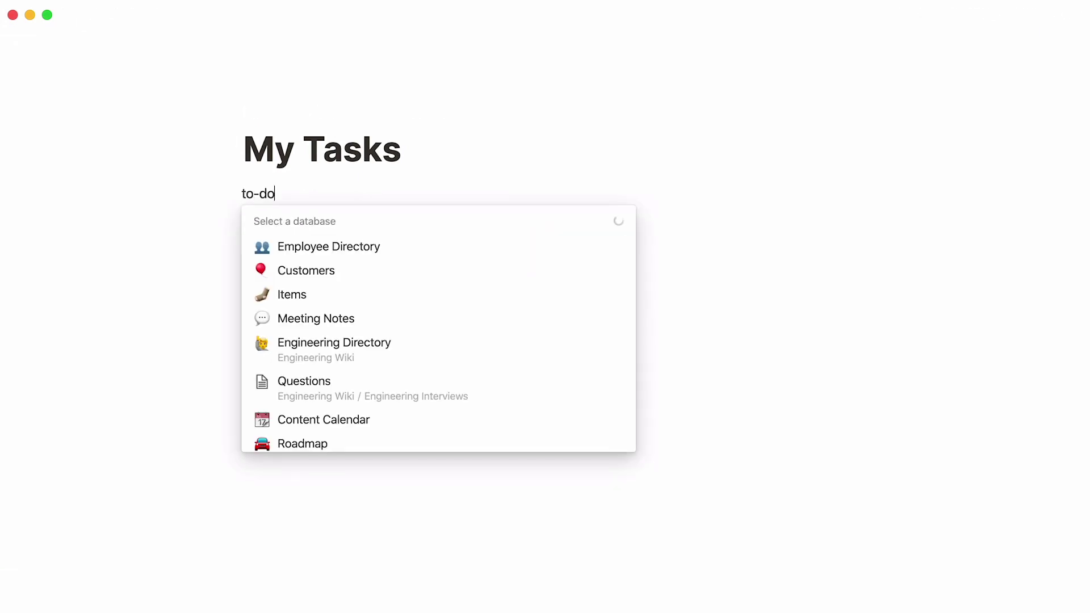
key("Return")
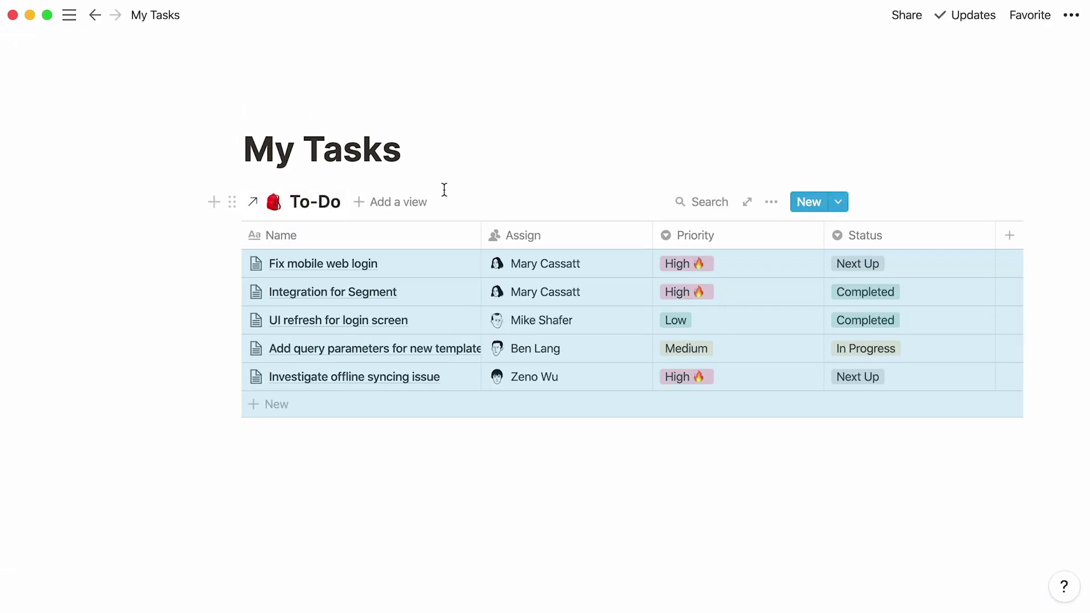
Filter the linked To-Do table to entries where Assign contains Me.
left_click(772, 202)
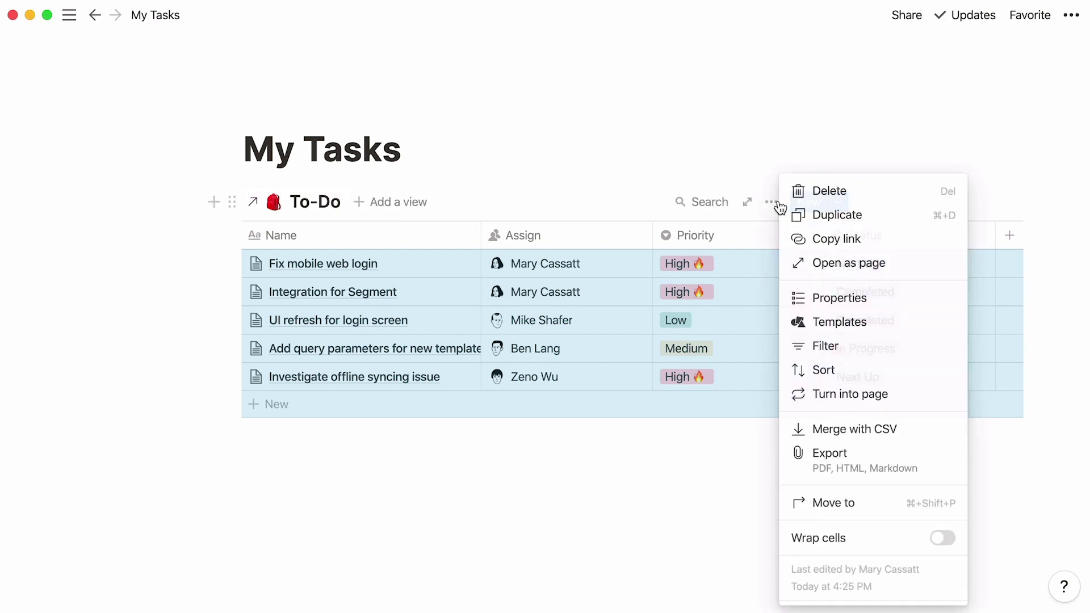
left_click(849, 345)
left_click(523, 365)
left_click(503, 391)
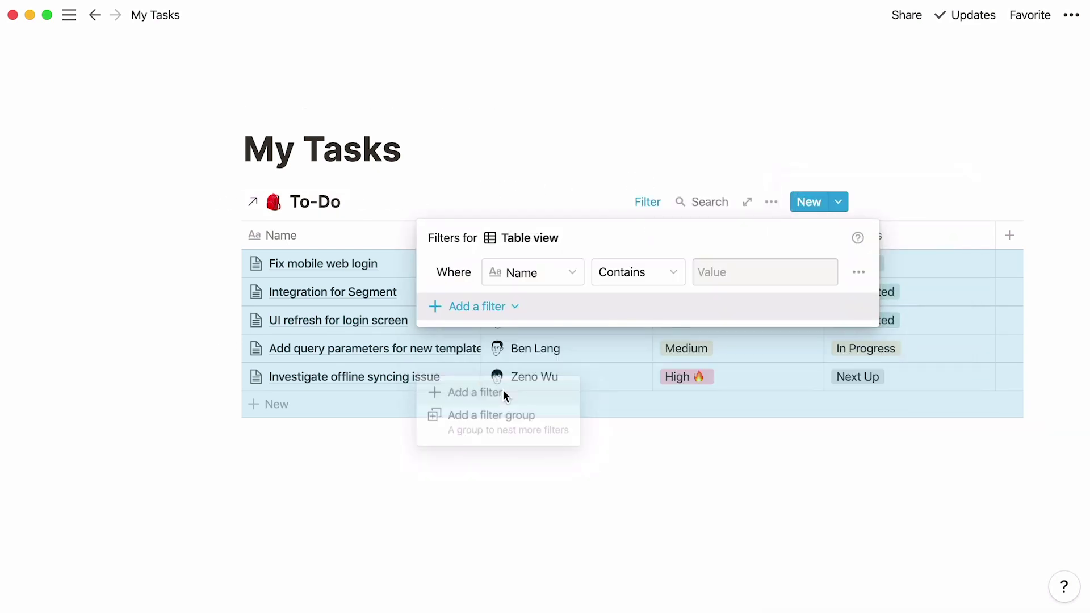
left_click(570, 282)
left_click(554, 370)
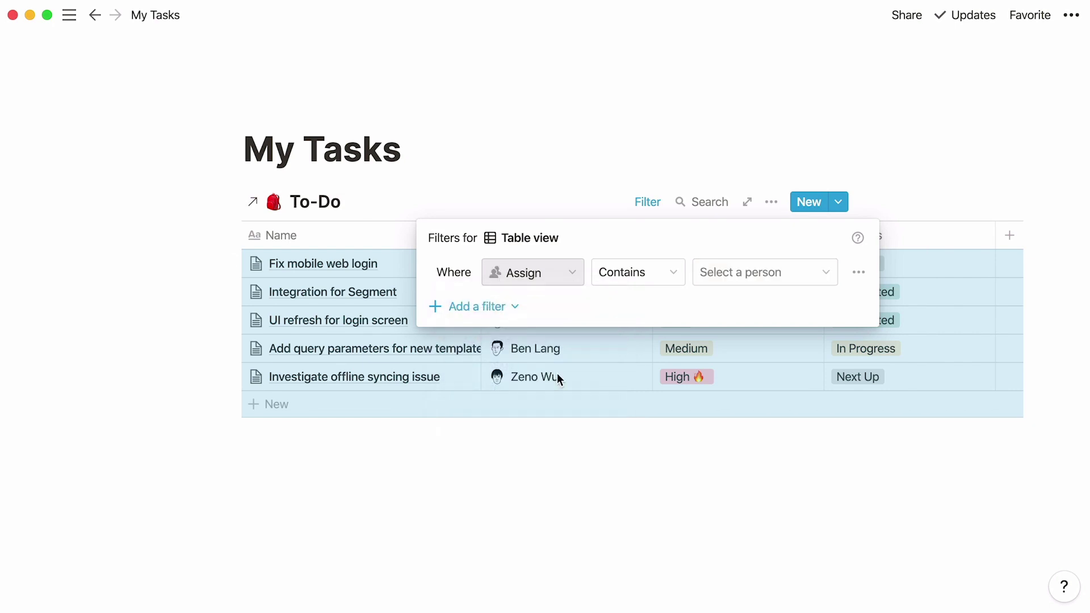
left_click(736, 270)
left_click(777, 368)
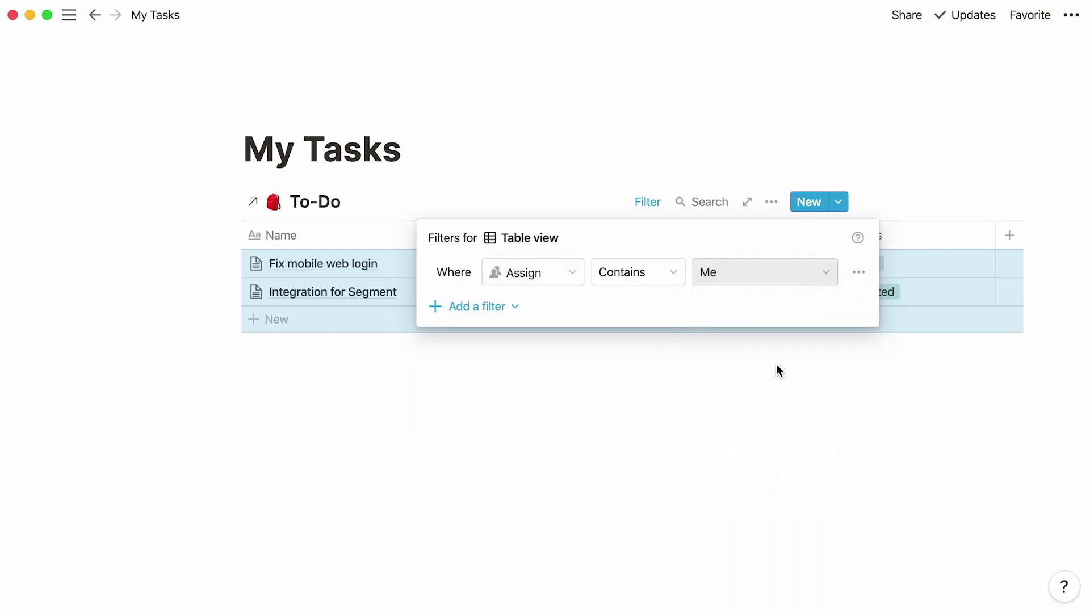
left_click(778, 367)
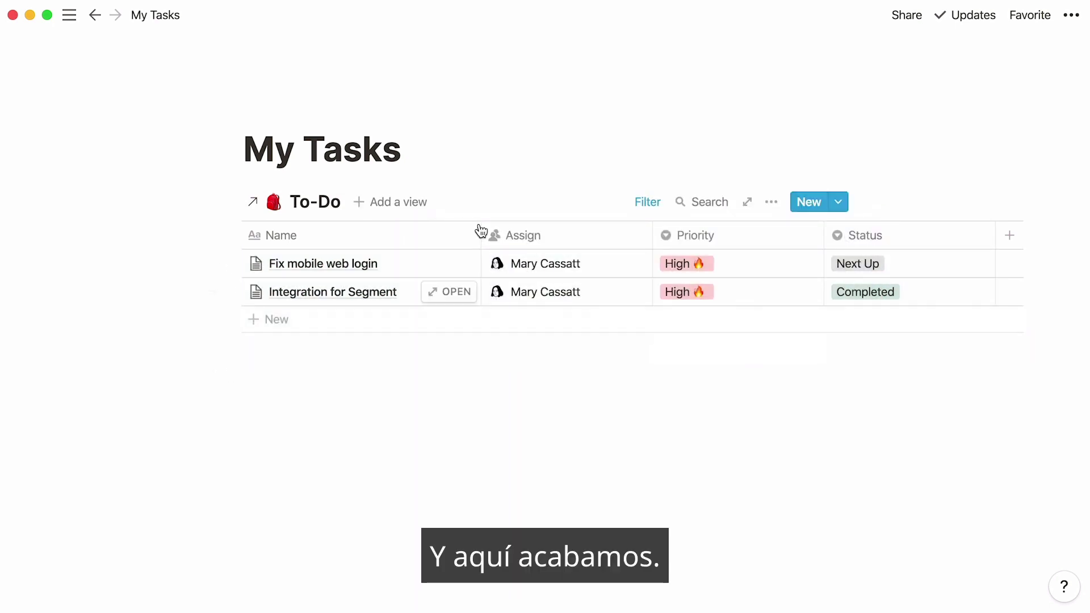
Show the list of workspace pages again and view the Content Calendar, Roadmap and Customers databases in turn.
left_click(73, 19)
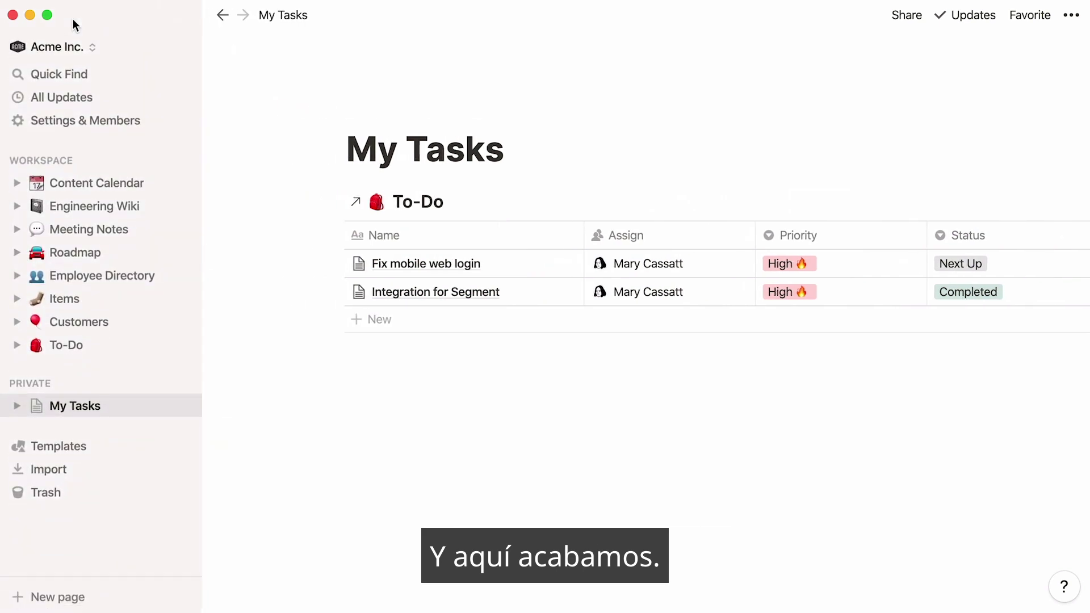
left_click(151, 183)
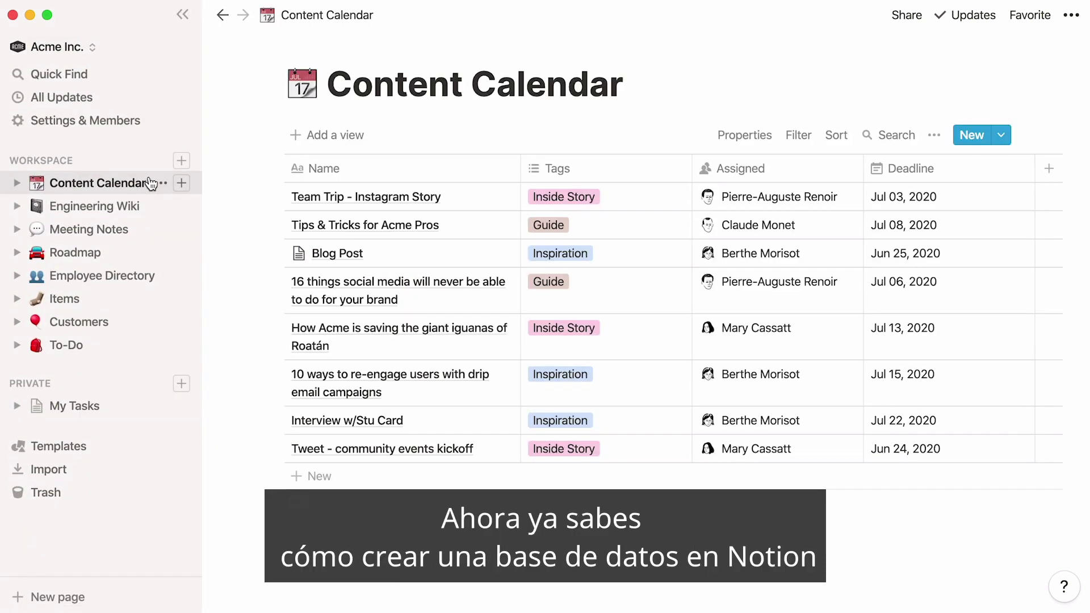
left_click(114, 252)
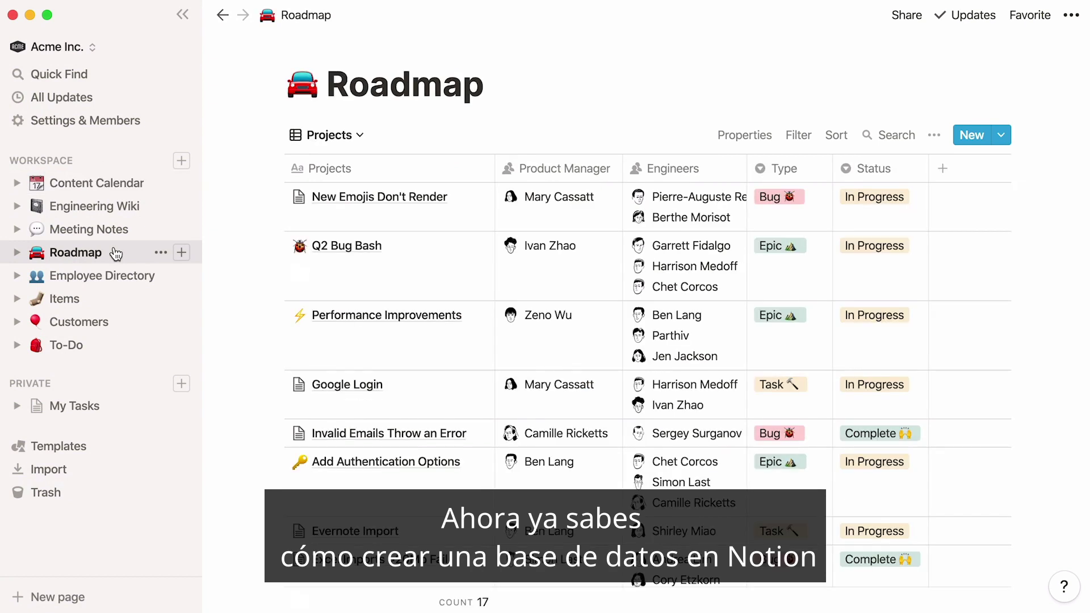
left_click(121, 323)
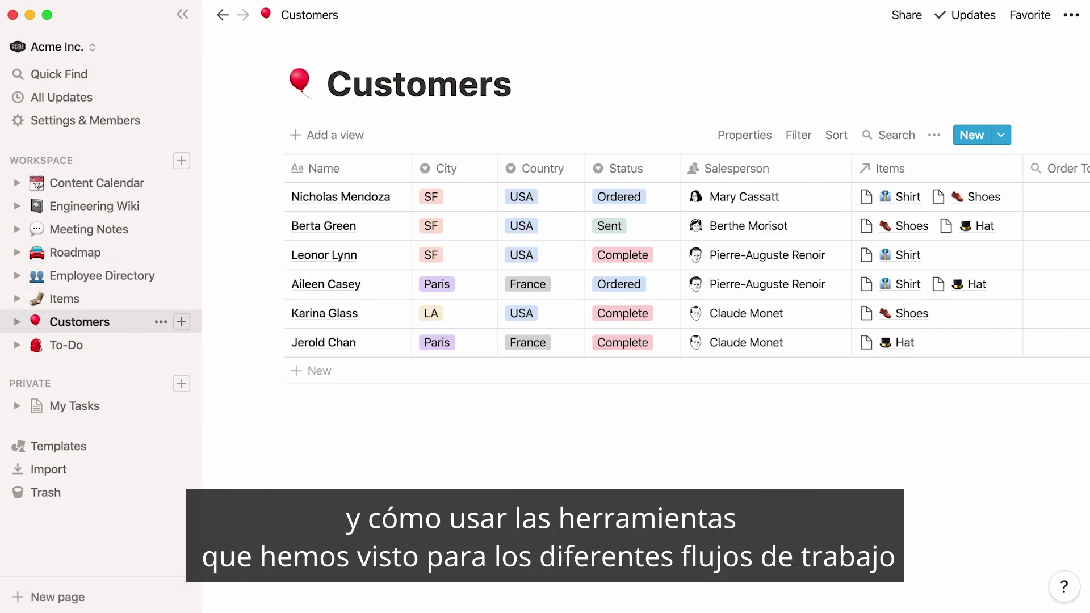